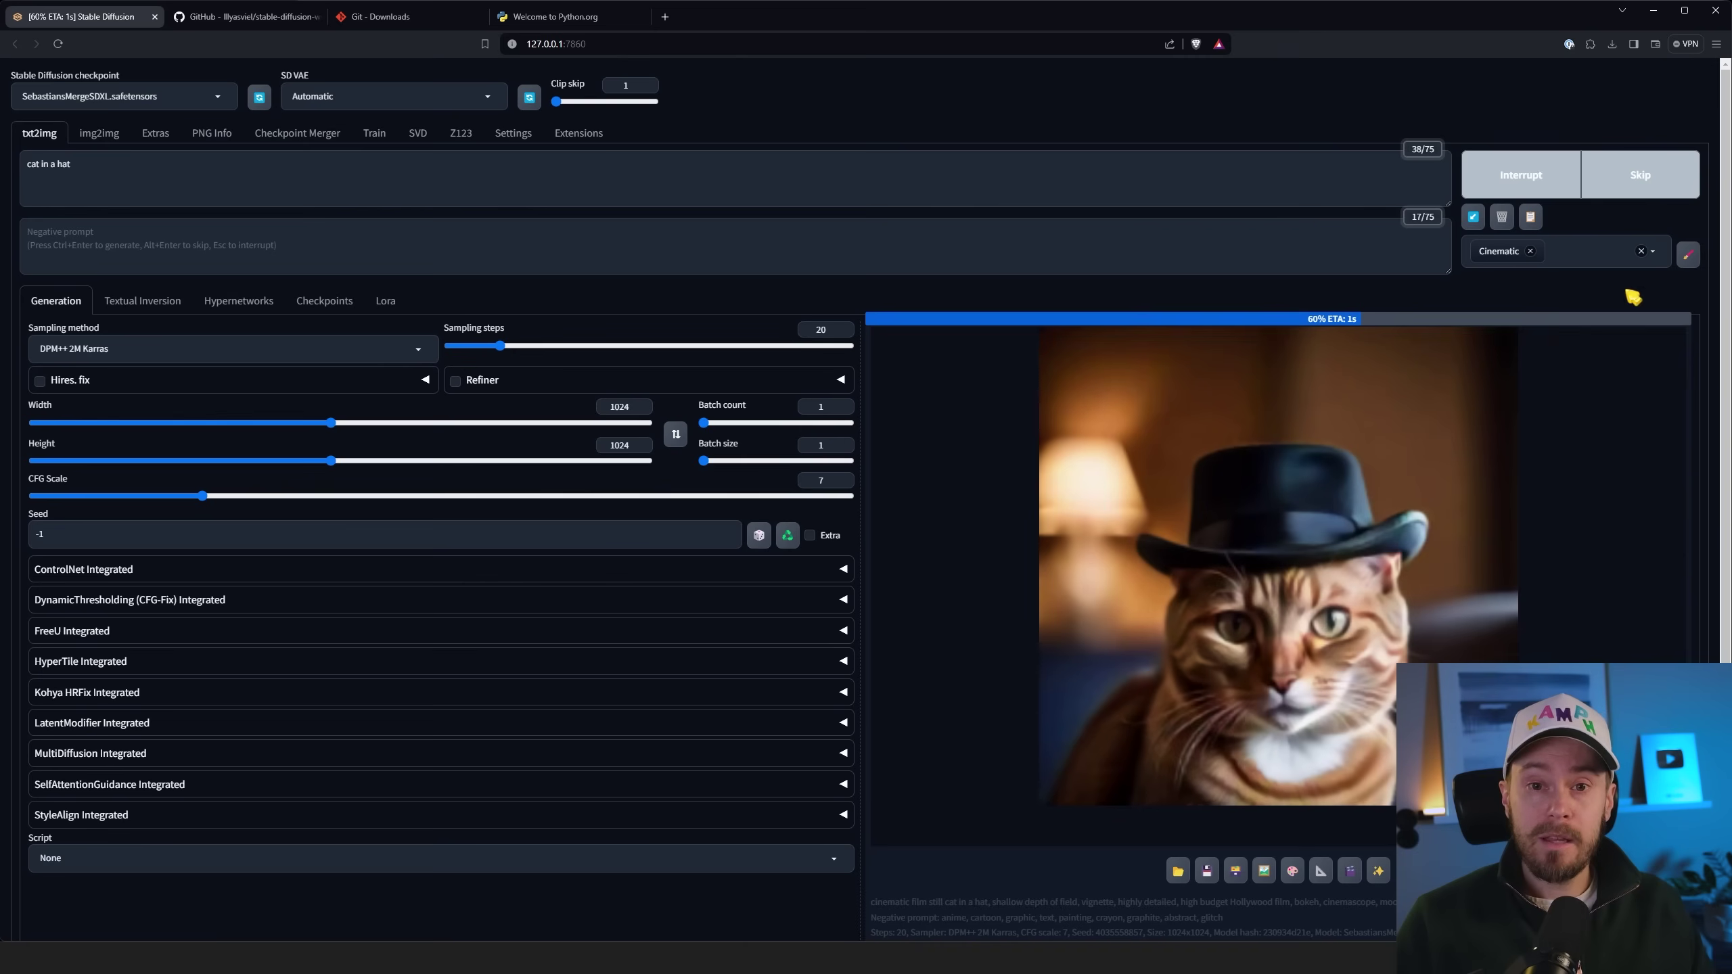
Browse the available prompt styles in the Styles dropdown, then close it.
click(1653, 252)
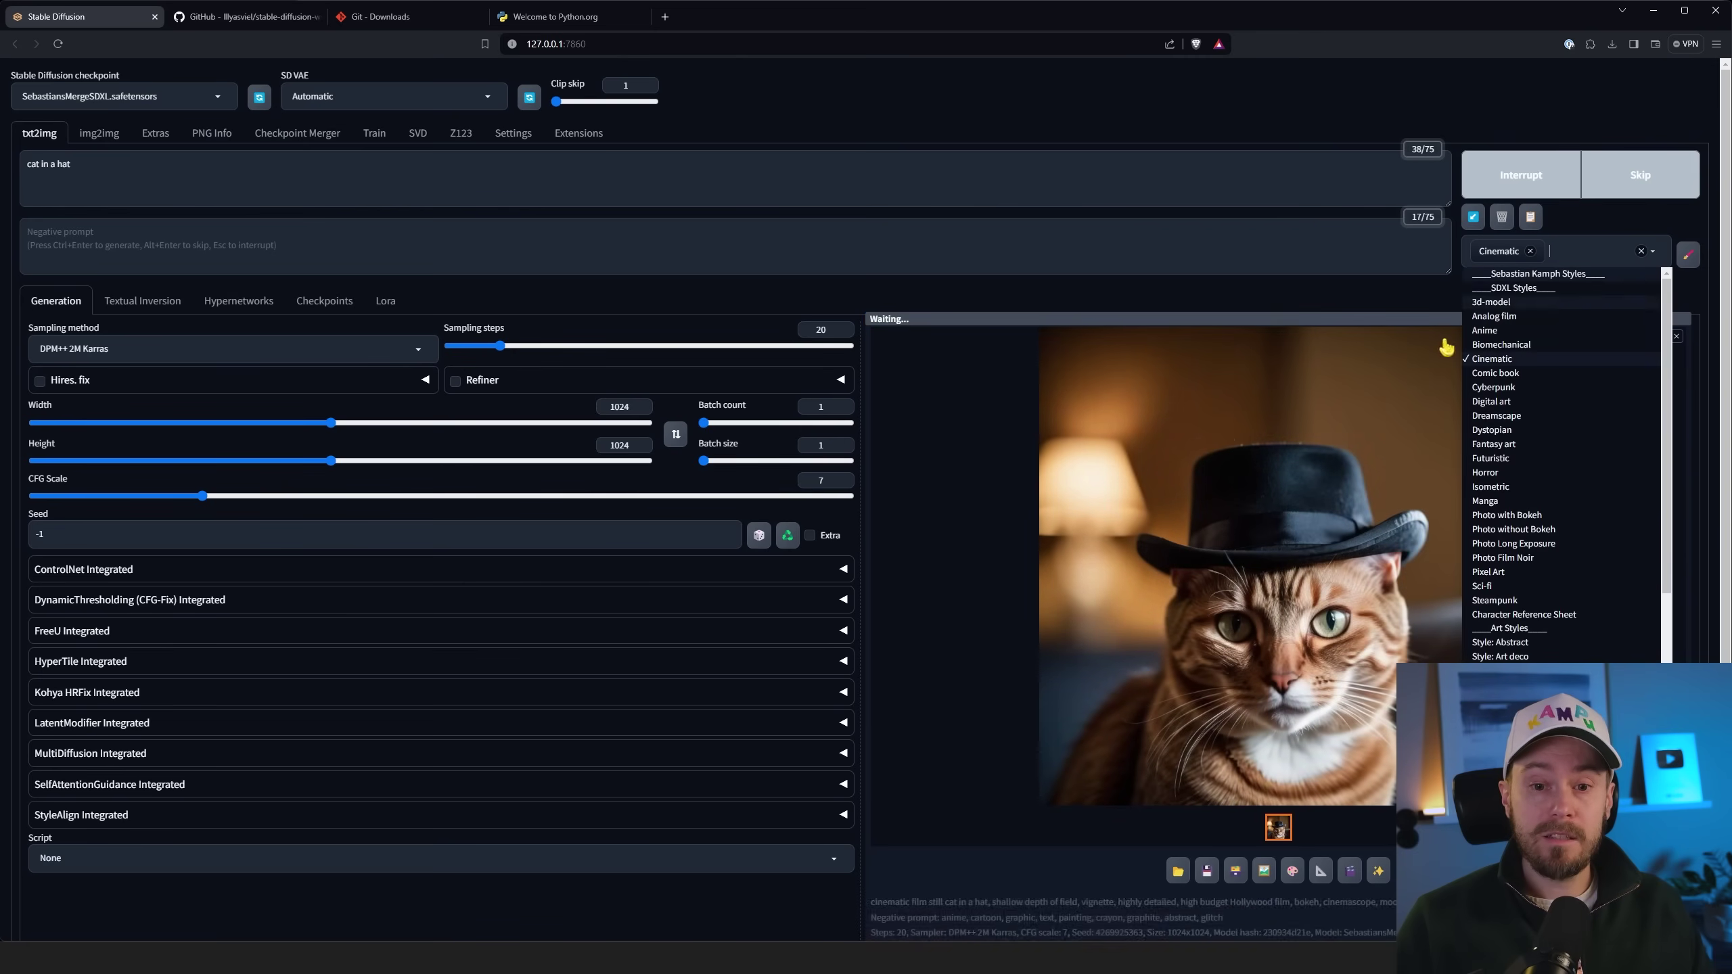
click(1363, 300)
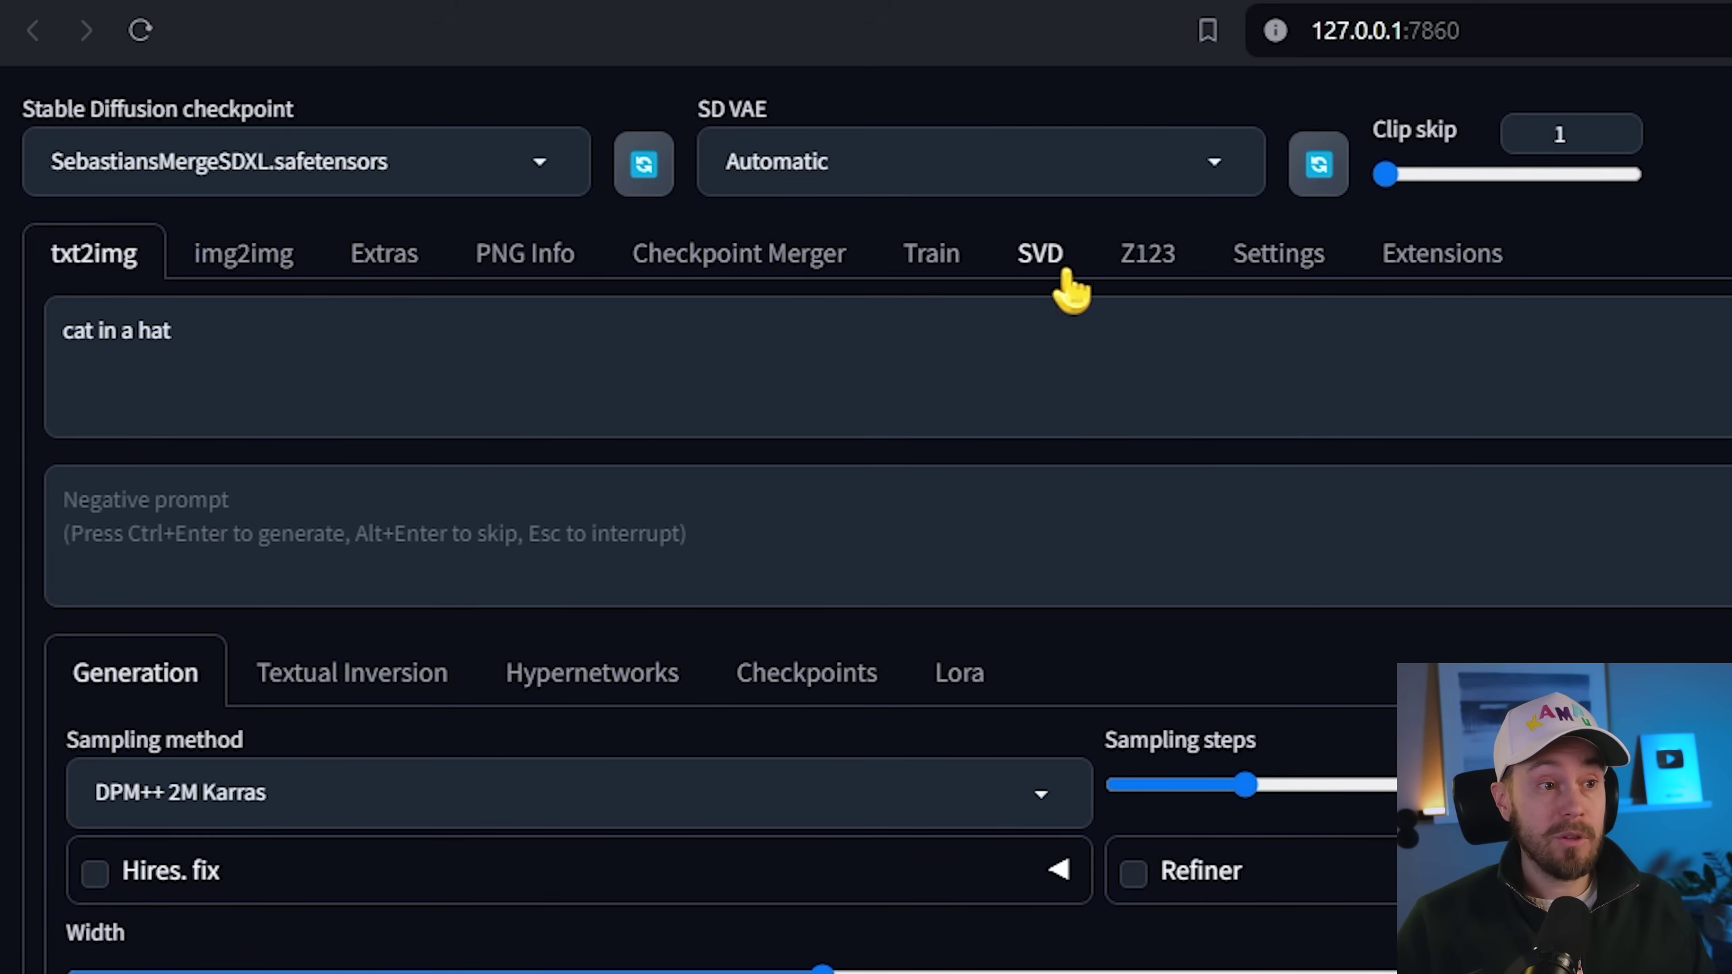
Load the glowing-eyed figure into SVD and select the svd_xt_1_1_25frames_1024x576 checkpoint.
click(1043, 255)
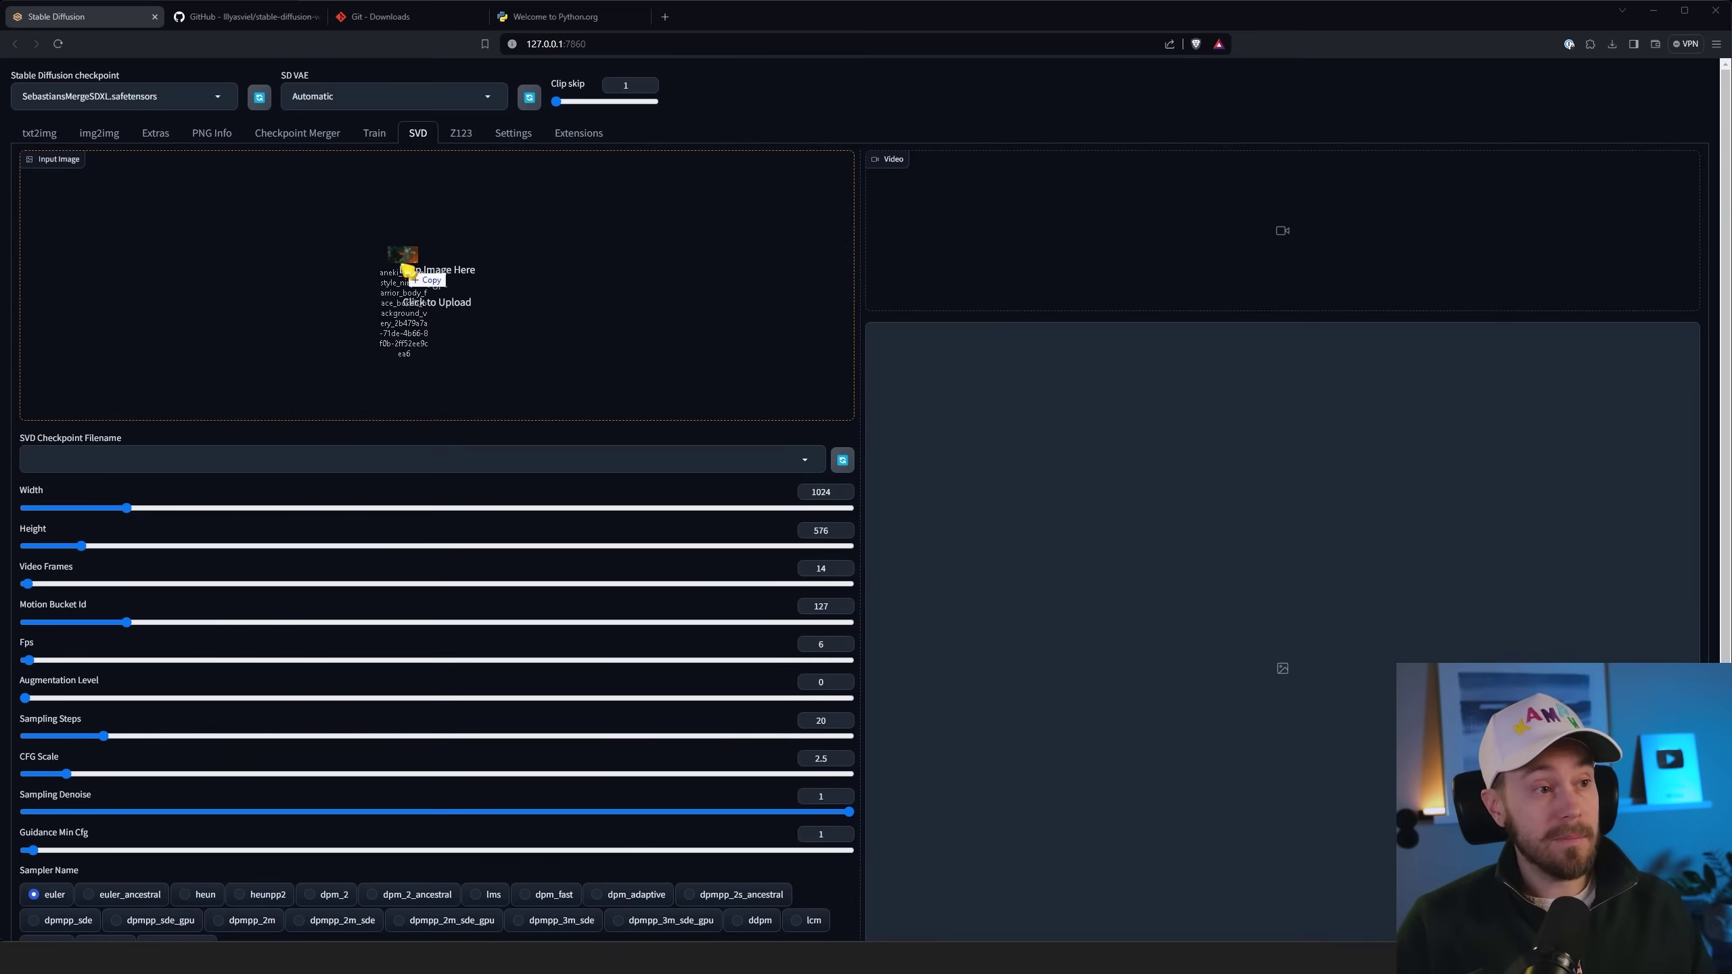
drag(980, 577, 1004, 598)
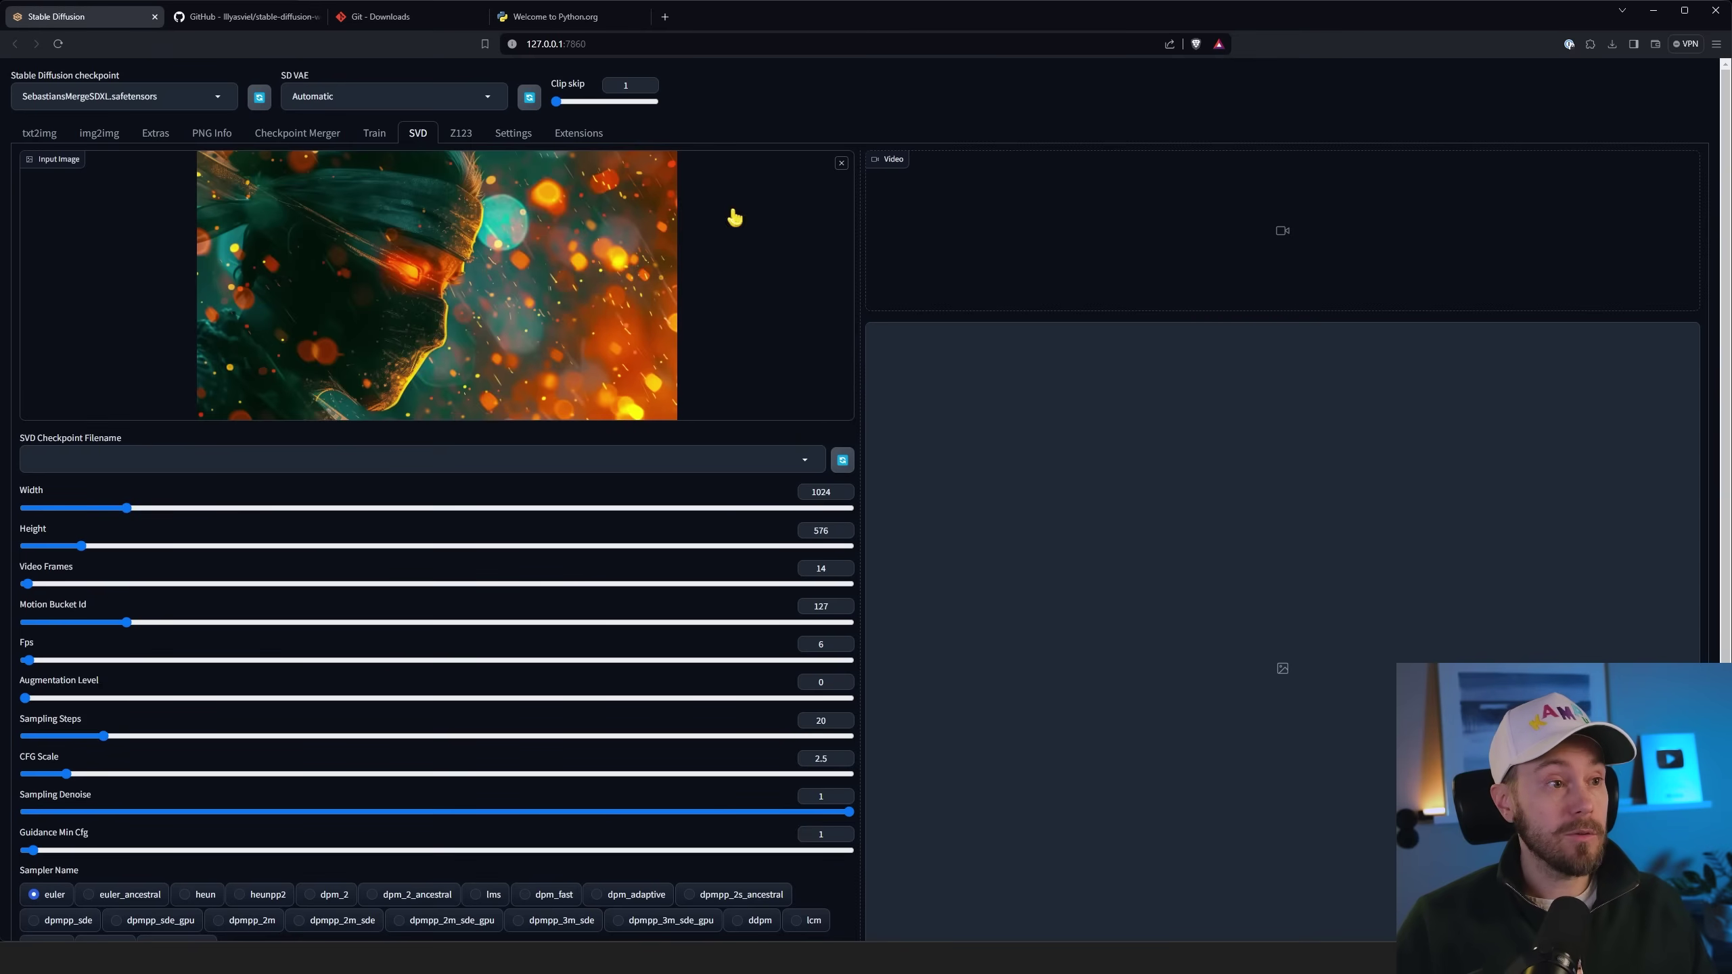
click(219, 99)
click(805, 459)
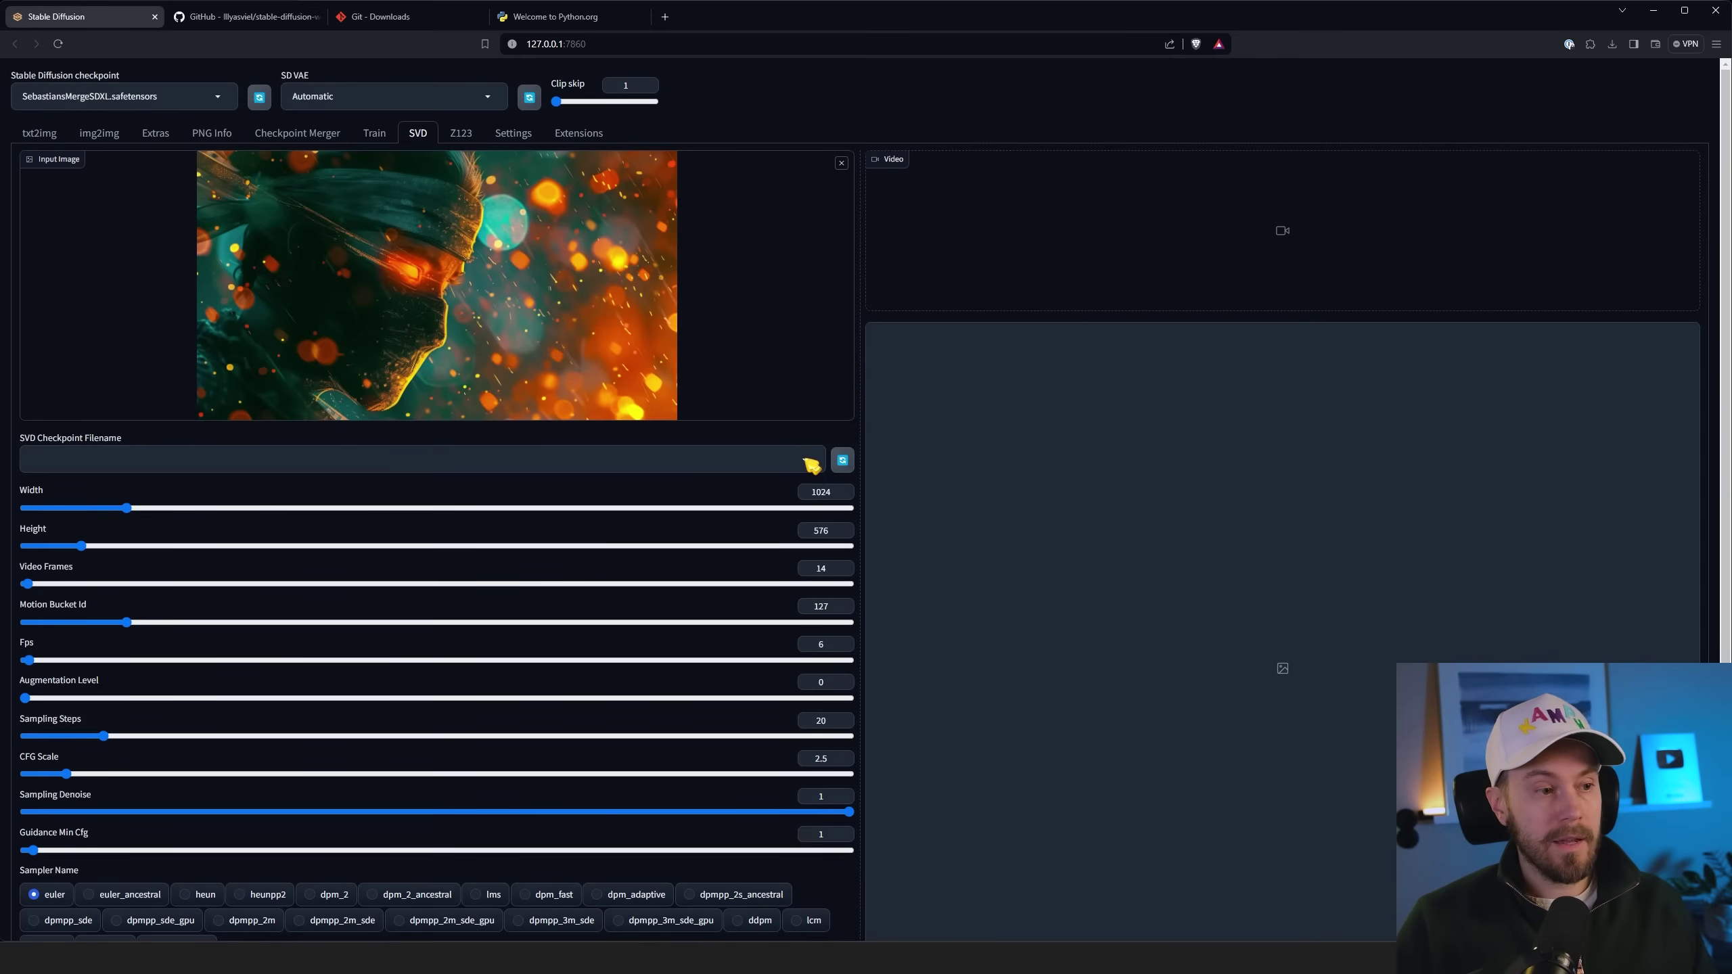
click(117, 479)
Replay the generated SVD video, then return to txt2img.
scroll(784, 628, down, 3)
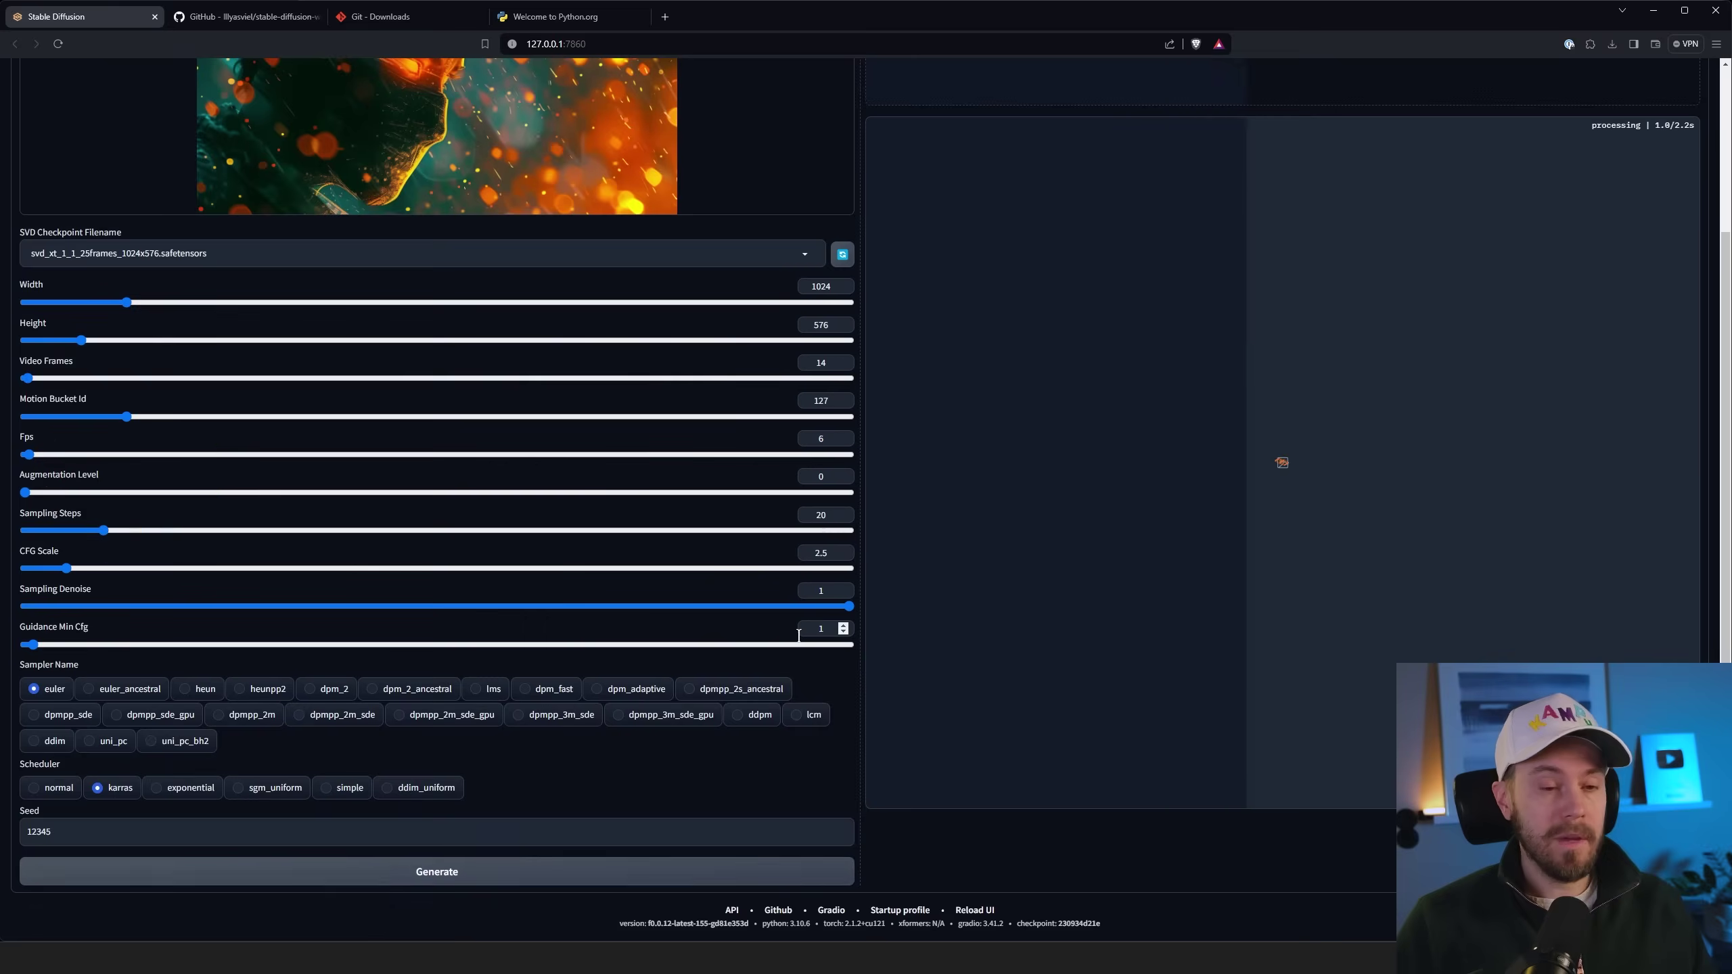
scroll(766, 658, up, 3)
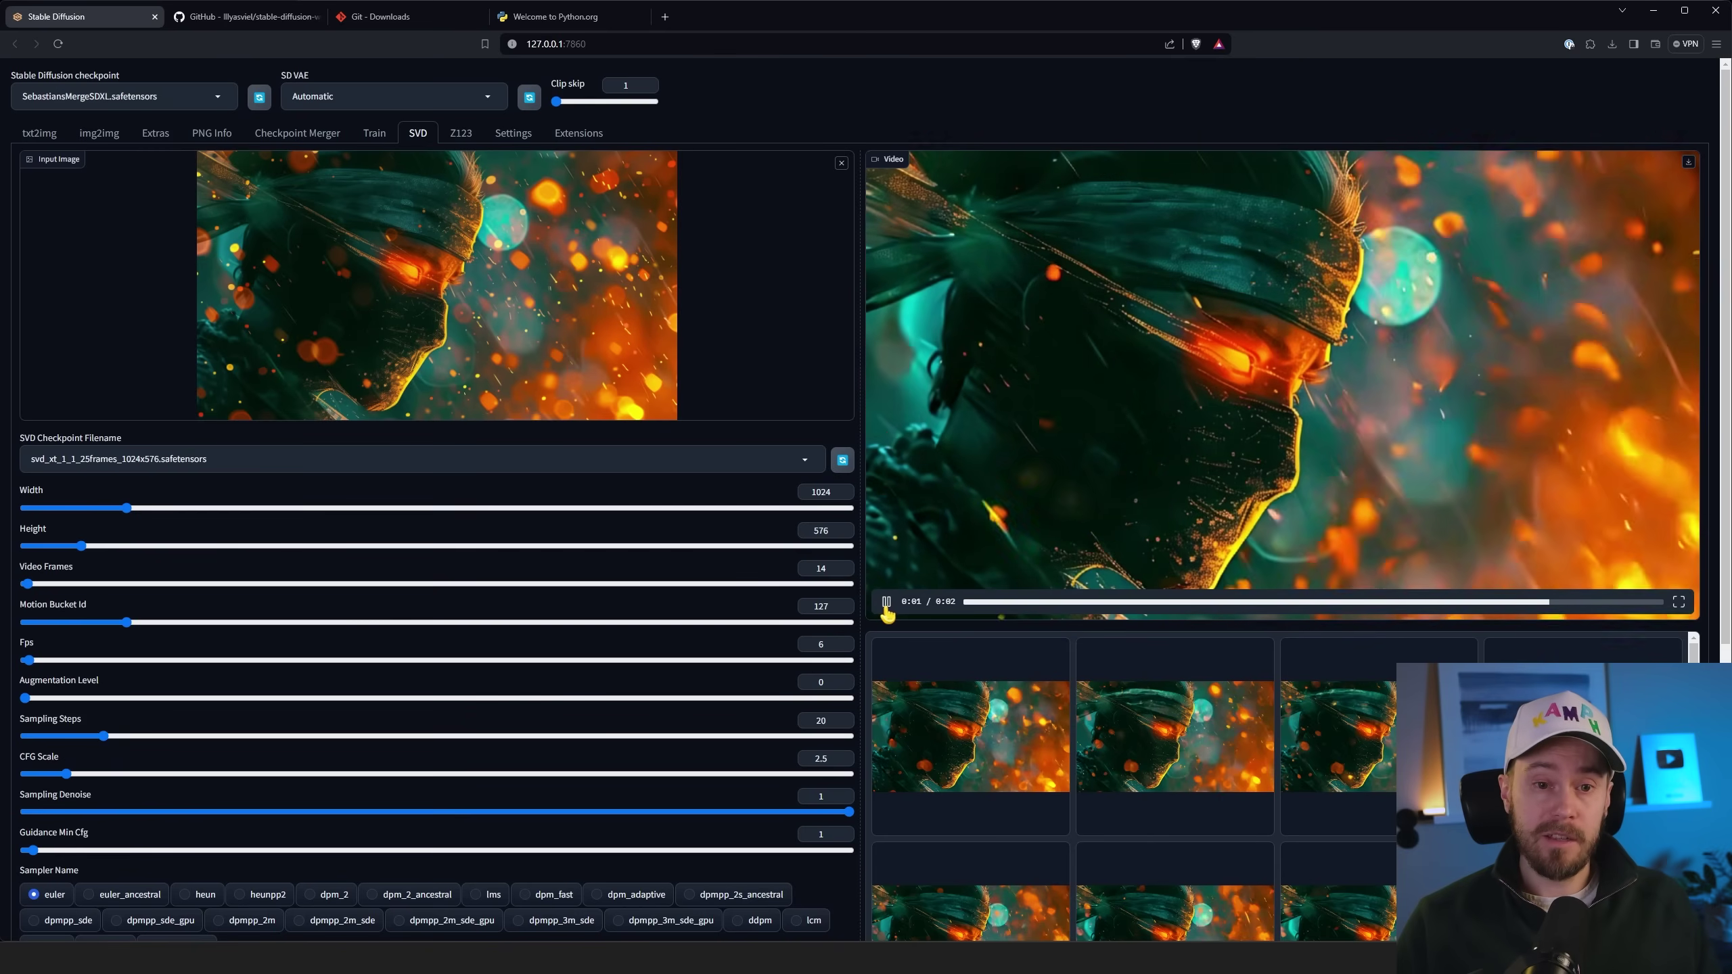
click(886, 603)
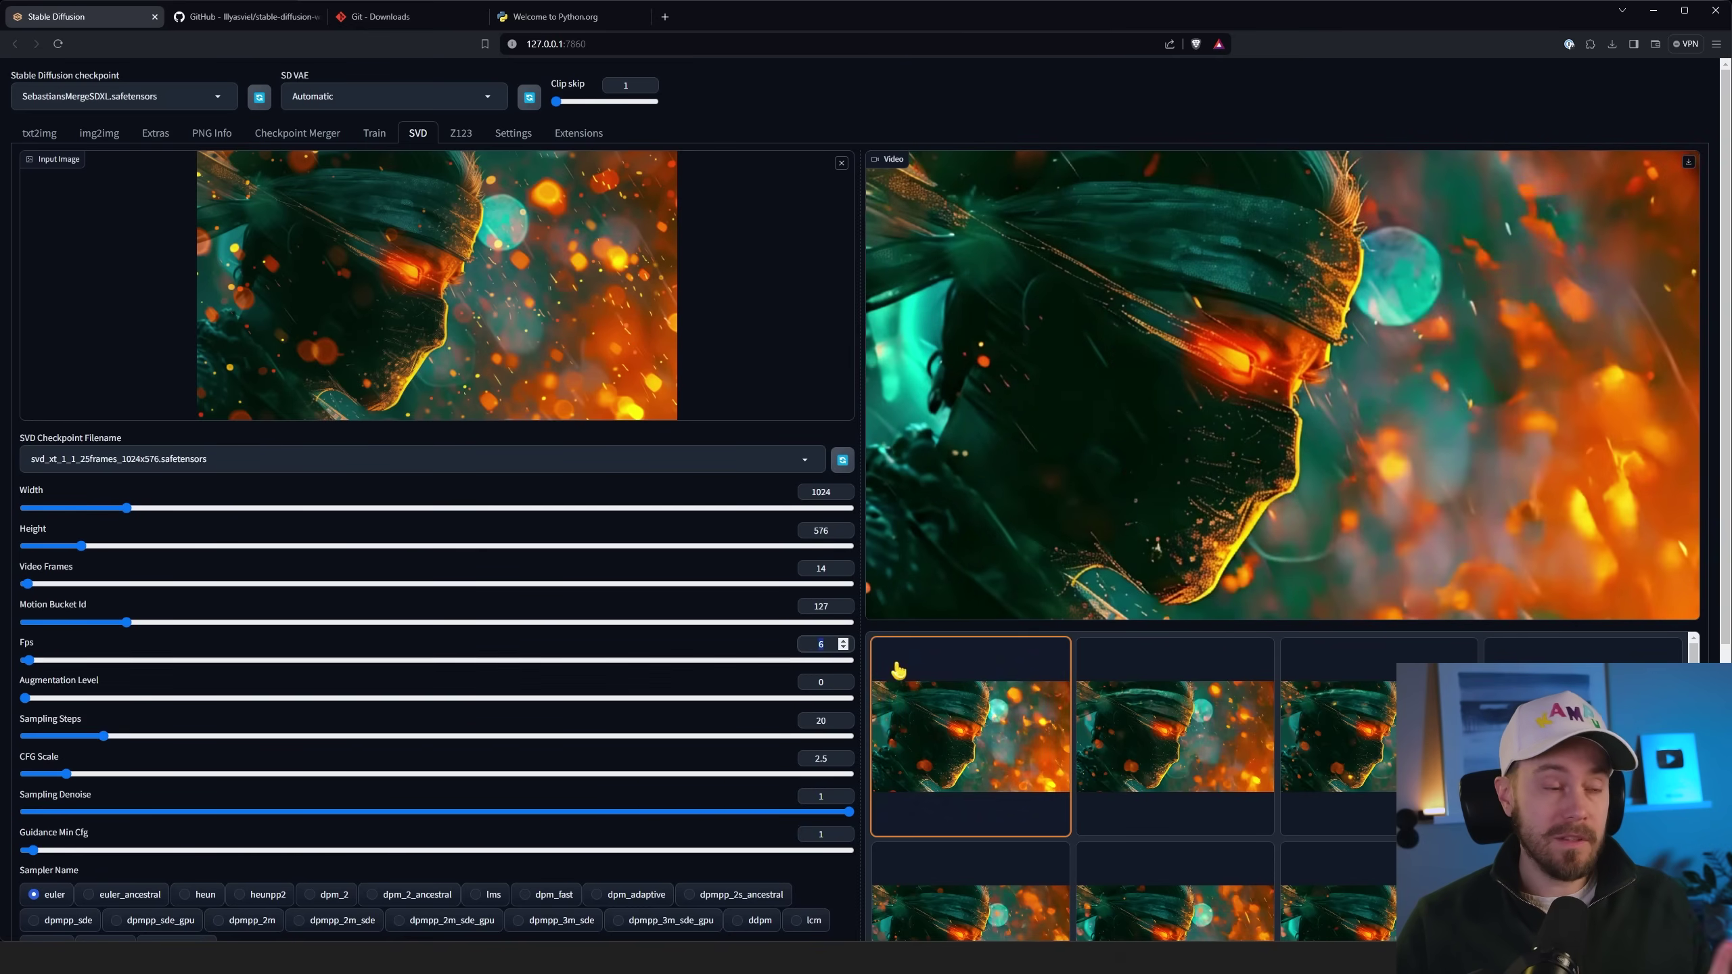
click(45, 136)
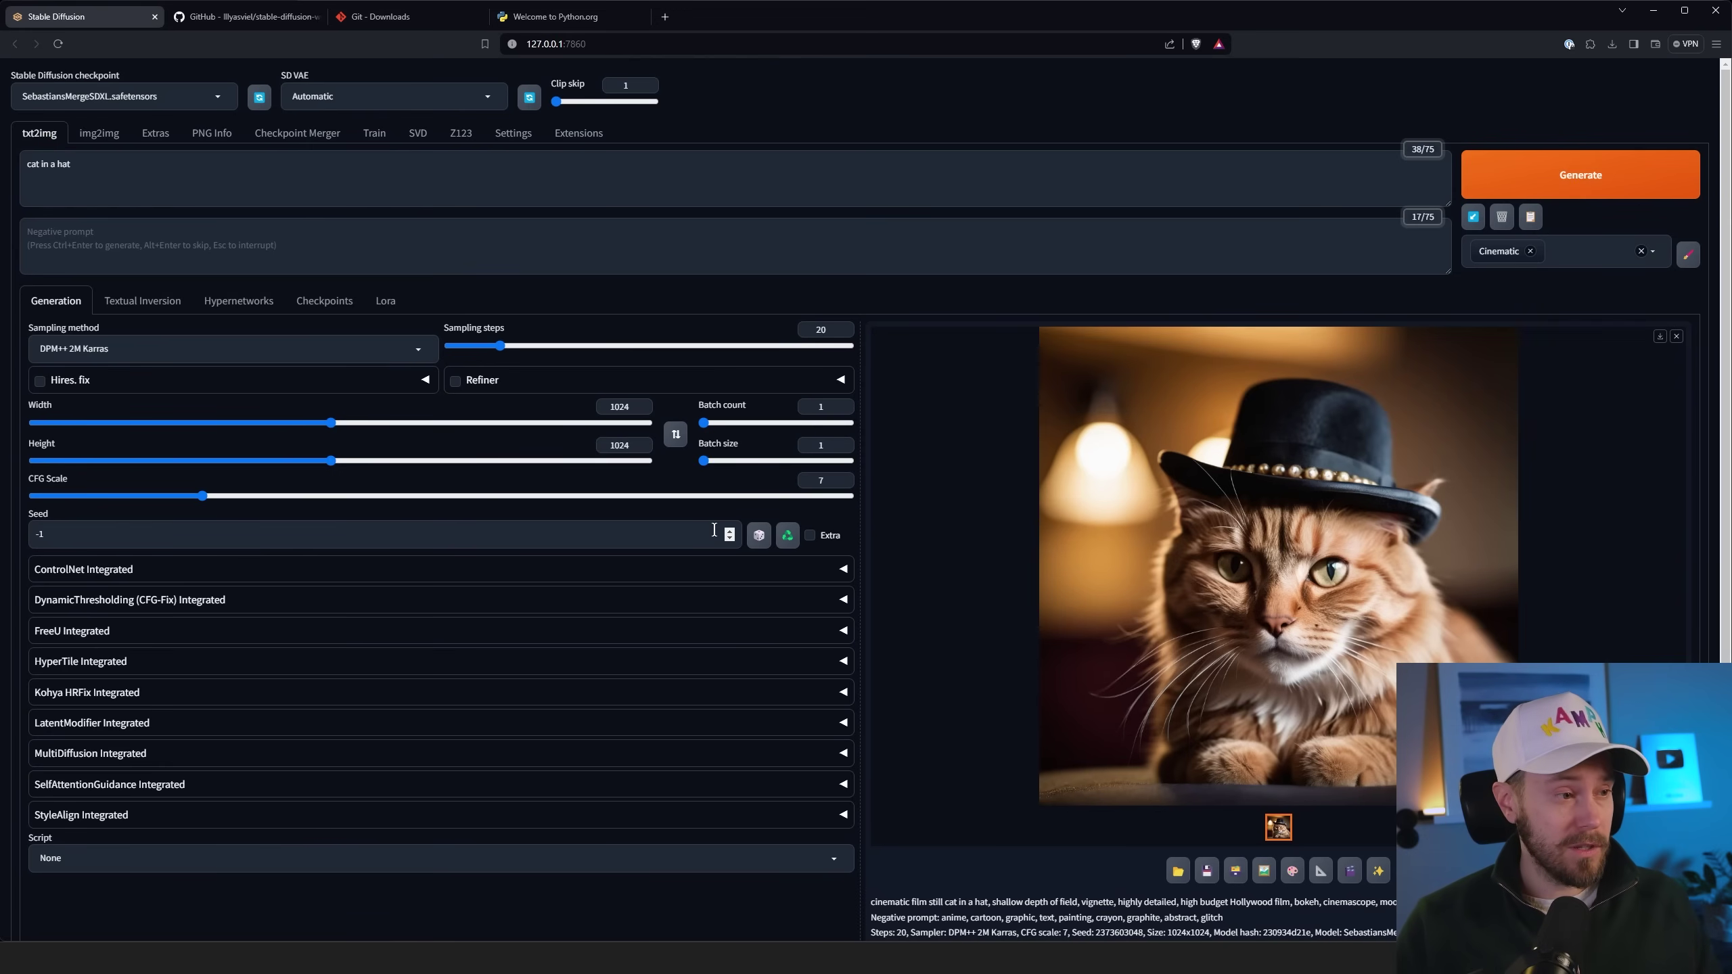
Expand ControlNet Integrated and review Unit 0's Control Type, Preprocessor and Model options.
scroll(714, 530, down, 2)
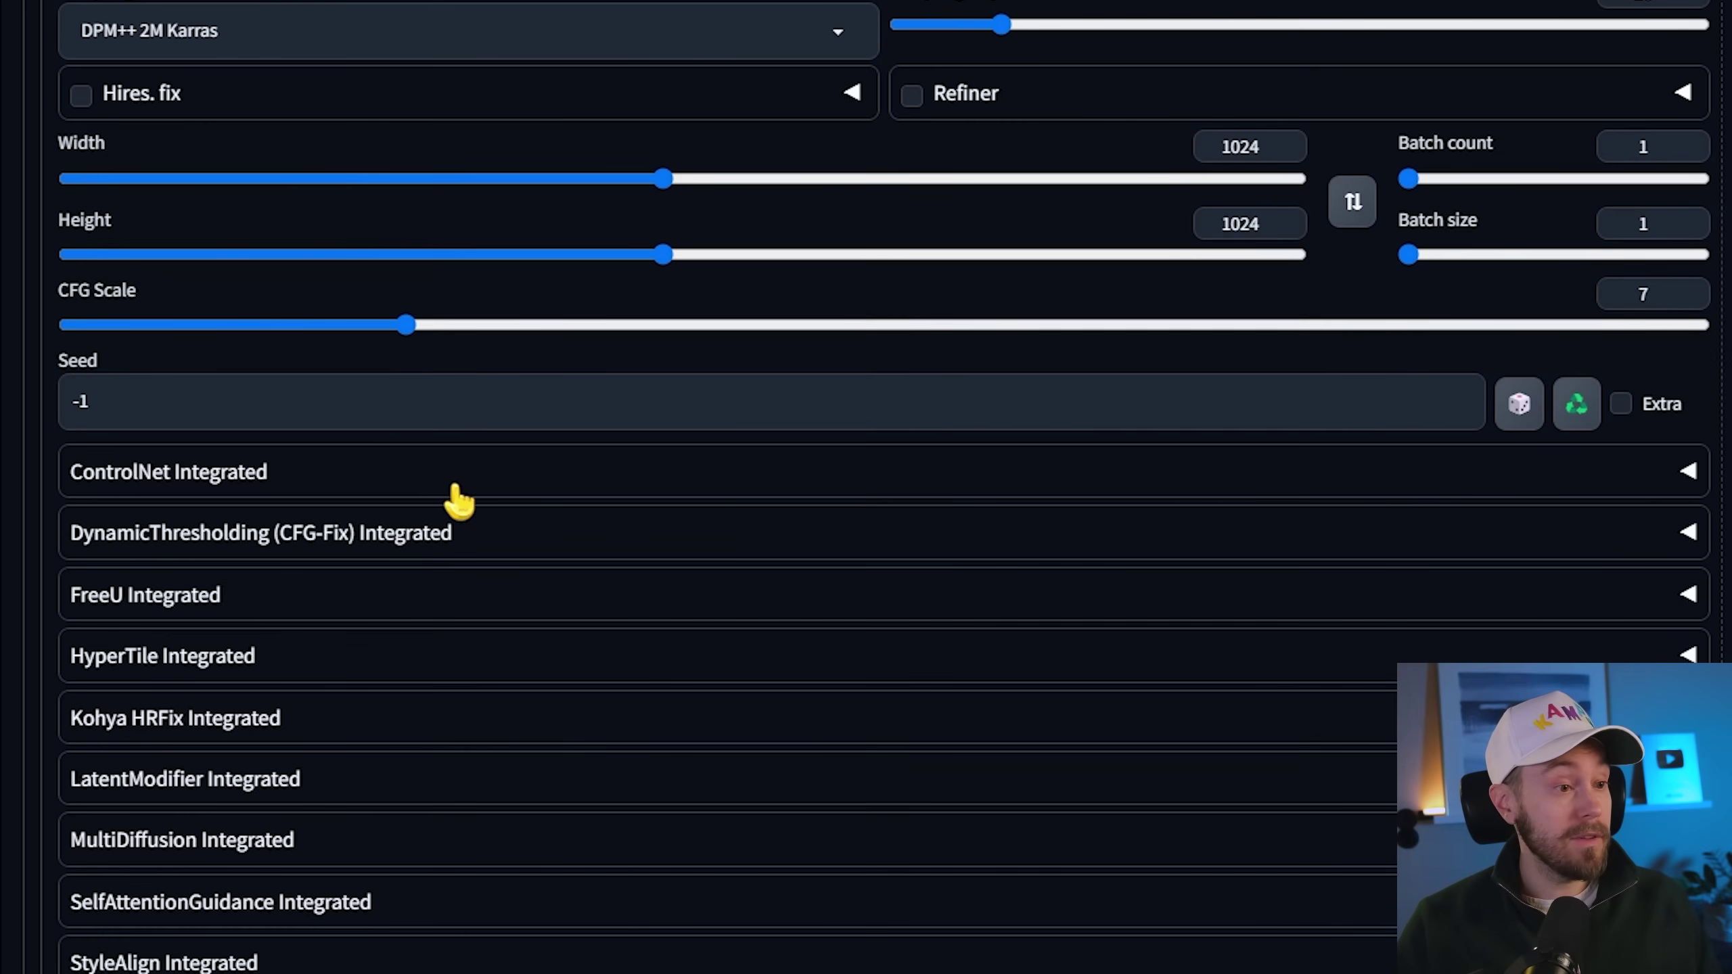
click(319, 472)
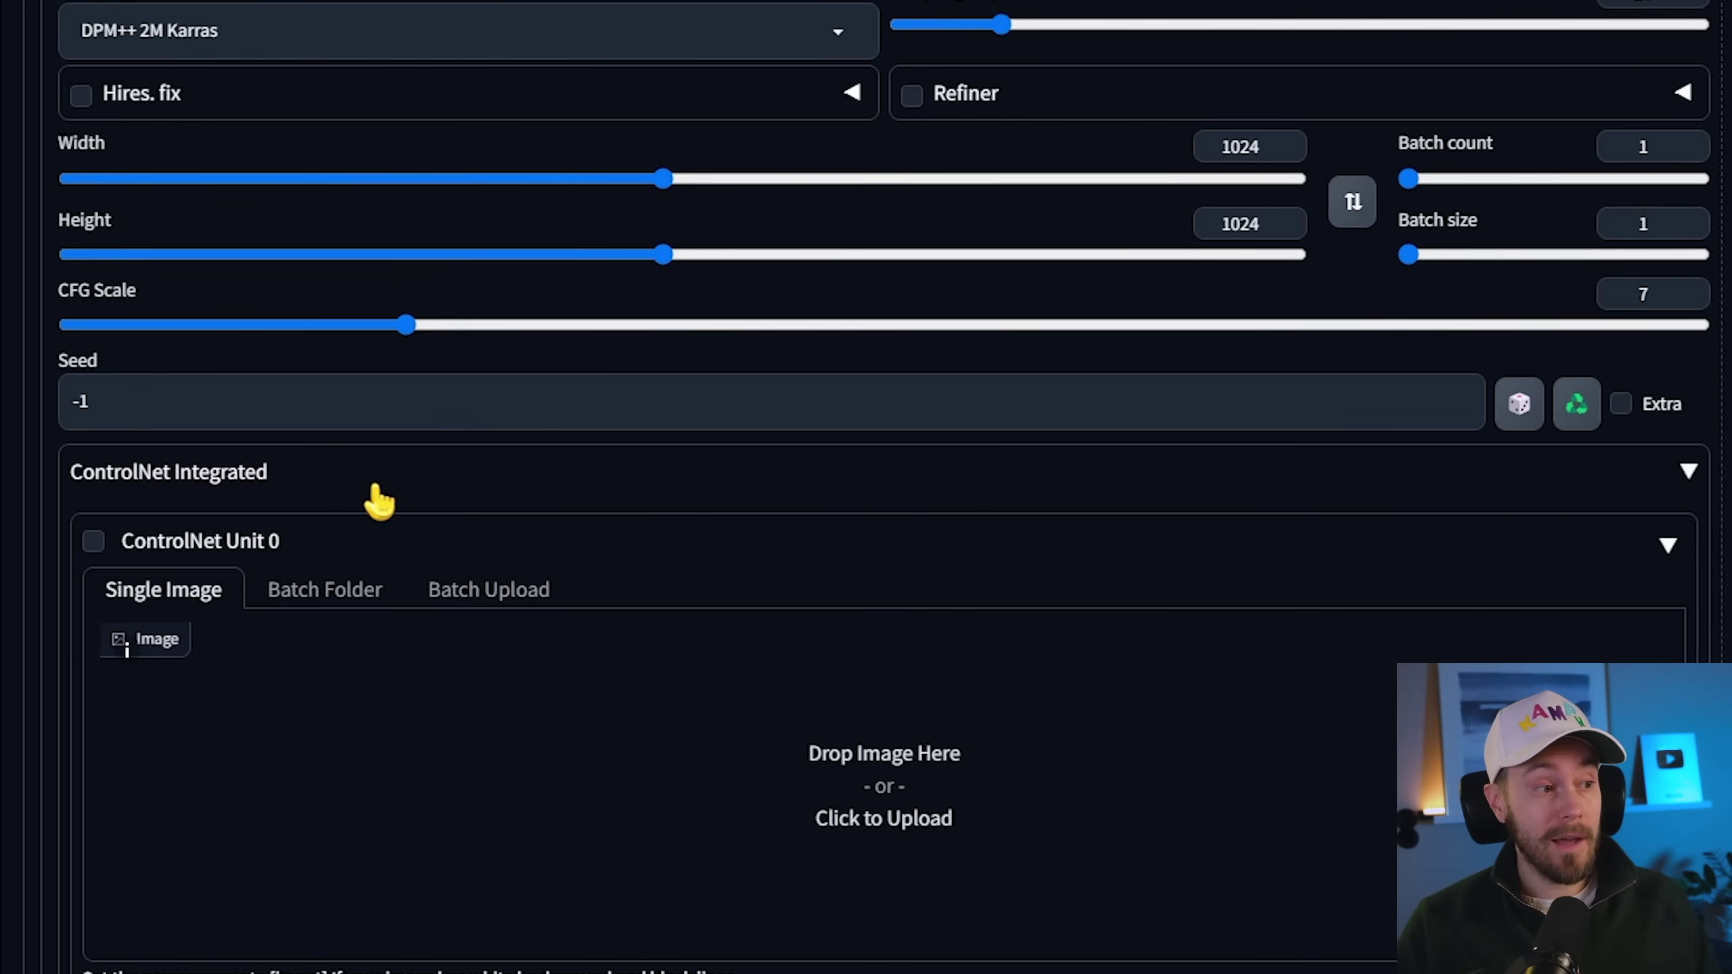
scroll(423, 546, down, 5)
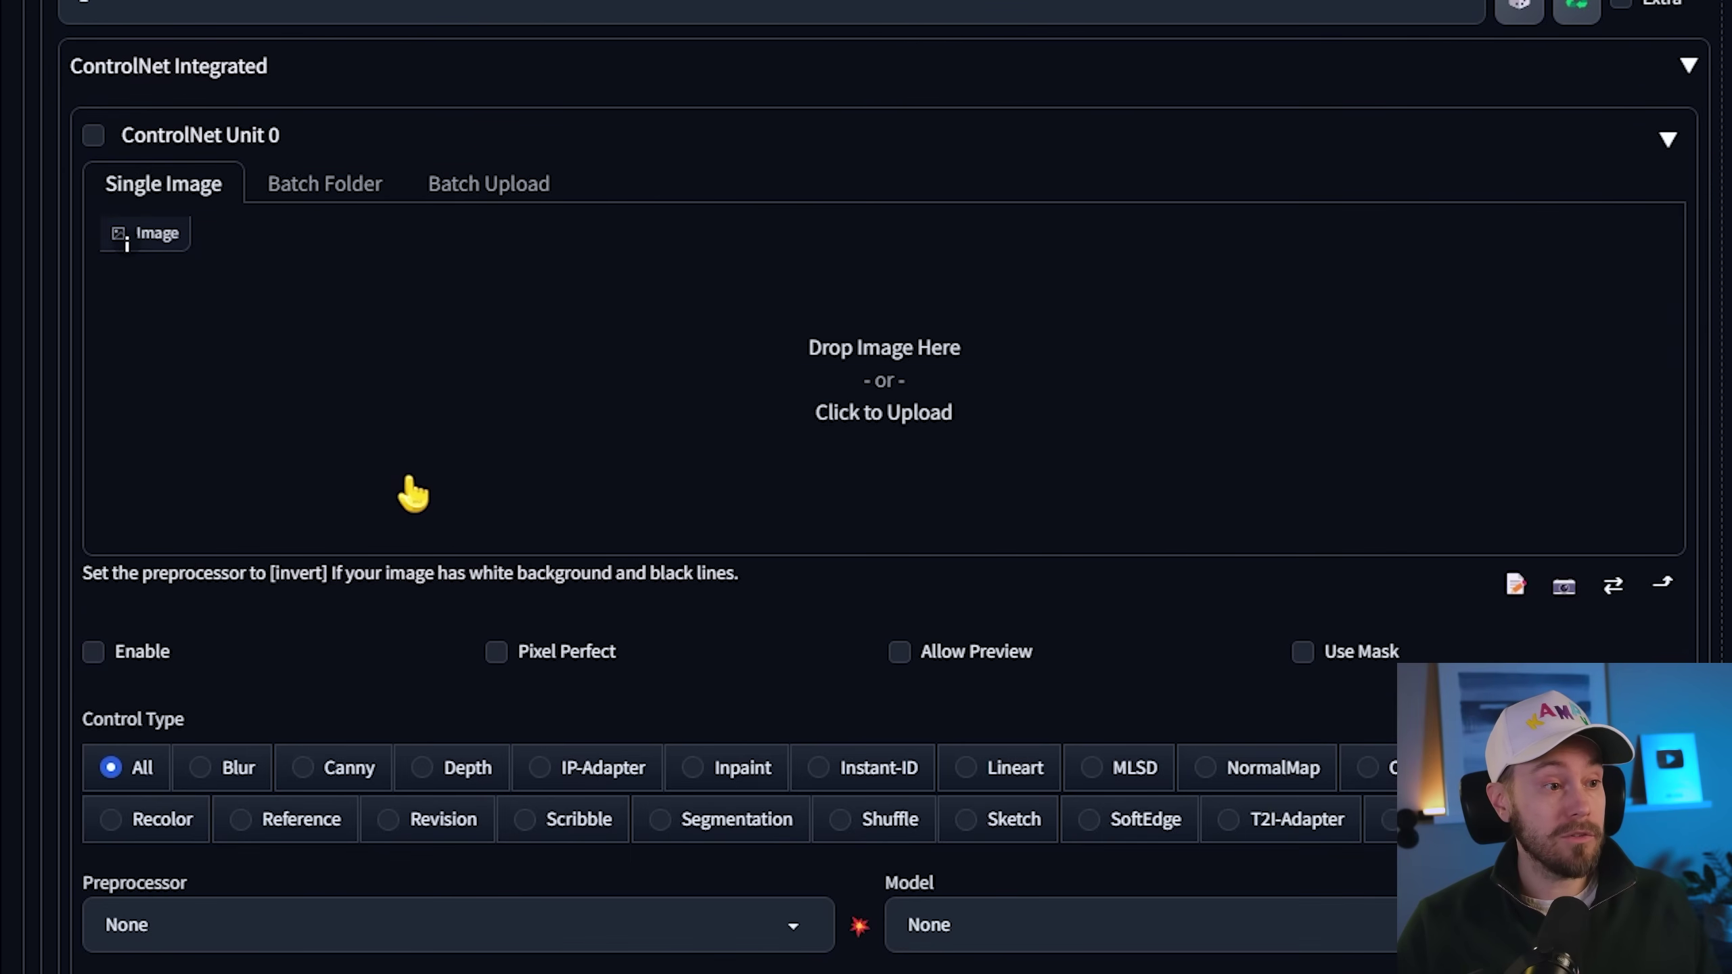
scroll(434, 409, down, 4)
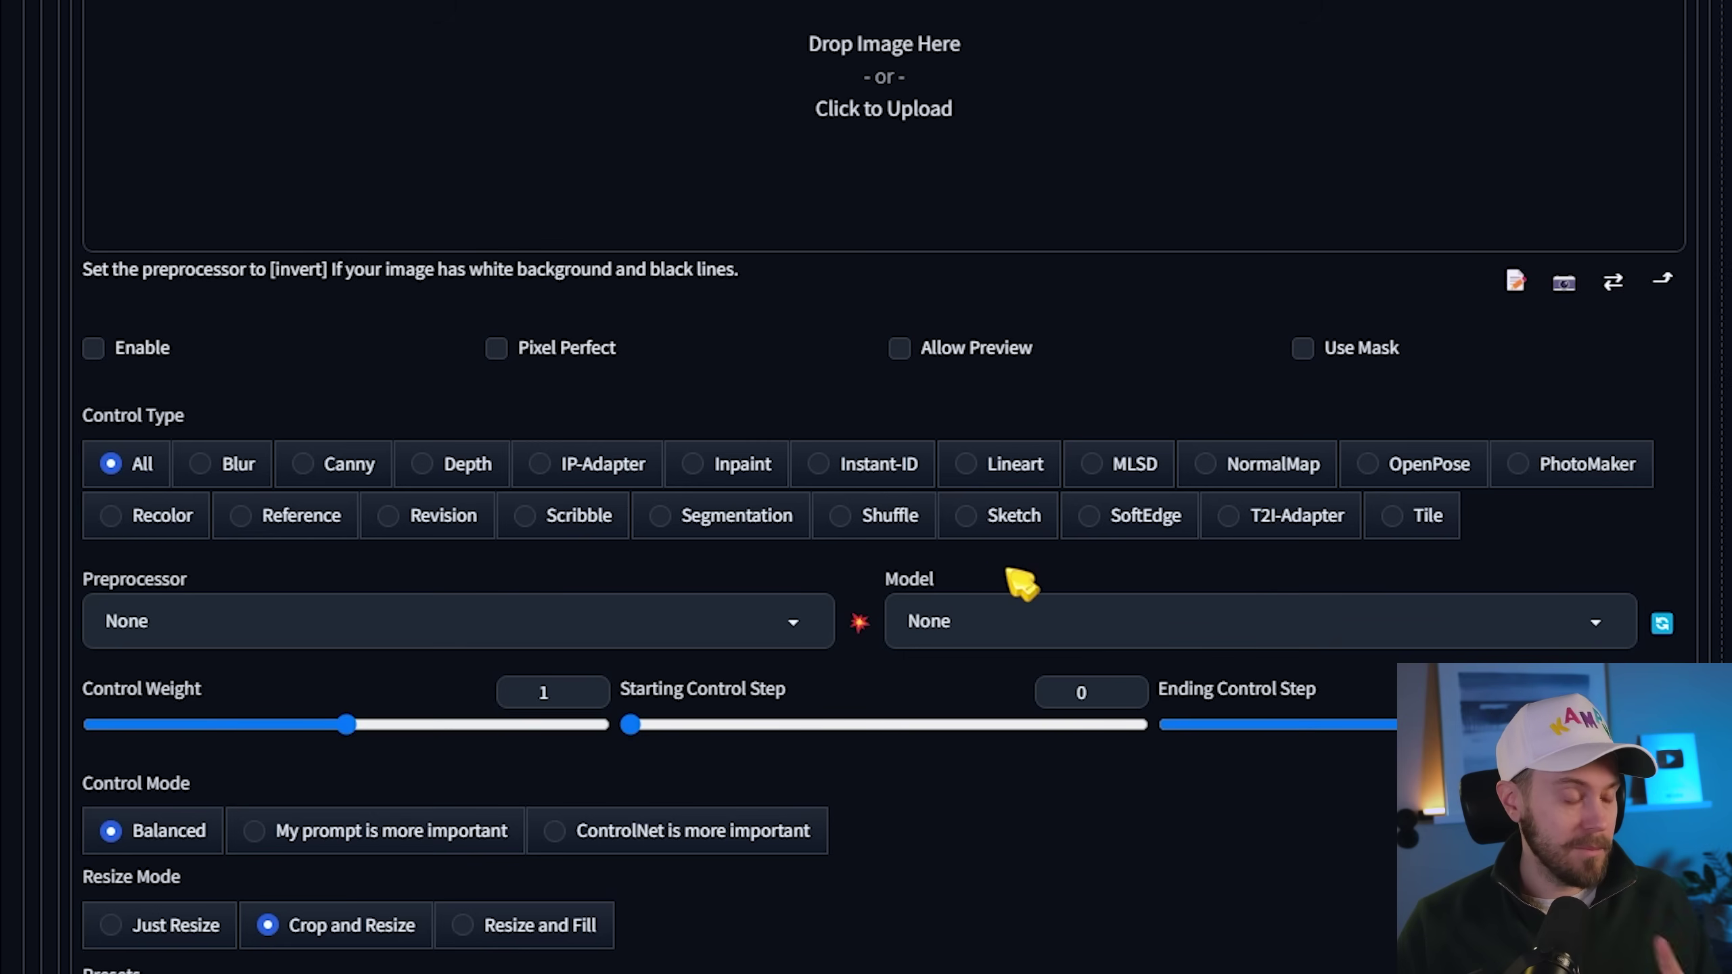
scroll(175, 431, up, 2)
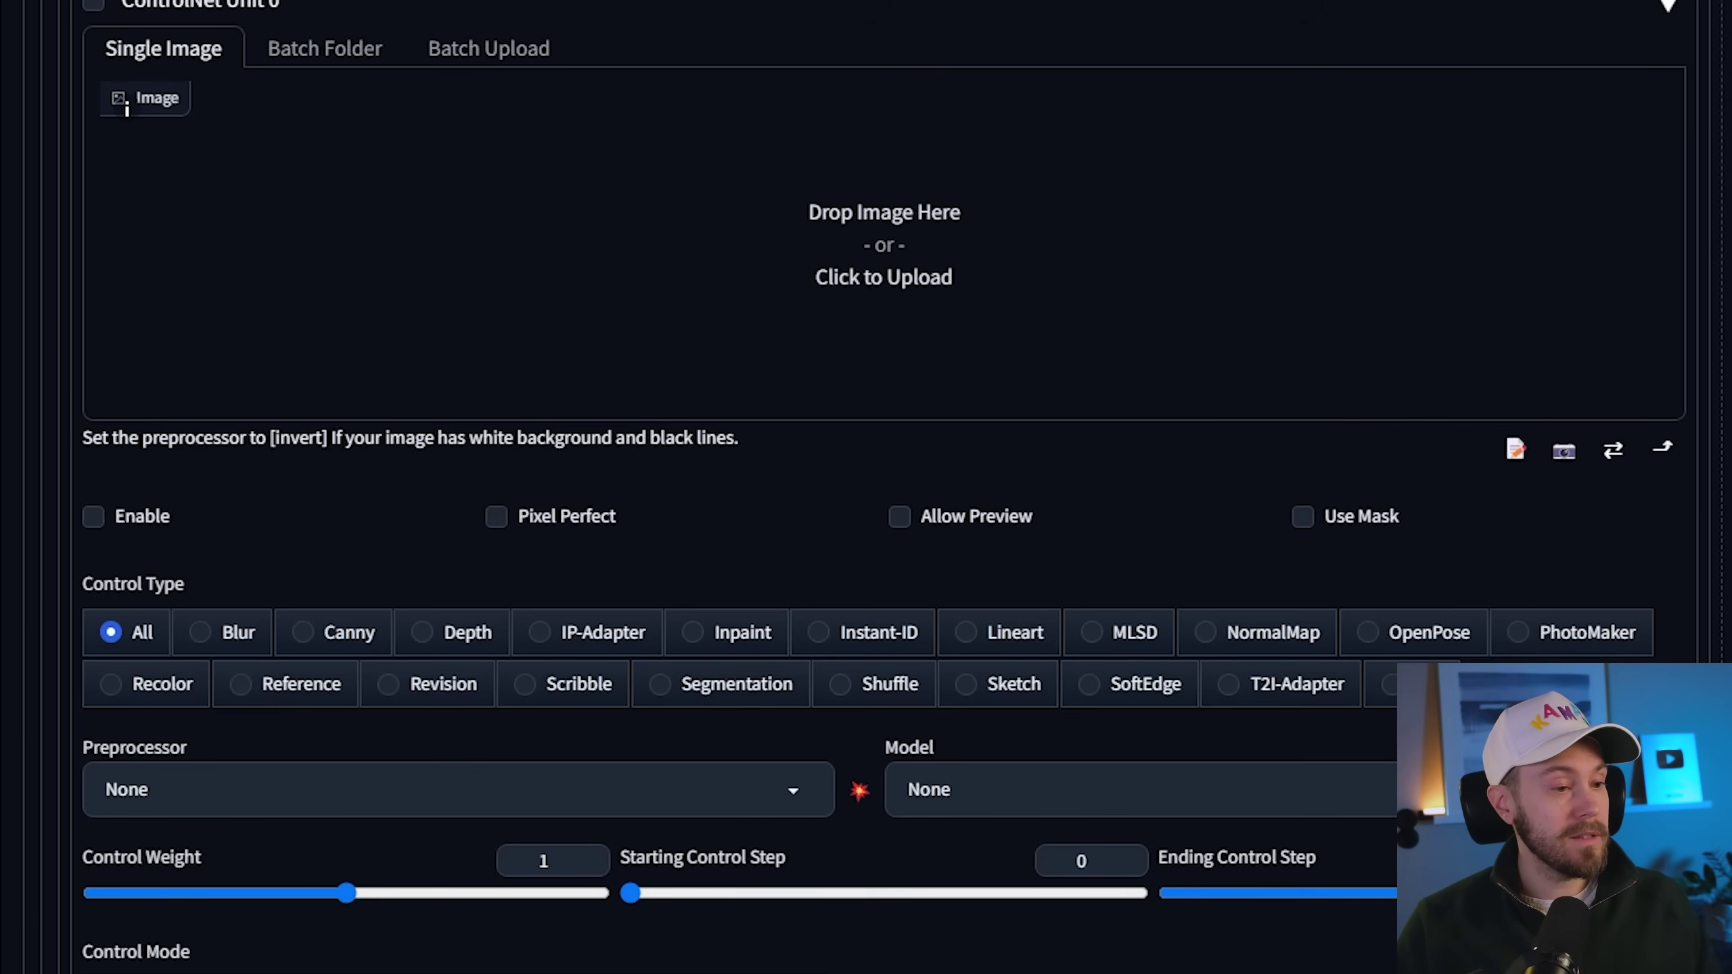
Load the glowing-eyed figure into ControlNet Unit 0 and paint white over its head and left side.
drag(665, 398, 672, 403)
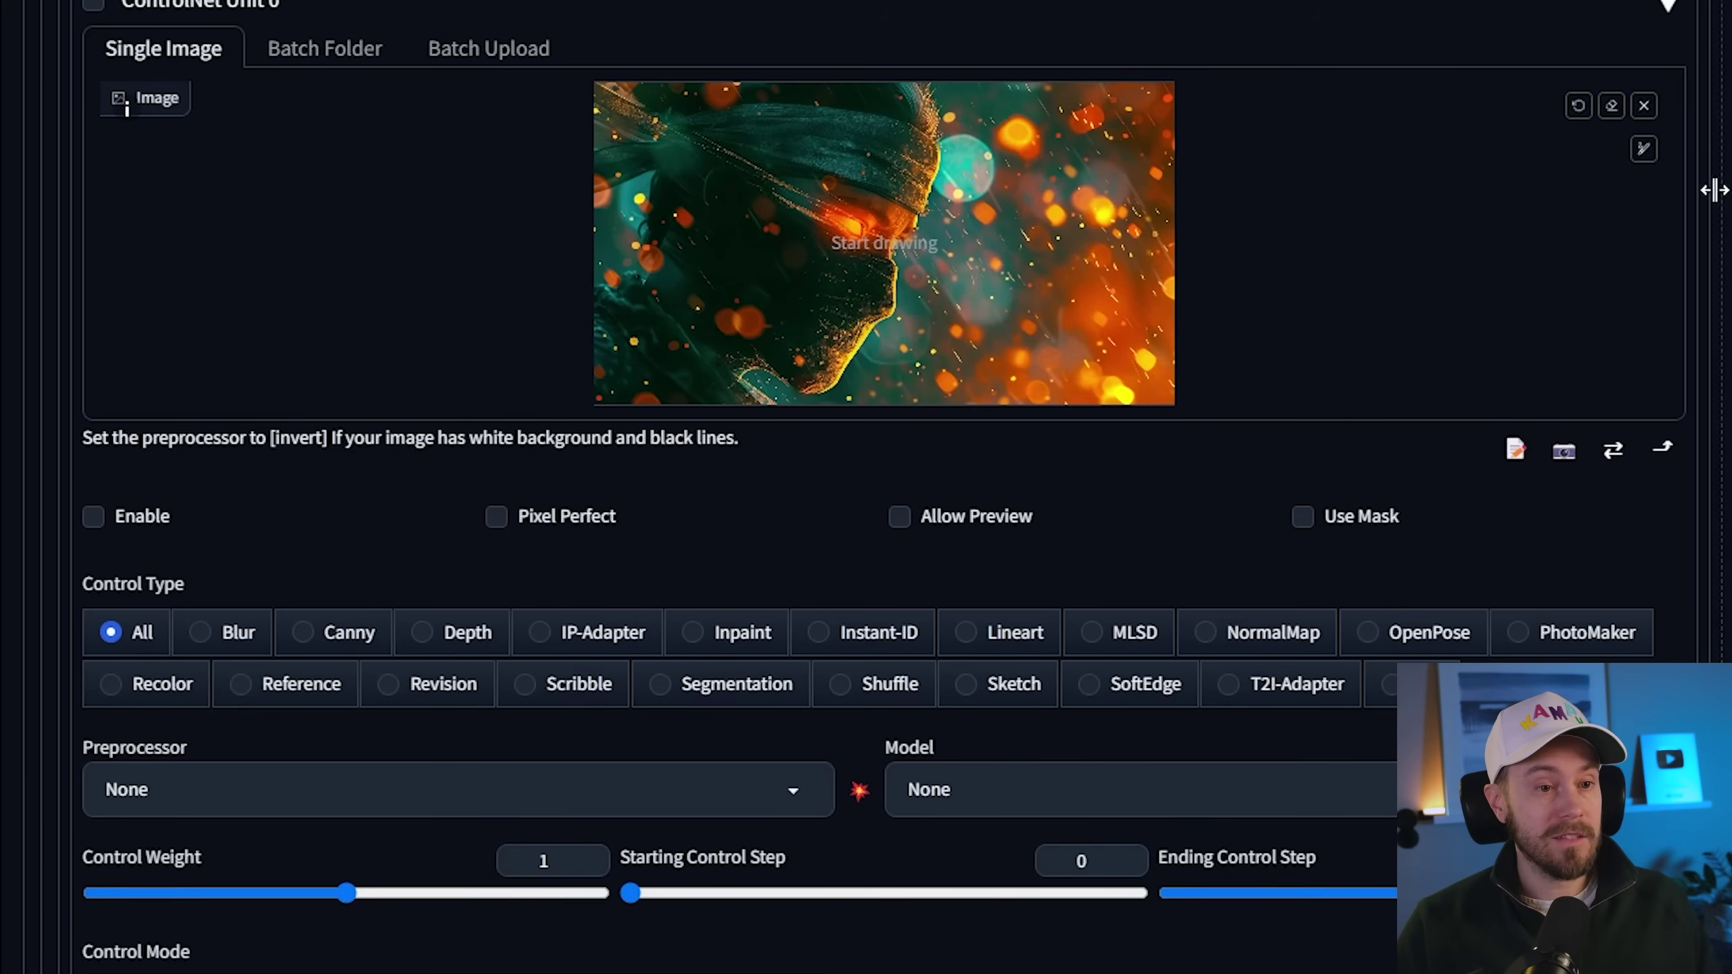
click(1644, 149)
mouse_move(1595, 150)
mouse_down()
mouse_move(1481, 153)
mouse_move(1562, 150)
mouse_up()
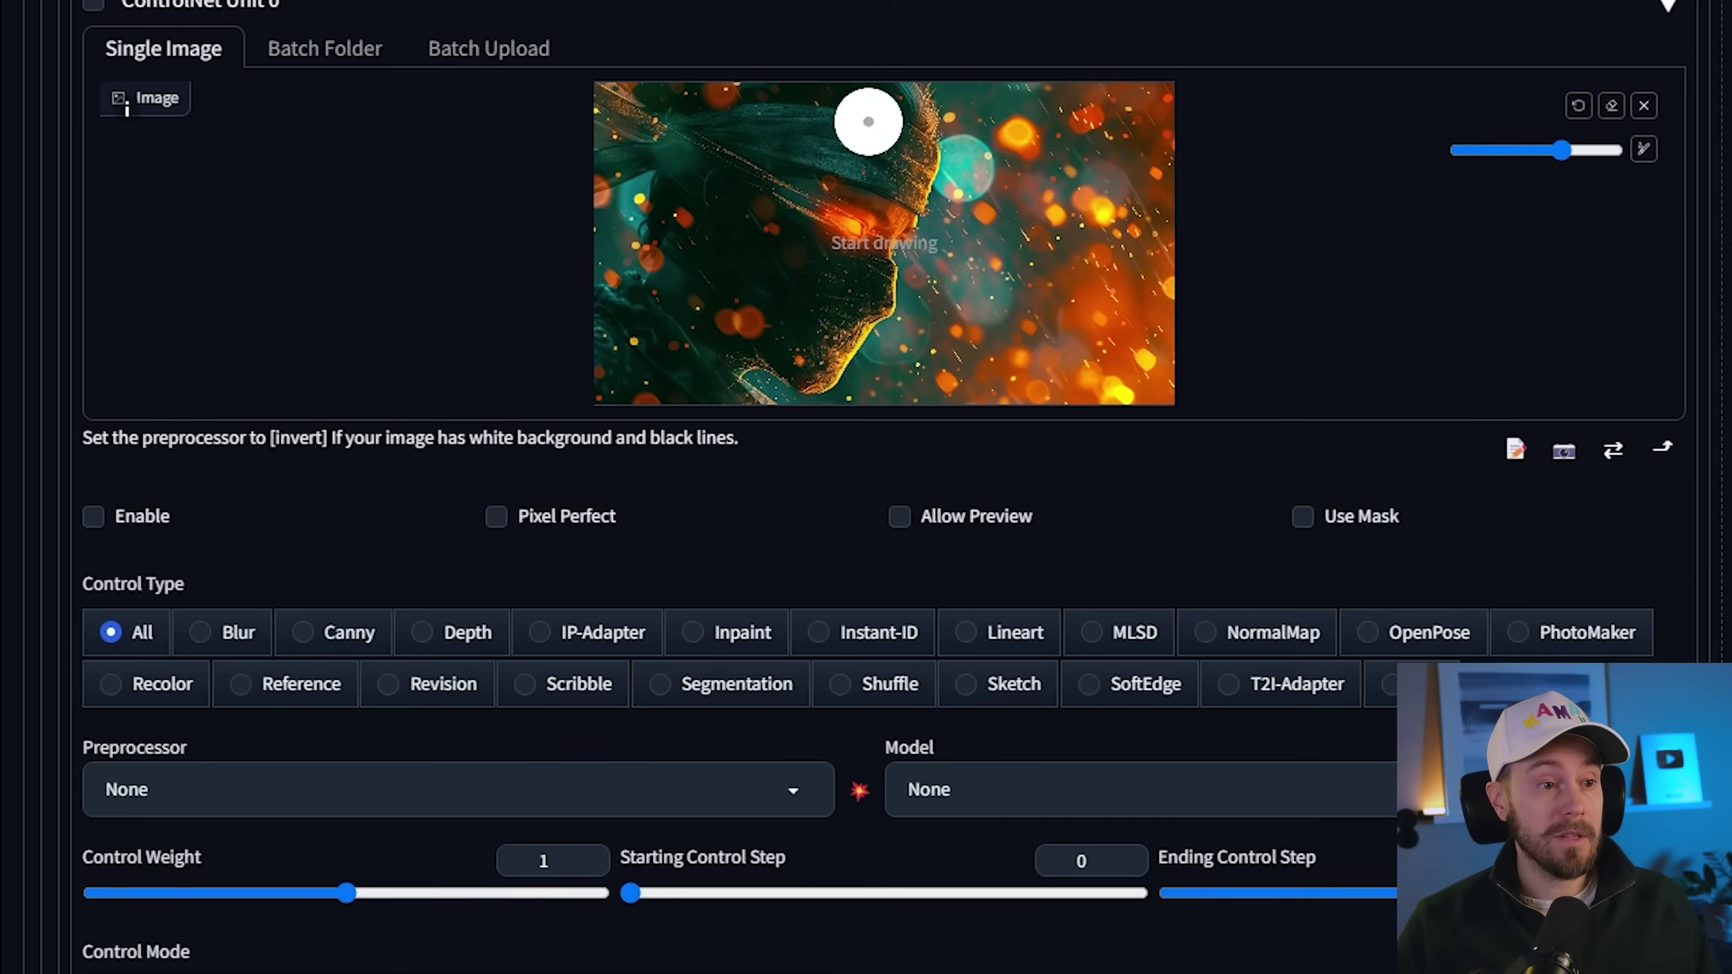
mouse_move(868, 121)
mouse_down()
mouse_move(921, 102)
mouse_move(891, 264)
mouse_move(799, 400)
mouse_move(734, 99)
mouse_up()
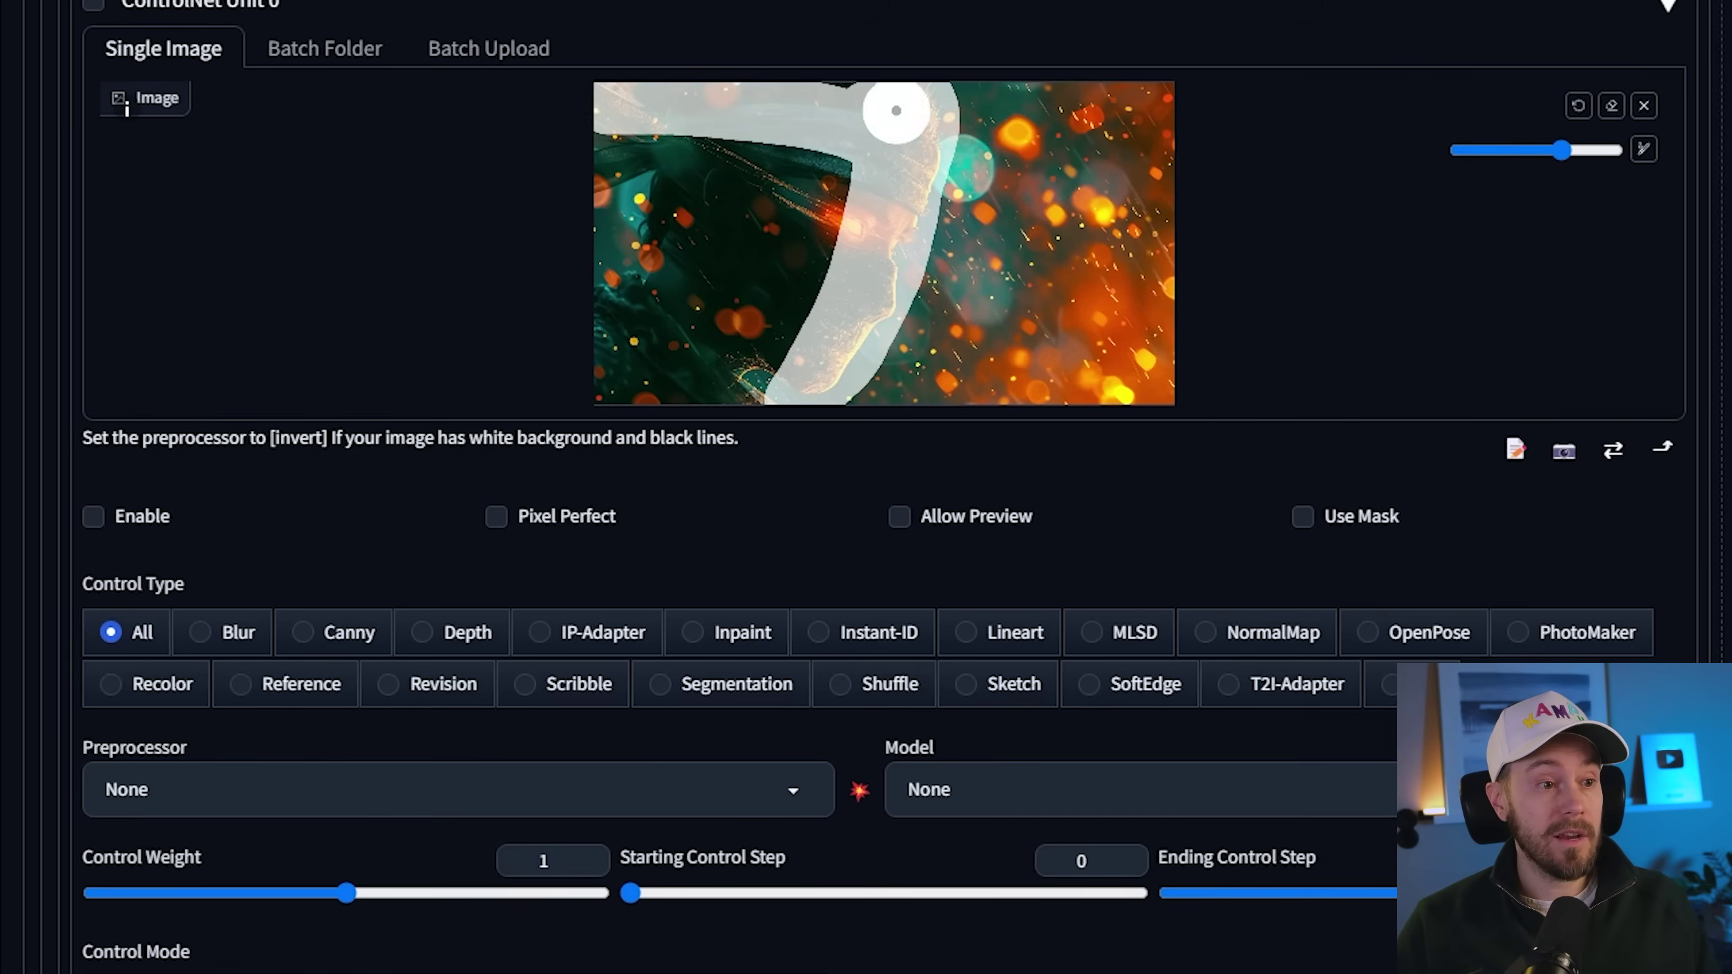
mouse_move(896, 110)
mouse_down()
mouse_move(654, 353)
mouse_move(801, 337)
mouse_move(773, 216)
mouse_move(700, 181)
mouse_up()
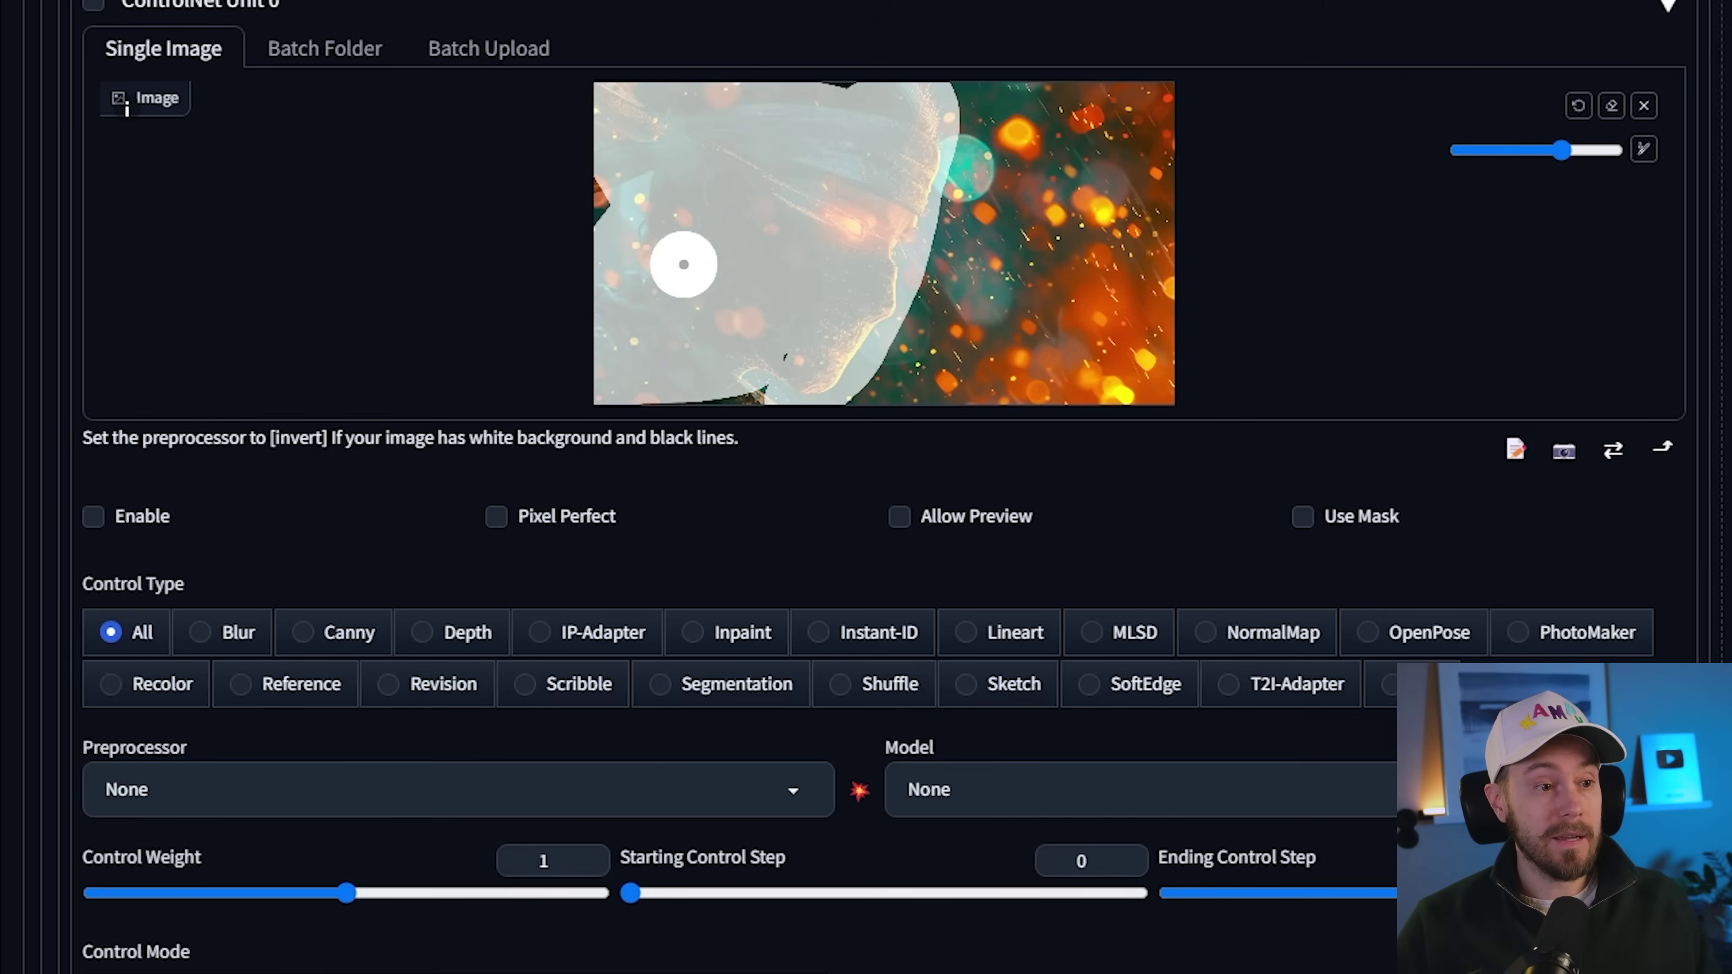
mouse_move(684, 264)
mouse_down()
mouse_move(825, 384)
mouse_move(715, 396)
mouse_up()
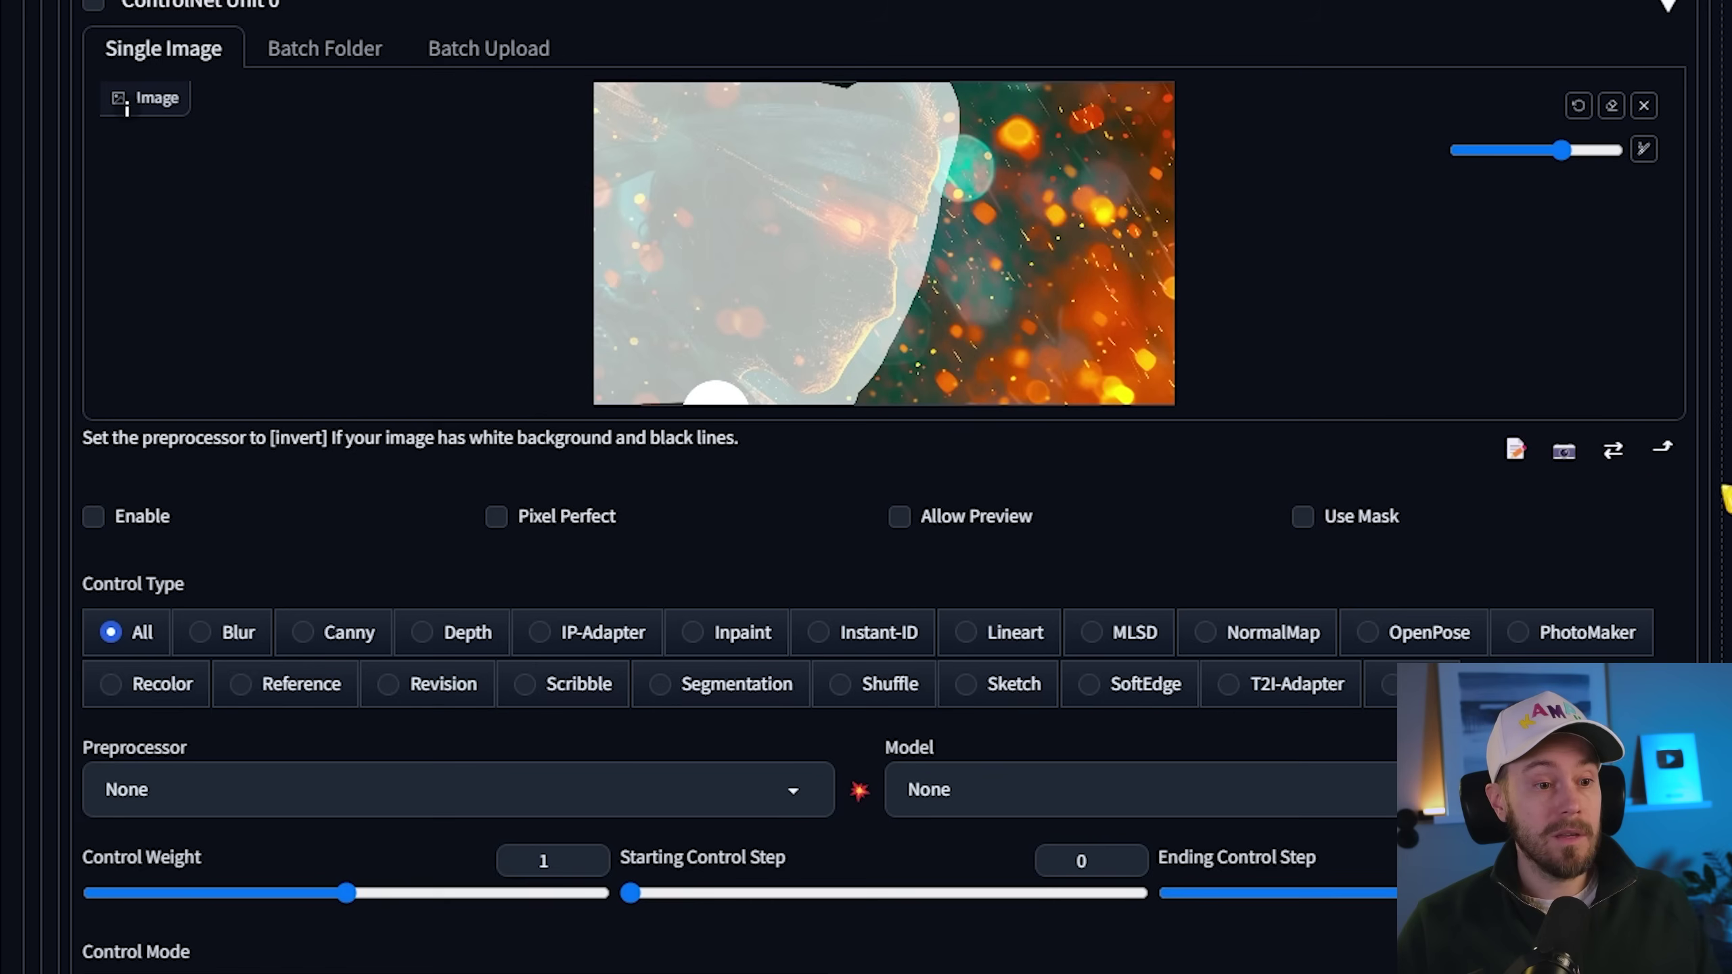
Enable Use Mask, paint grey regions on the mask canvas, and set Width to 776.
click(1304, 517)
click(1552, 150)
mouse_move(1276, 251)
mouse_down()
mouse_move(1371, 126)
mouse_move(1408, 115)
mouse_up()
scroll(1581, 278, up, 8)
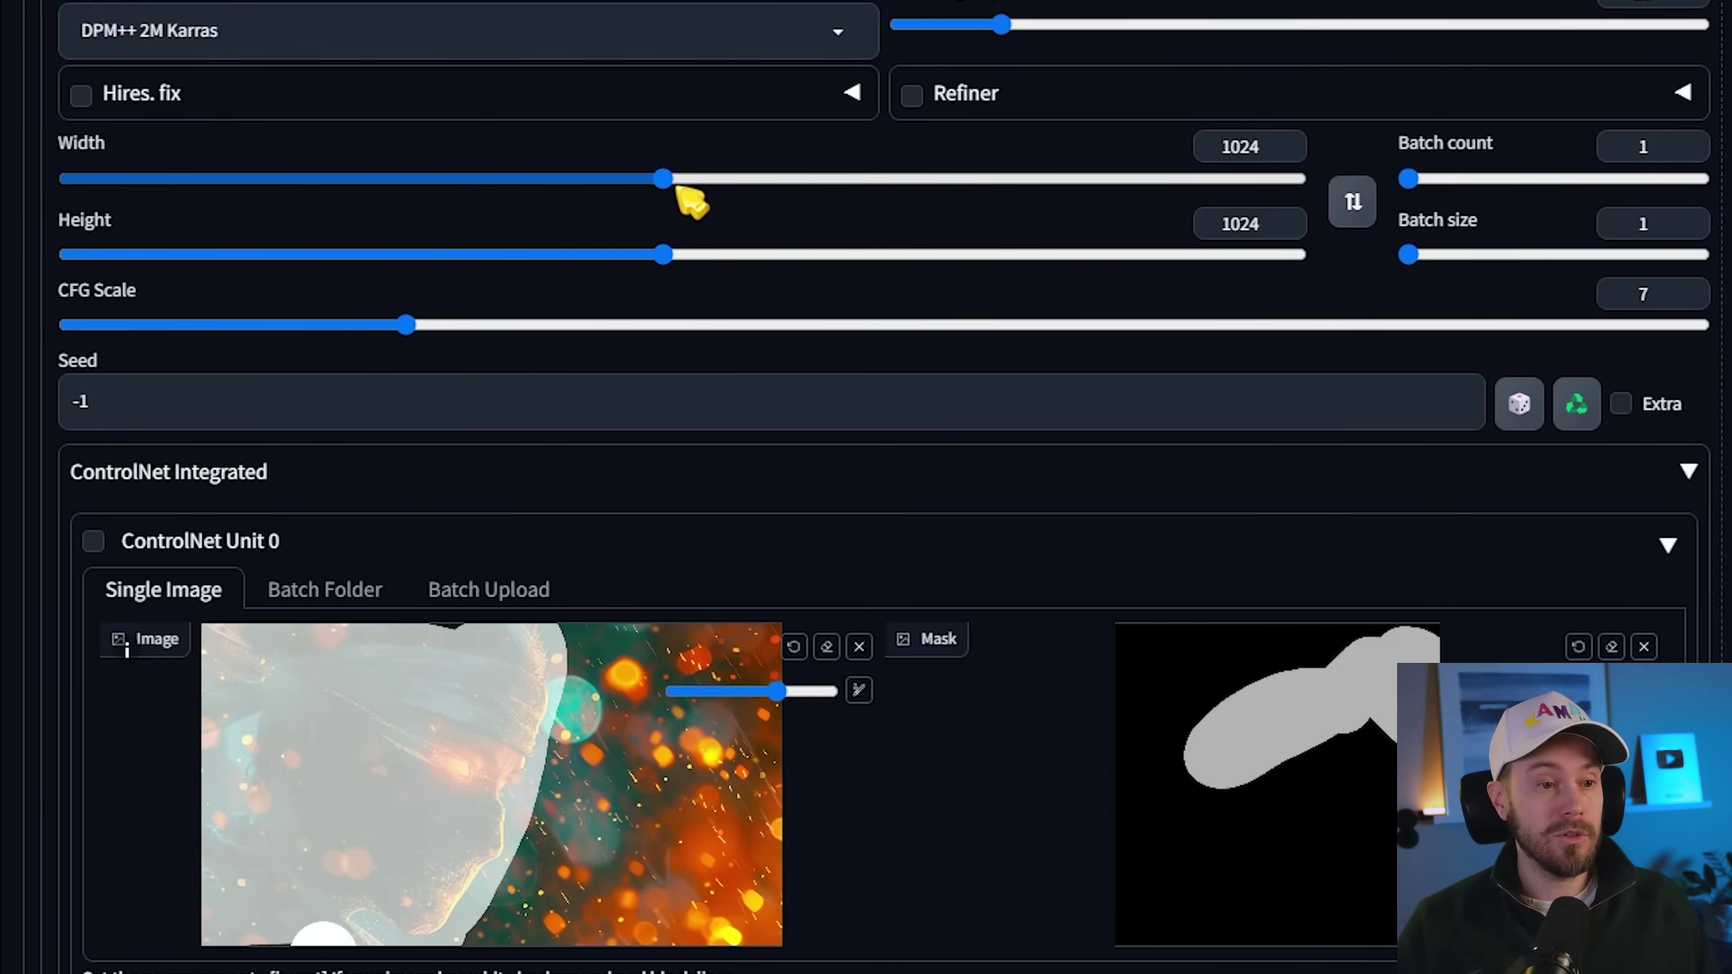
drag(663, 178, 532, 215)
scroll(1425, 641, down, 4)
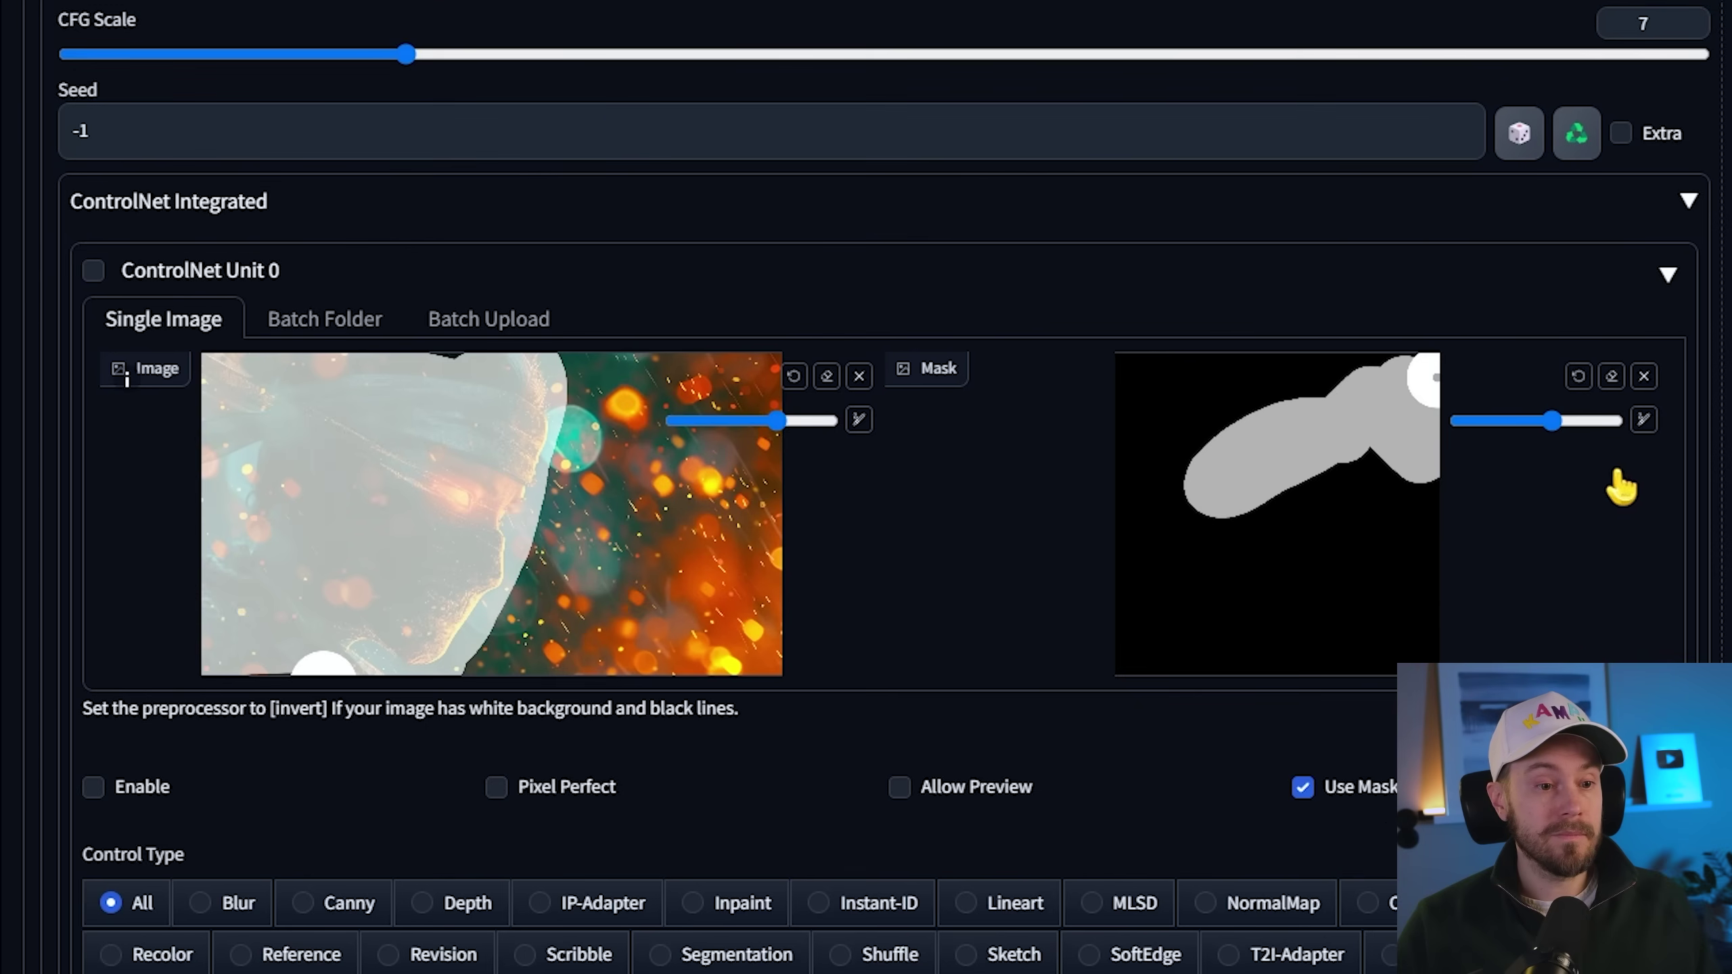
click(1304, 788)
click(1304, 788)
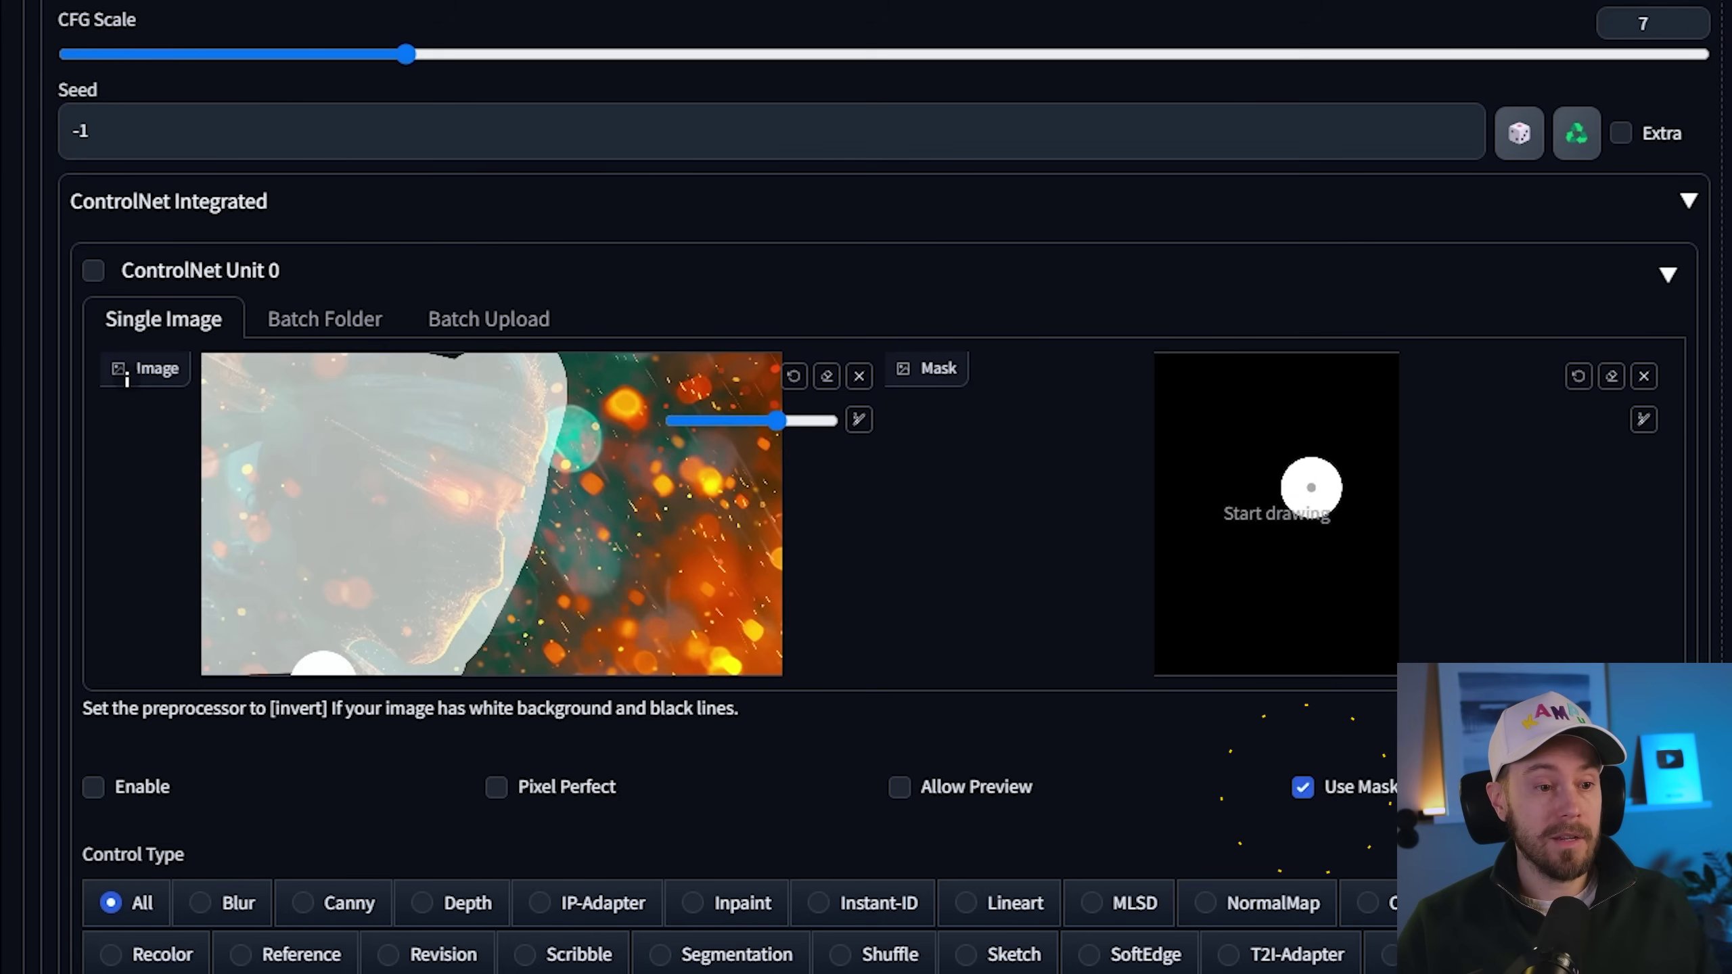
mouse_move(1310, 484)
mouse_down()
mouse_move(1229, 469)
mouse_move(1228, 436)
mouse_up()
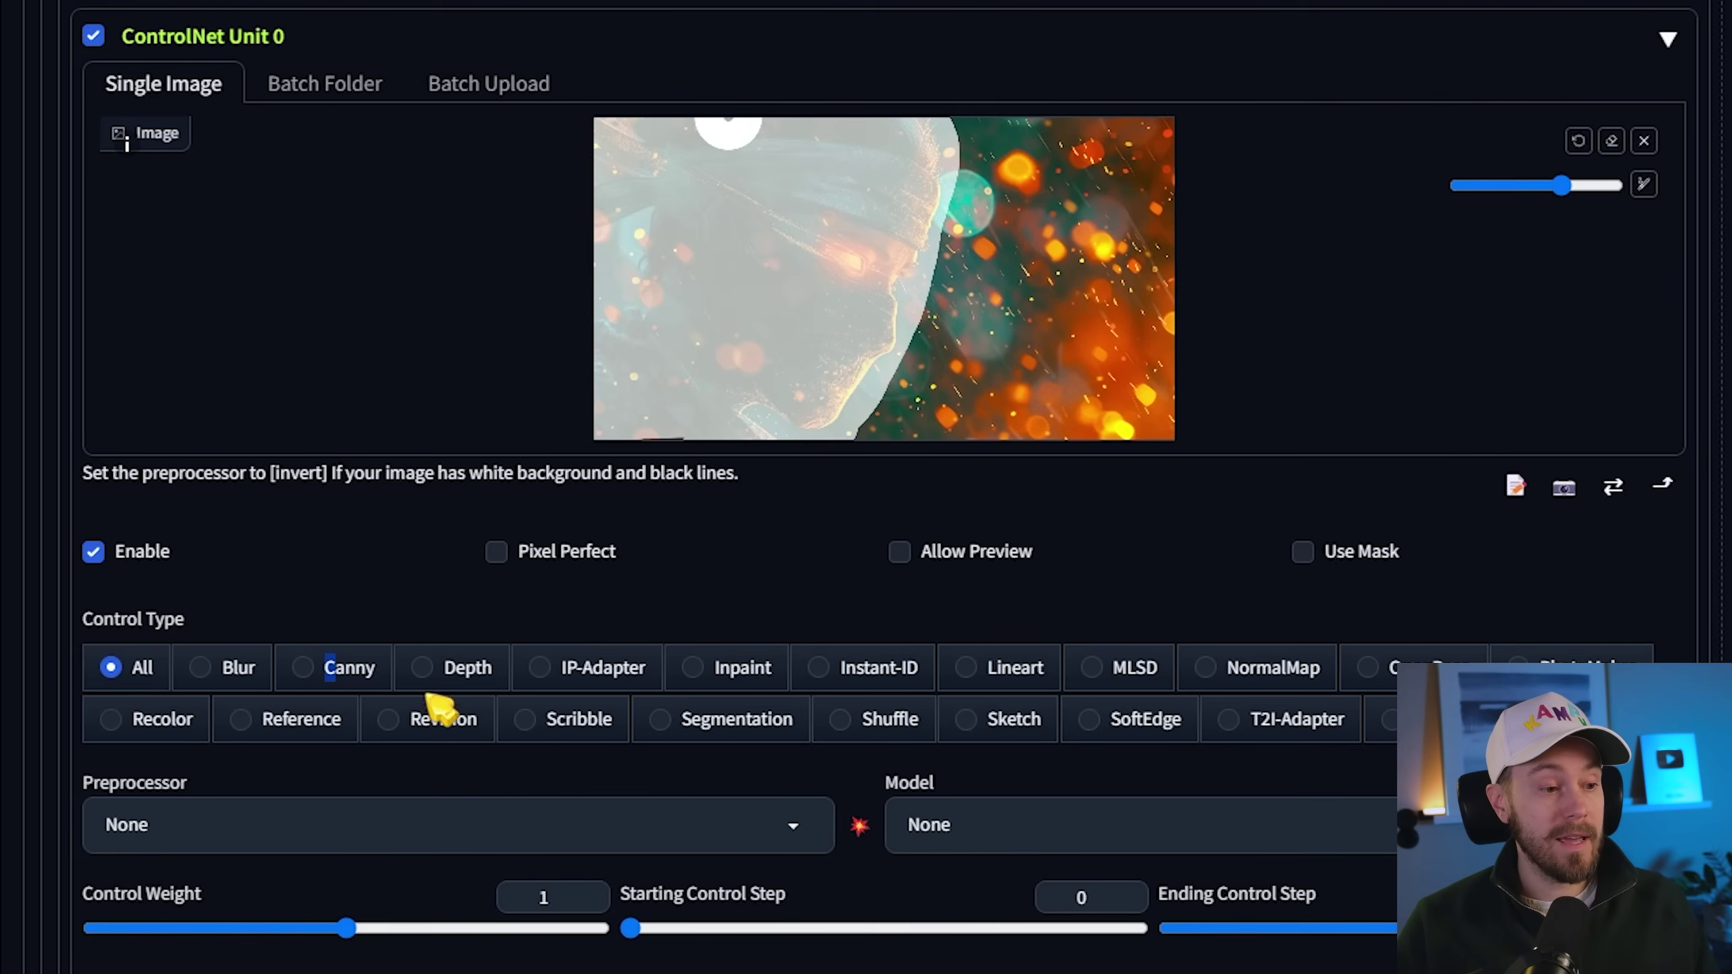
Use Canny control on Unit 0, preview its edge map, and set the size to 1000×560.
click(303, 669)
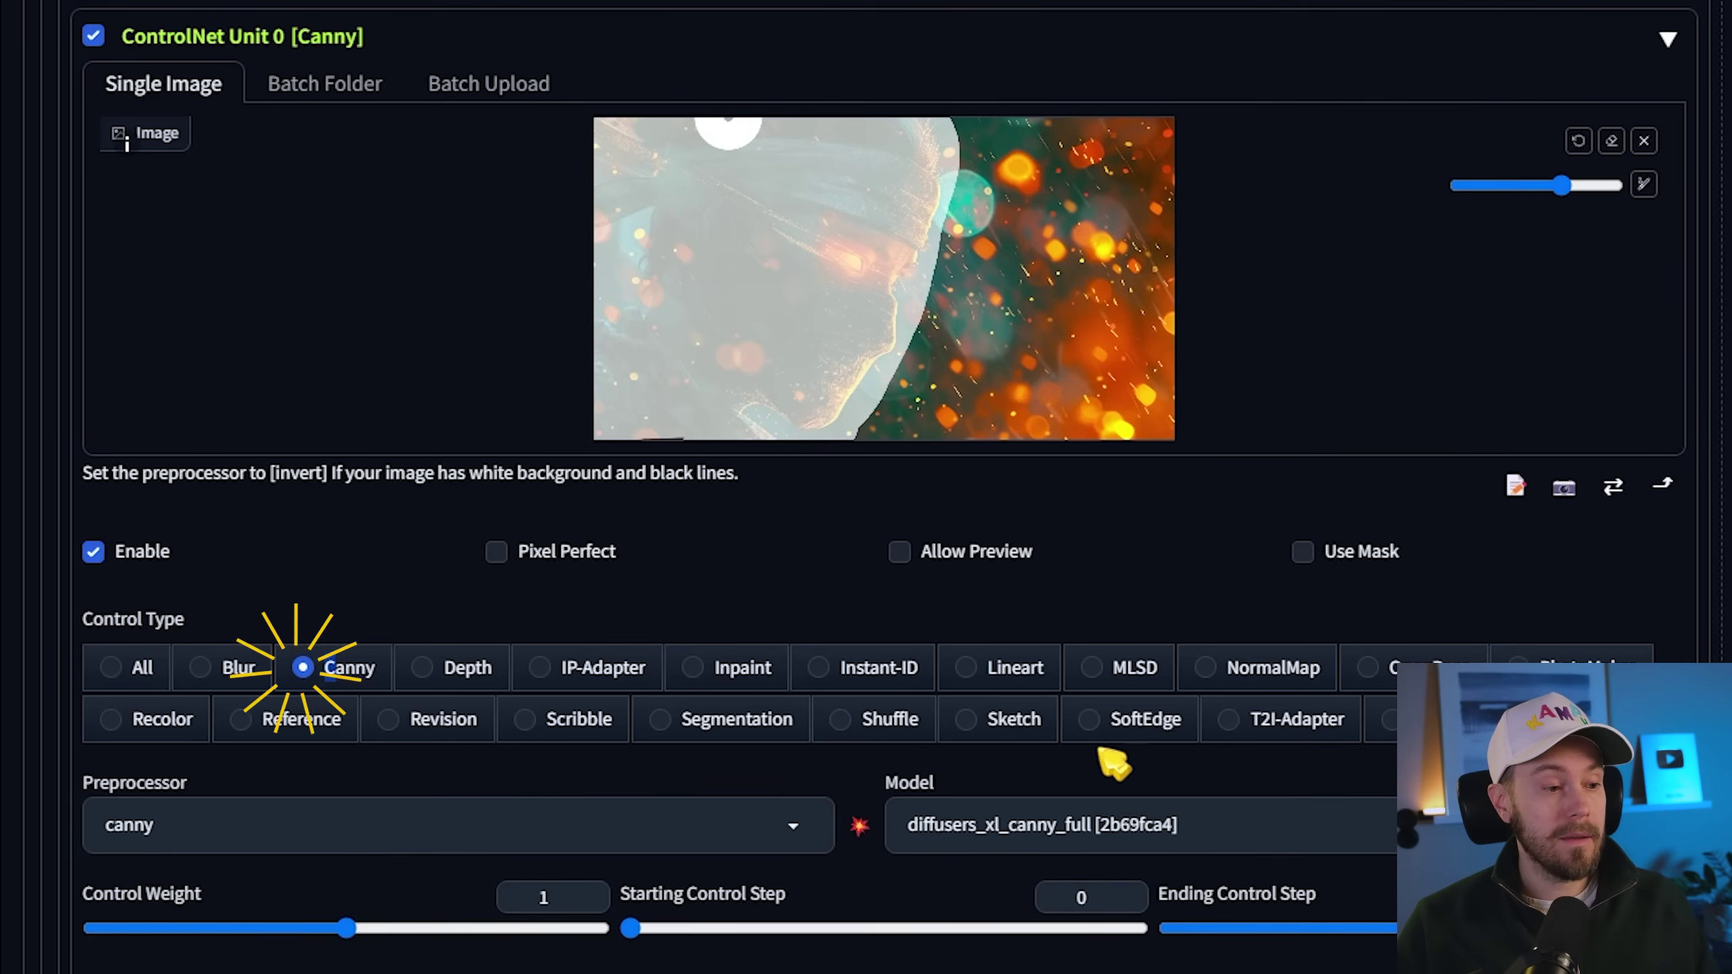
click(860, 828)
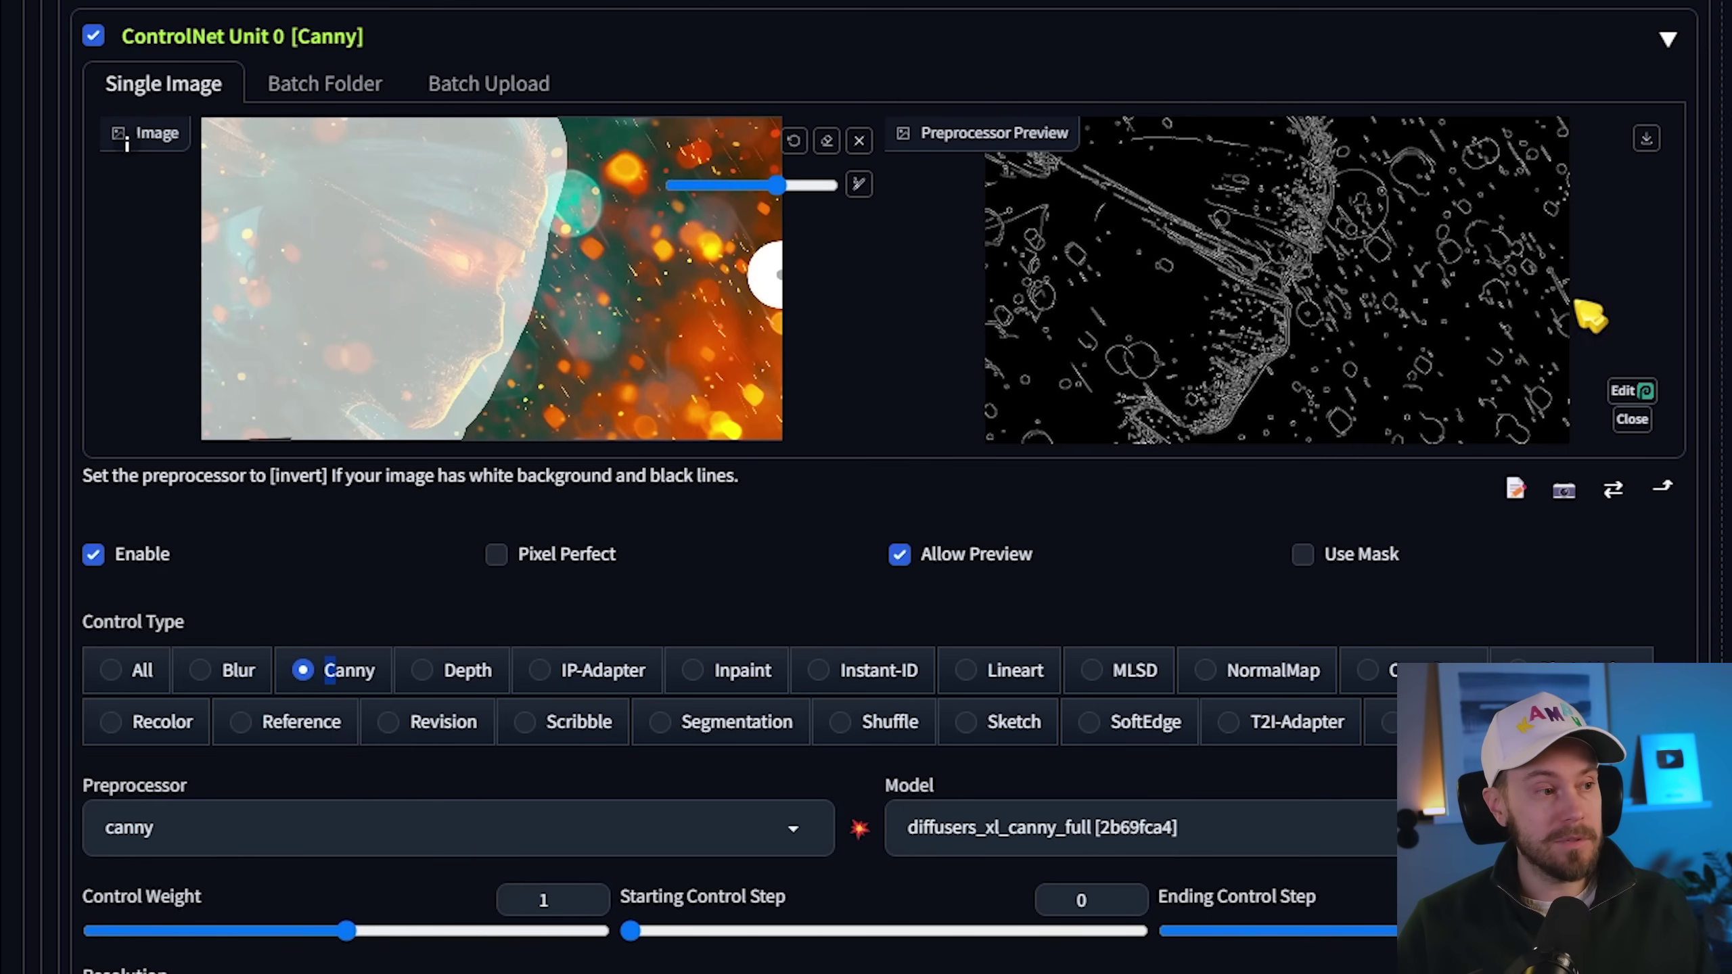
scroll(1525, 351, up, 5)
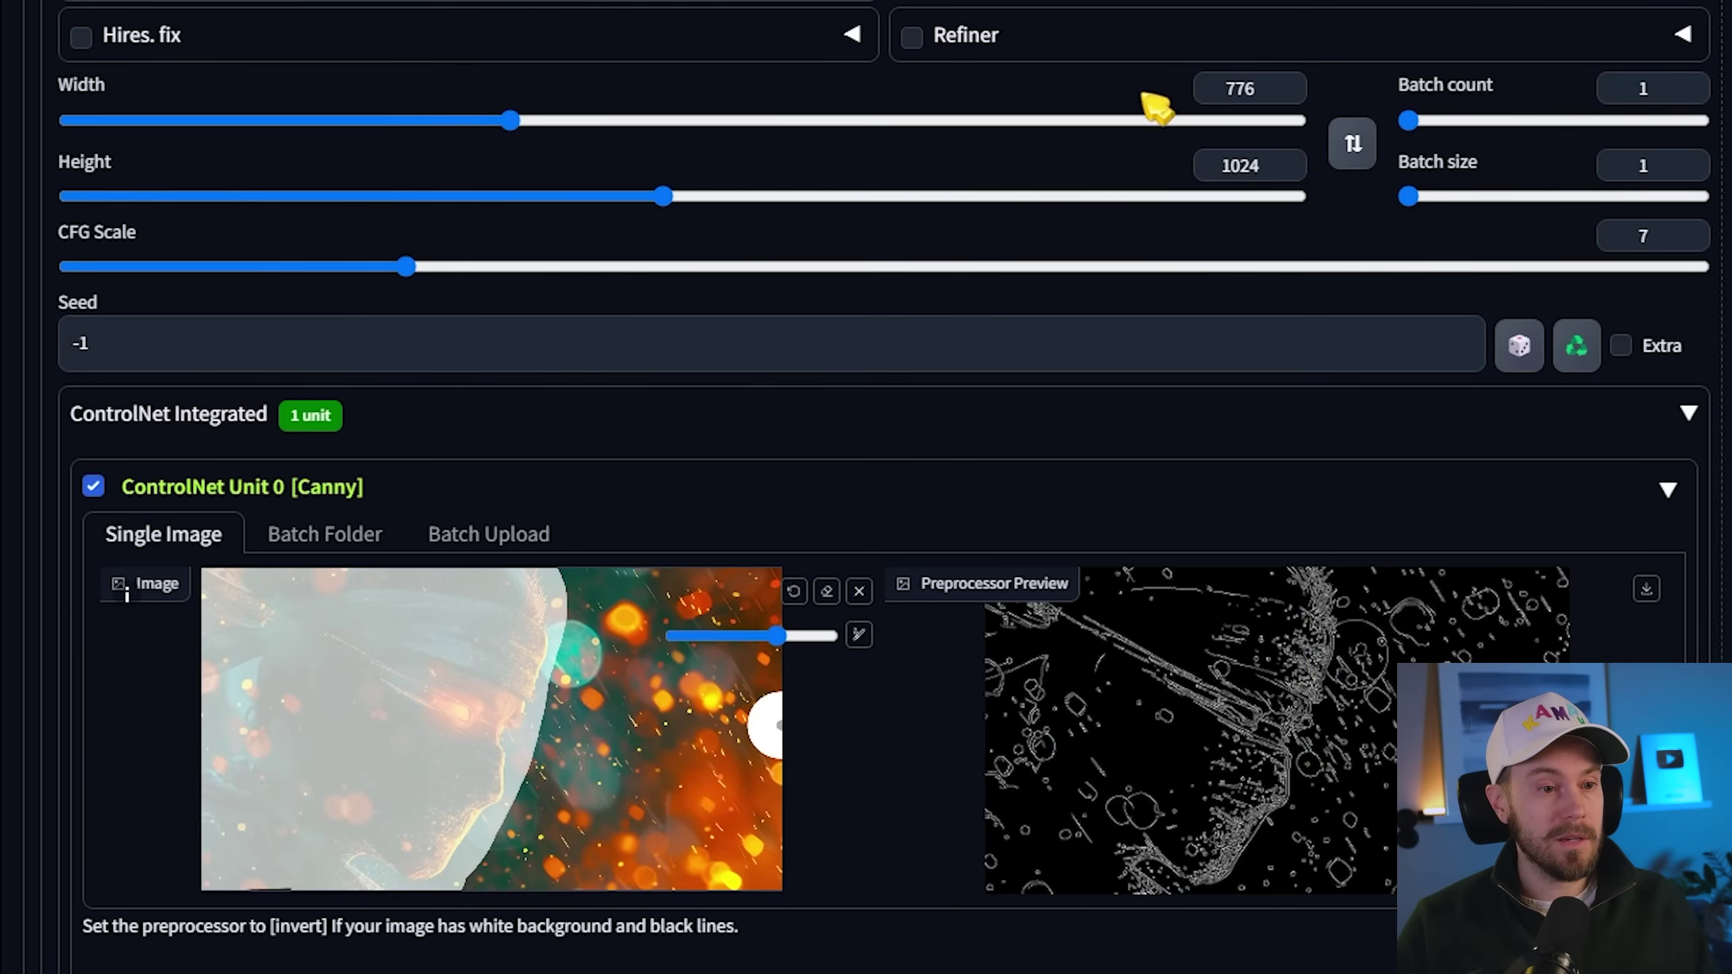
drag(553, 121, 648, 121)
drag(663, 196, 379, 197)
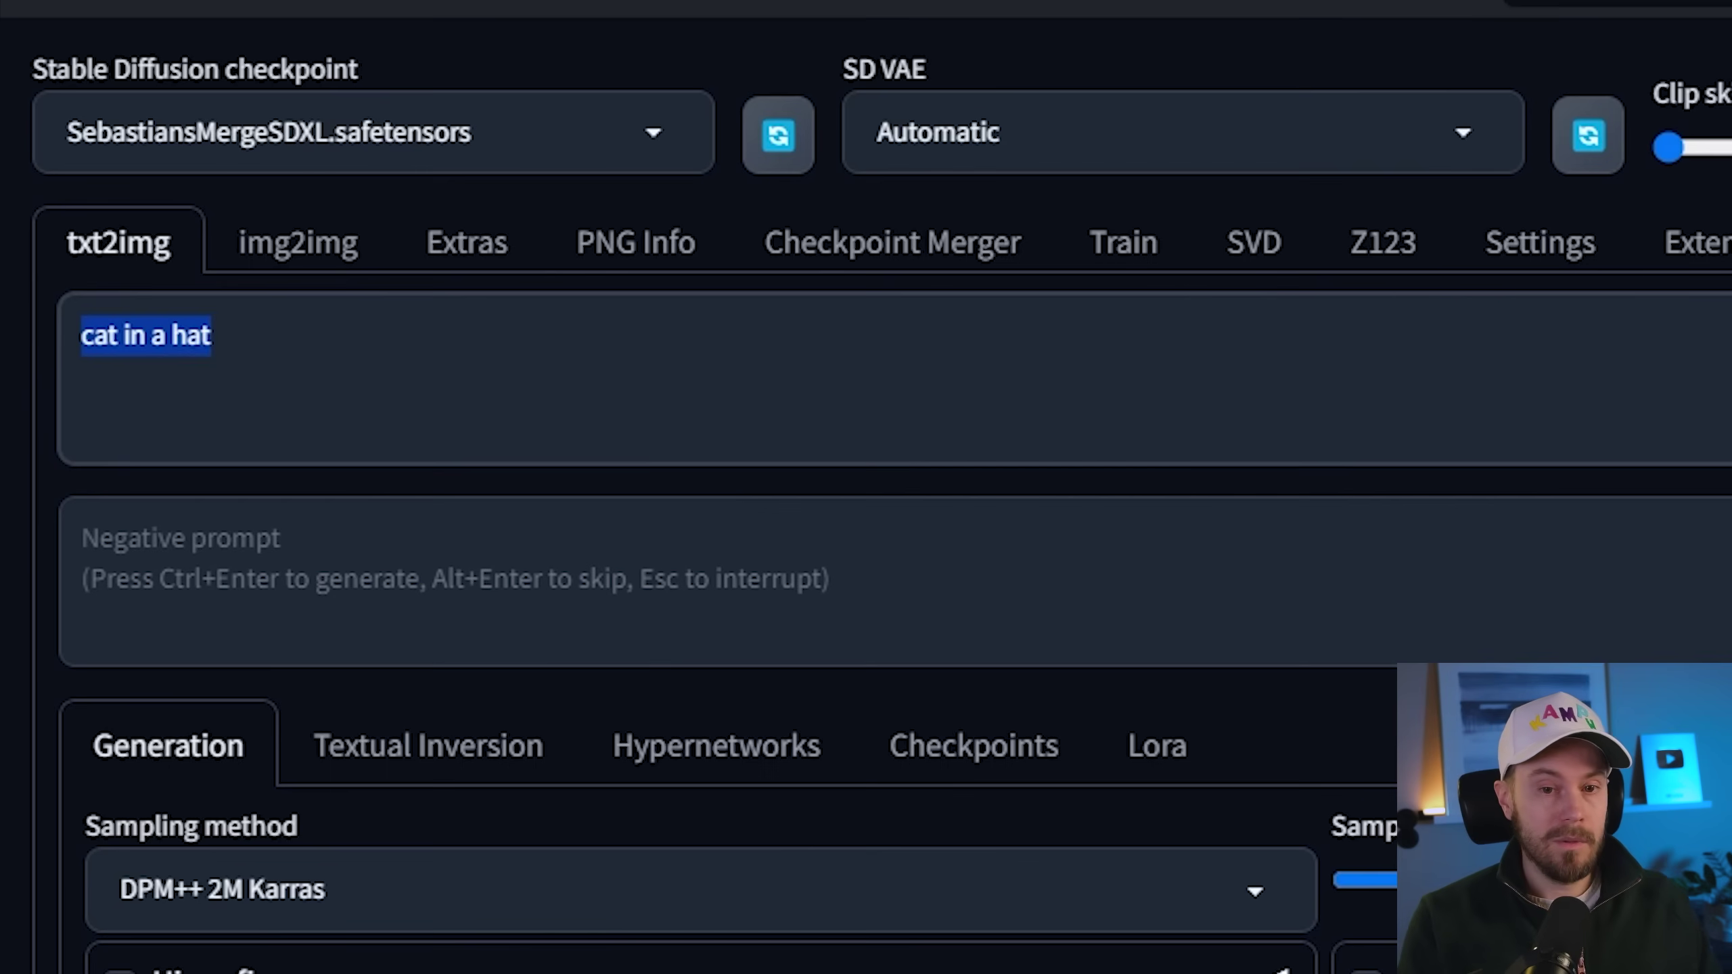
text(nin)
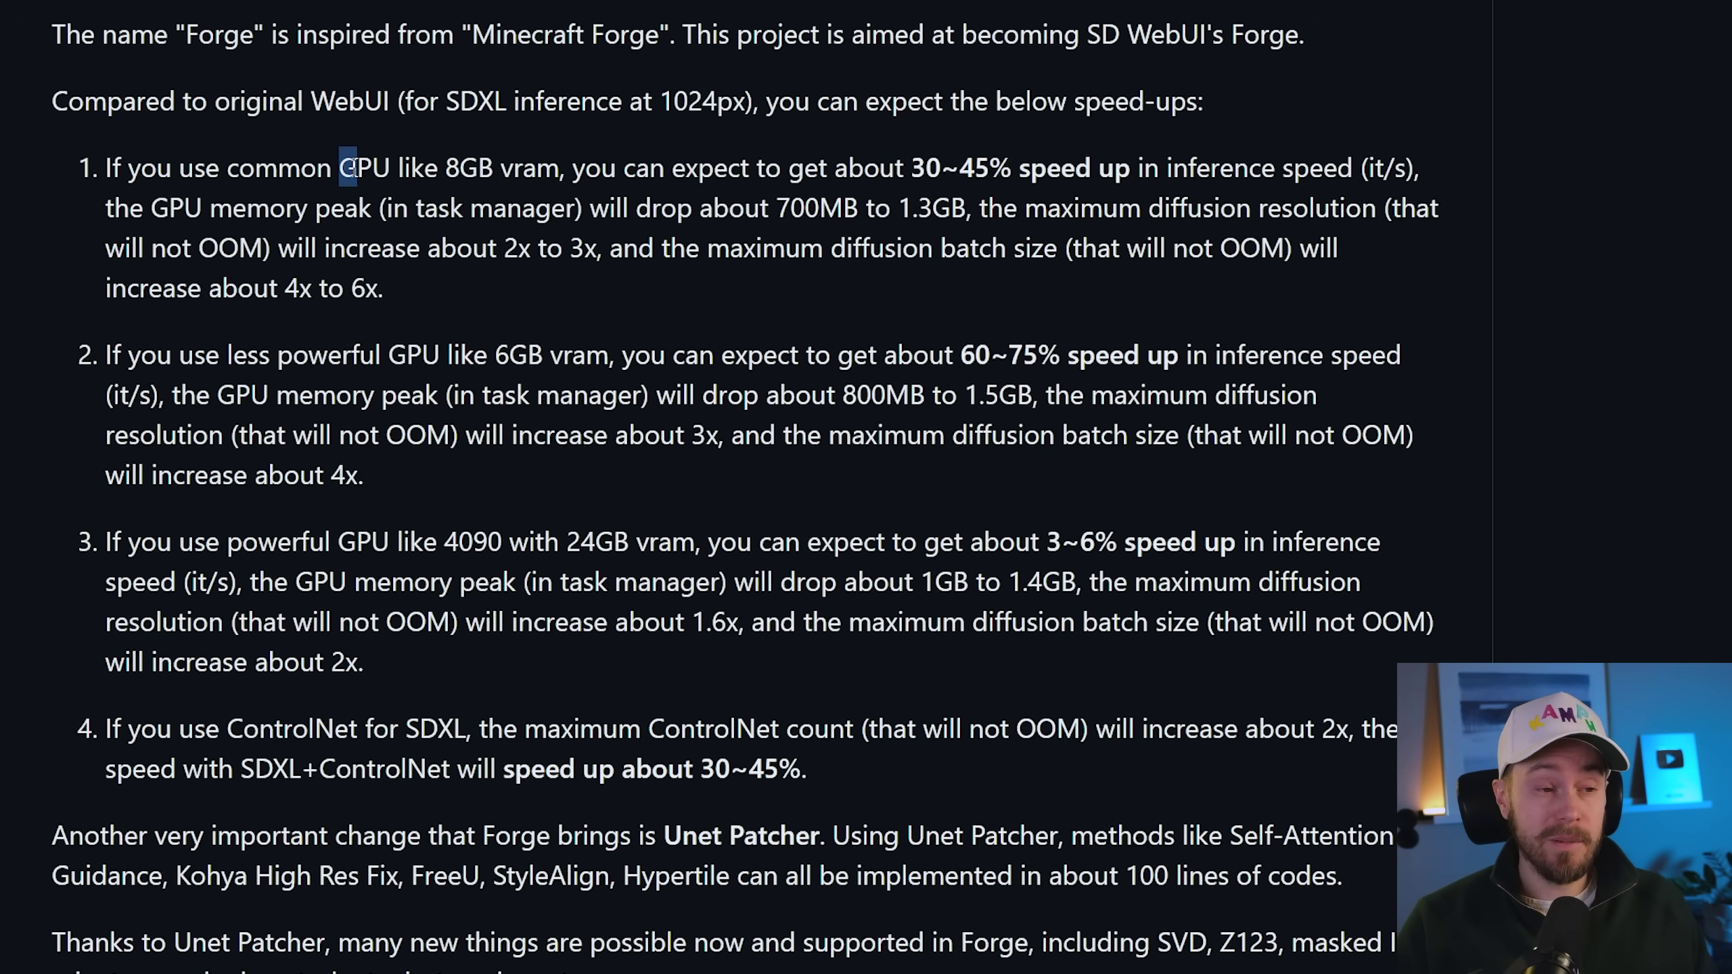
drag(349, 168, 1338, 175)
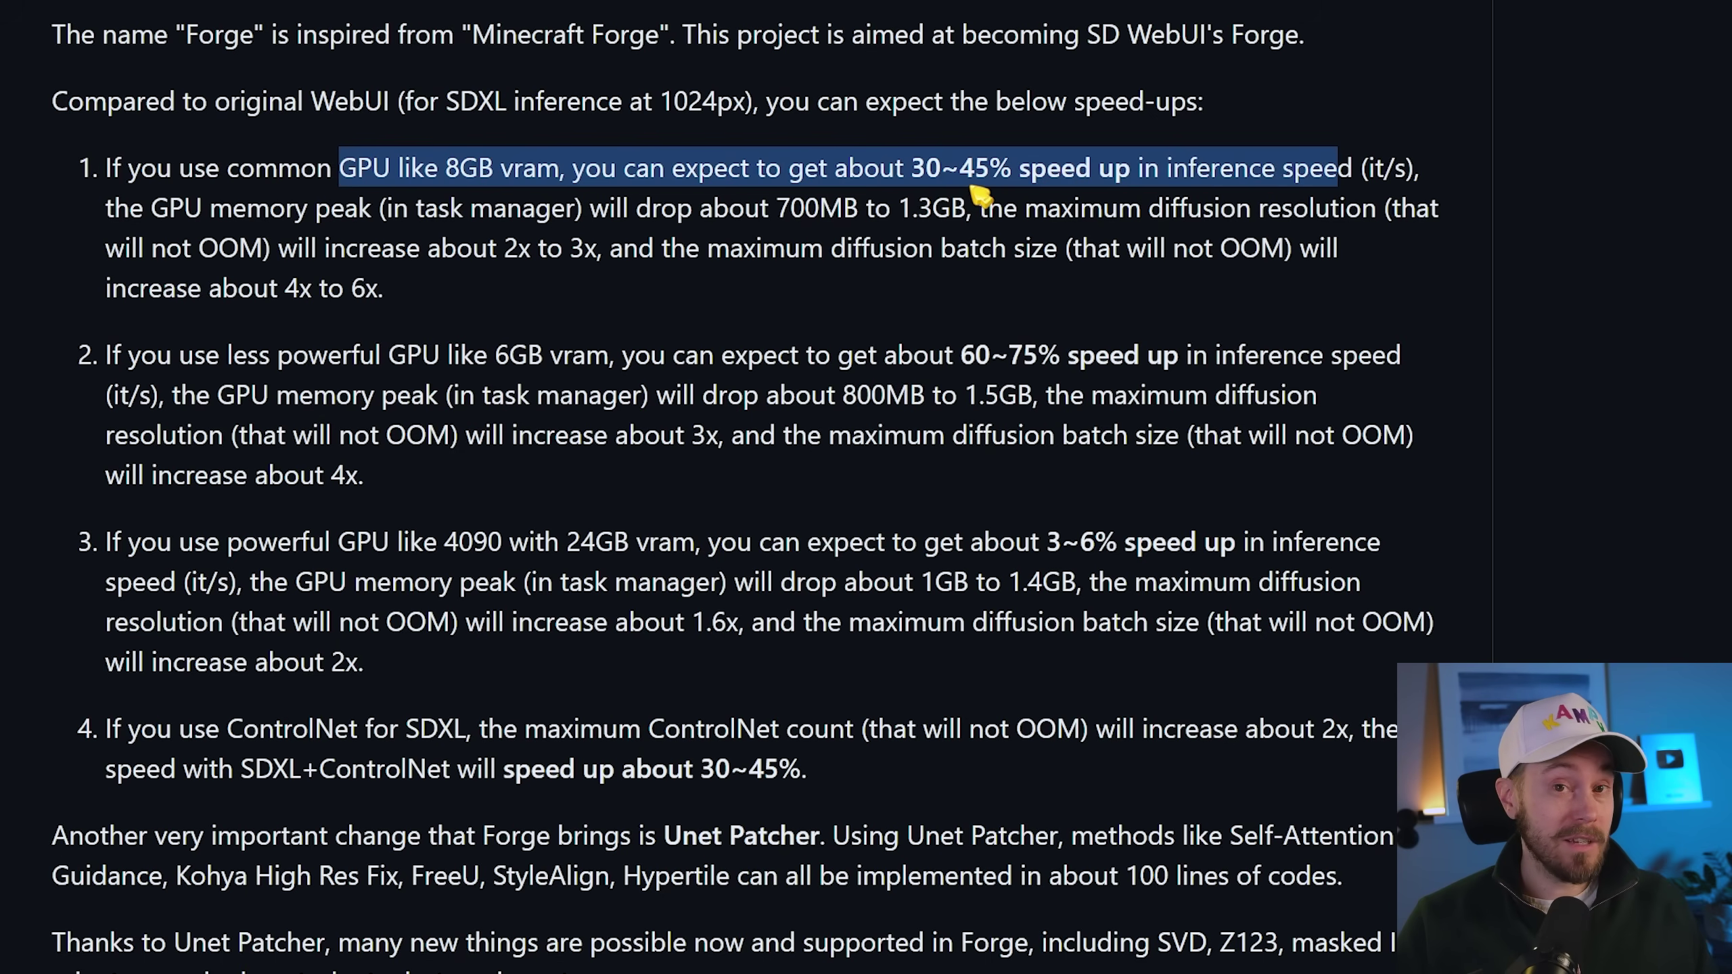
drag(233, 356, 1056, 364)
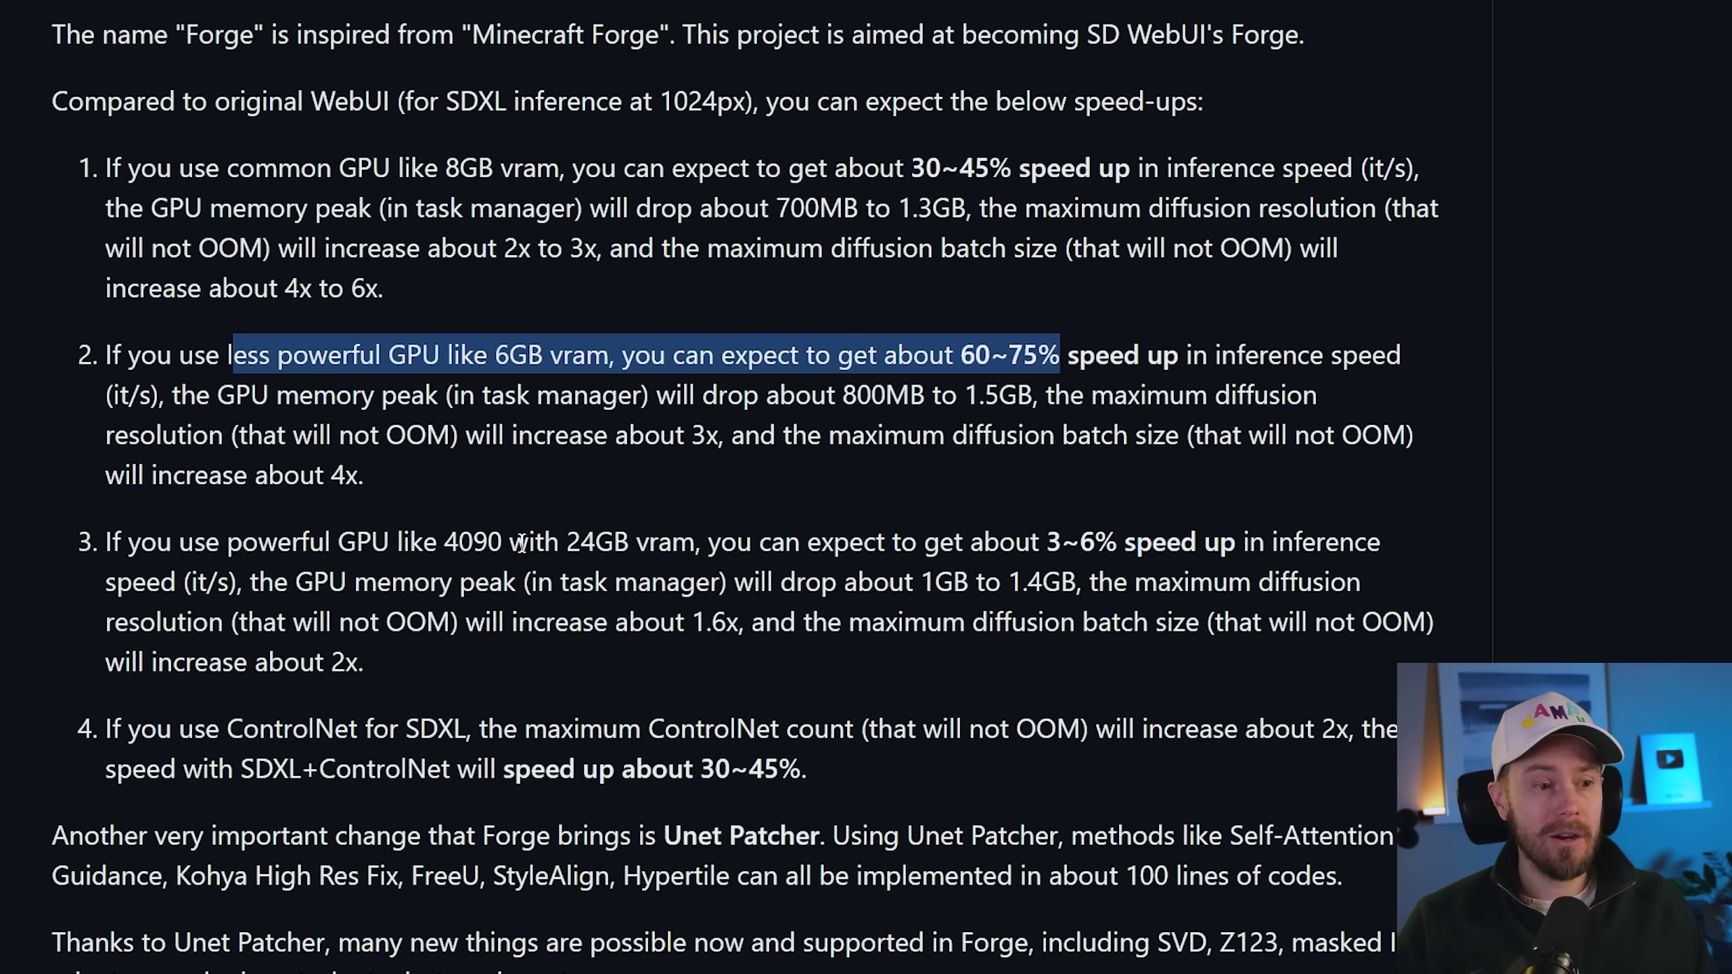
drag(510, 544, 437, 546)
click(929, 565)
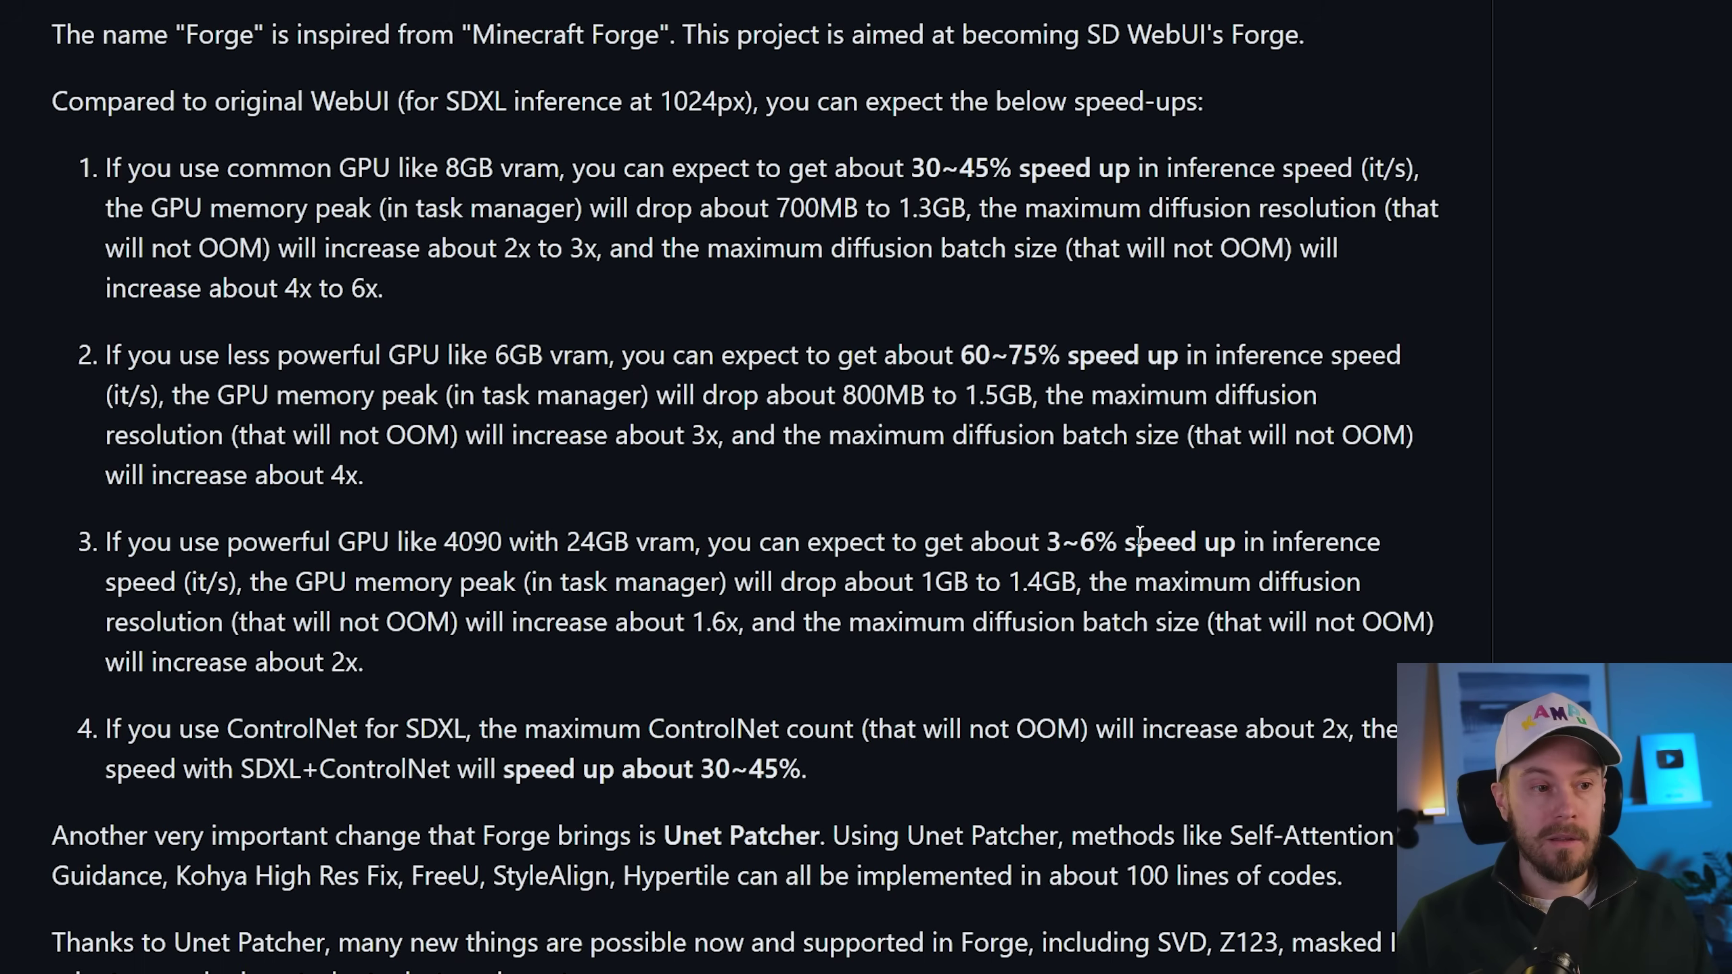
drag(549, 356, 489, 356)
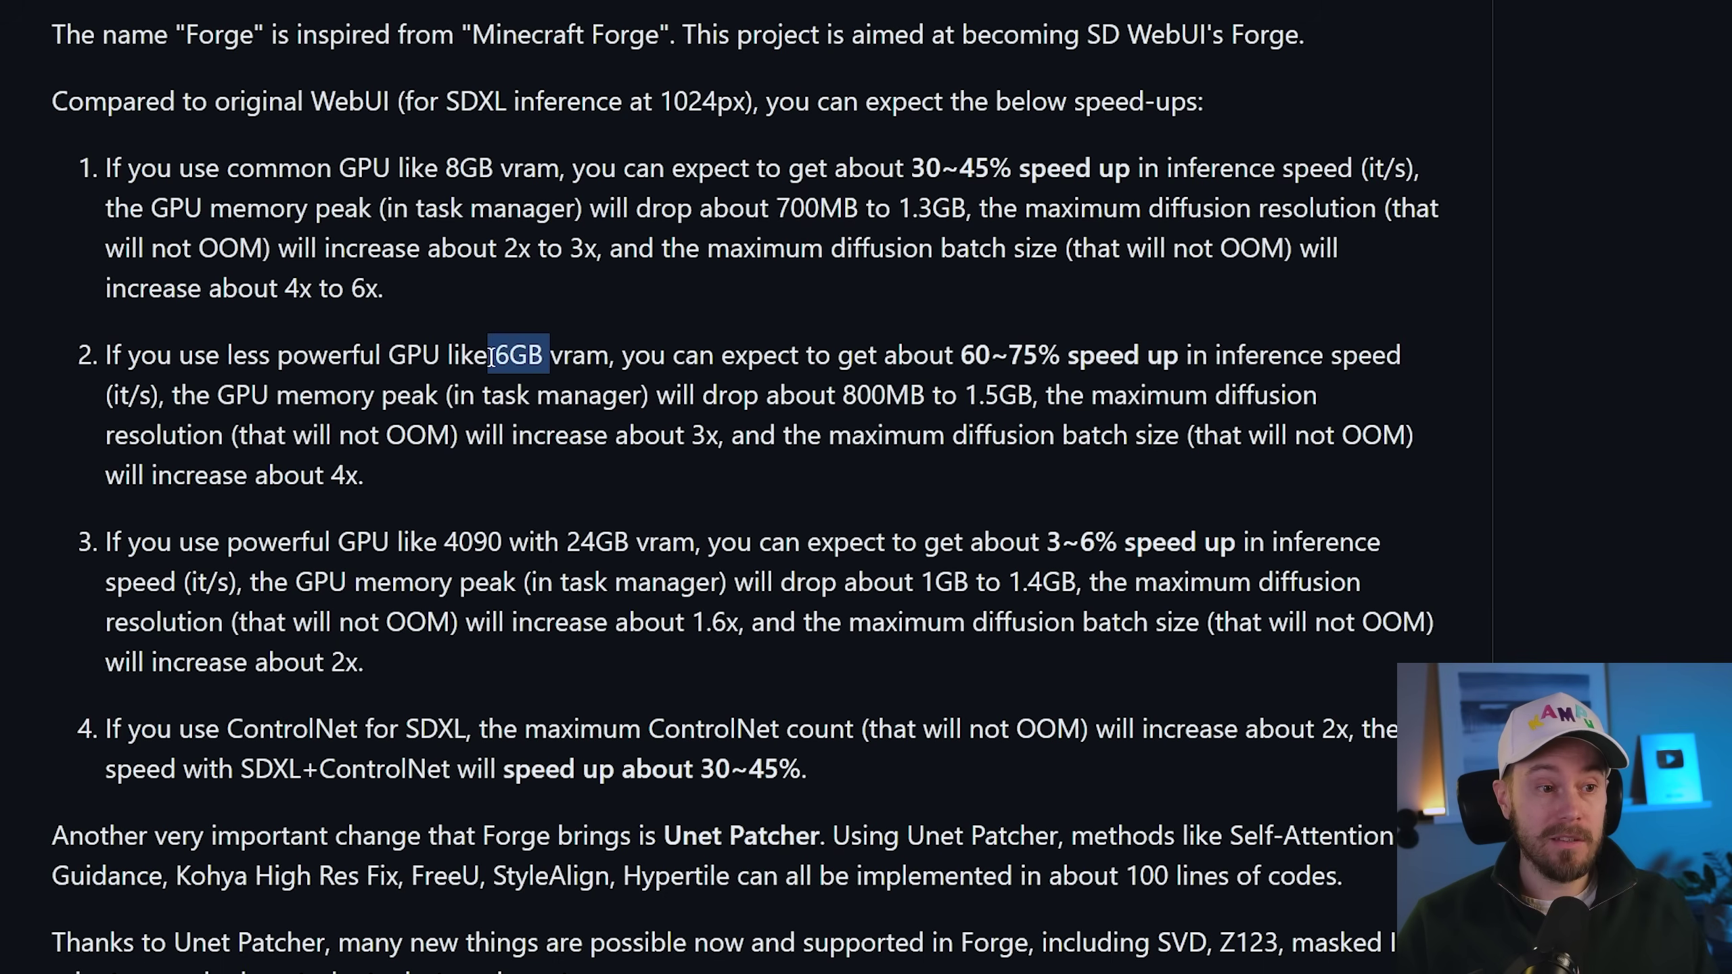
click(518, 360)
drag(1054, 361, 976, 355)
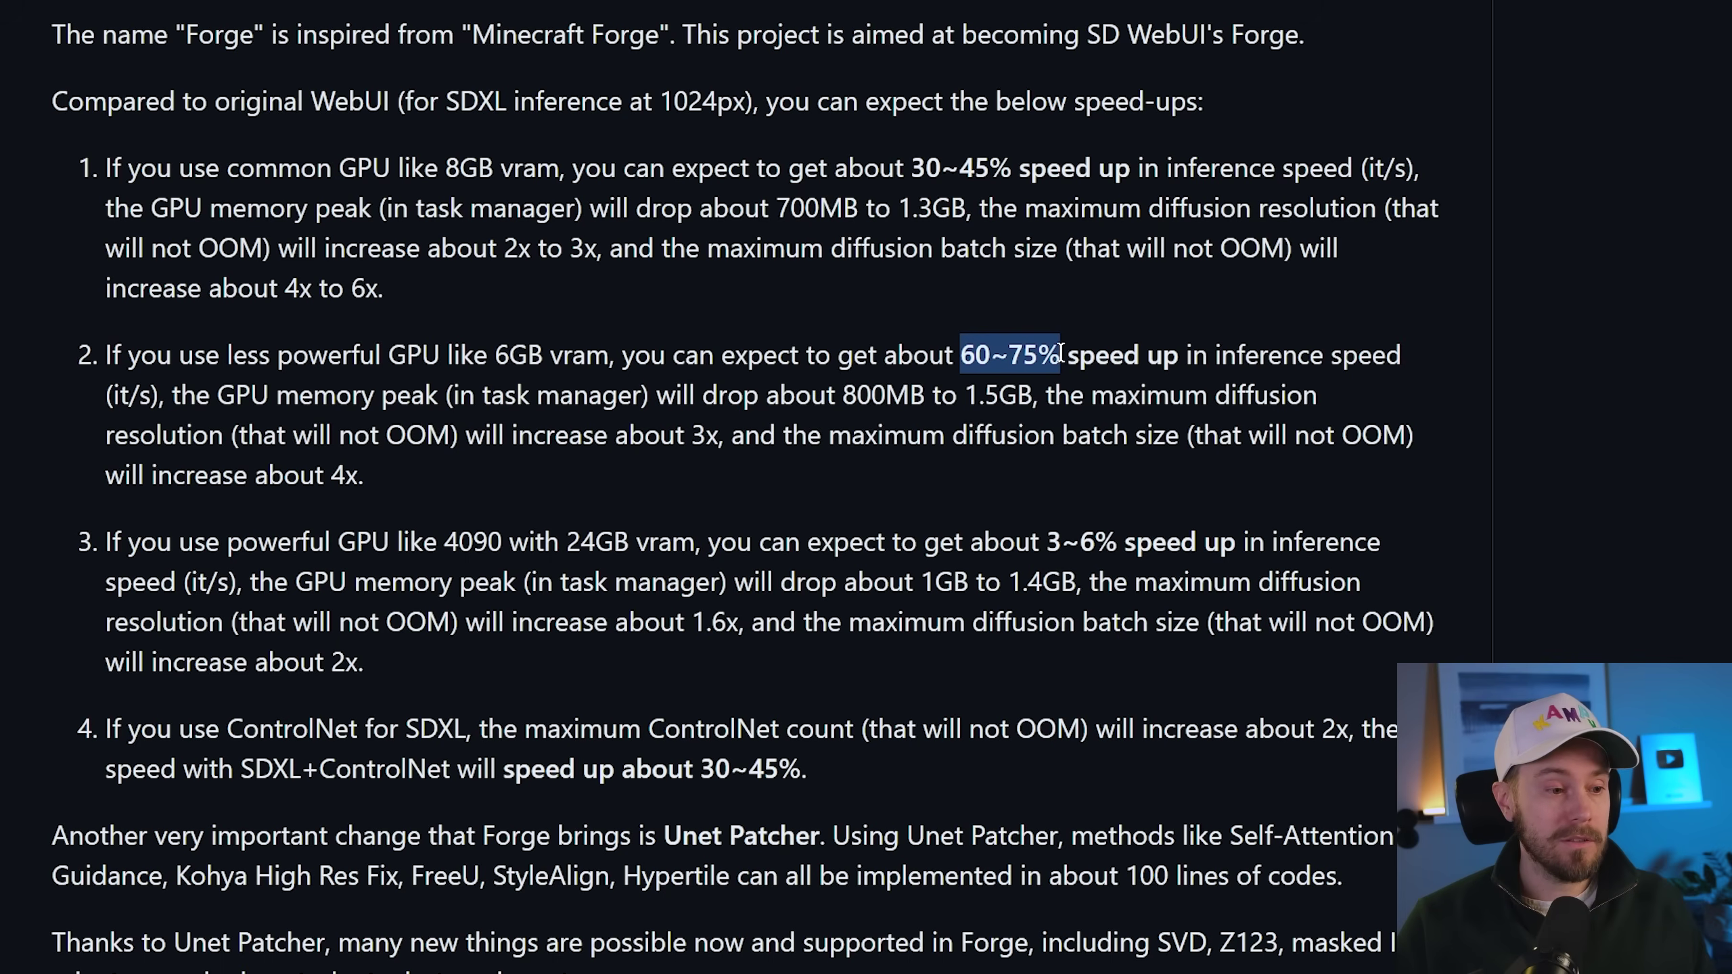
click(1054, 355)
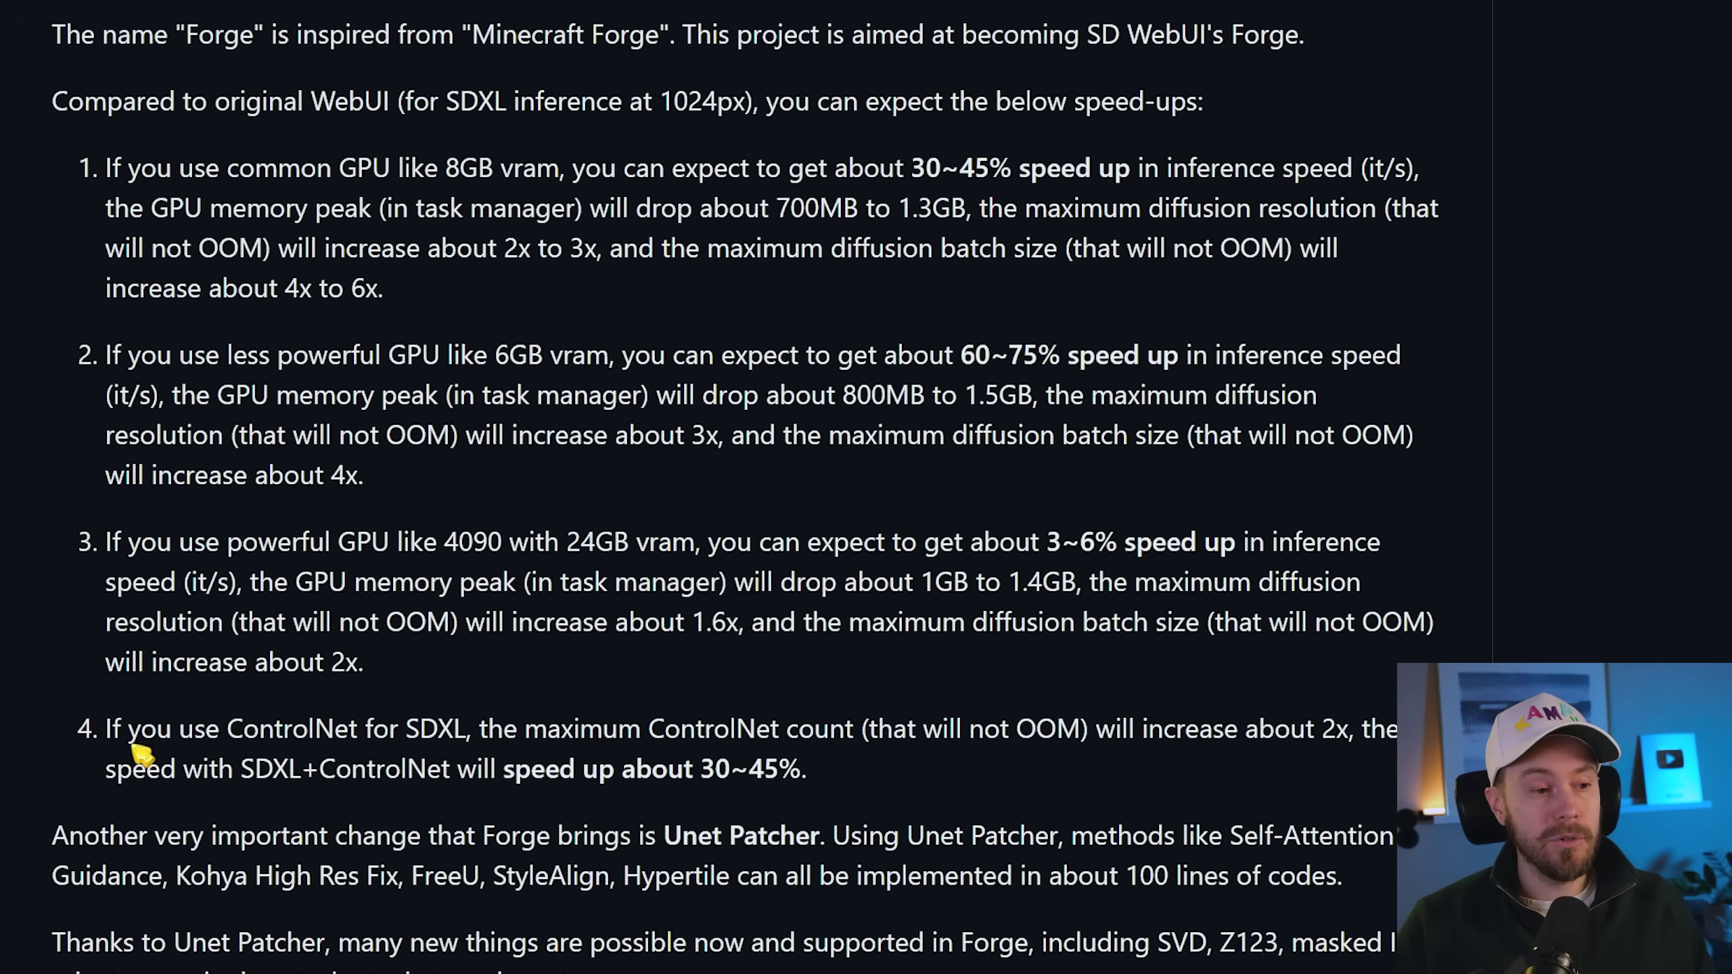
drag(128, 730, 1304, 734)
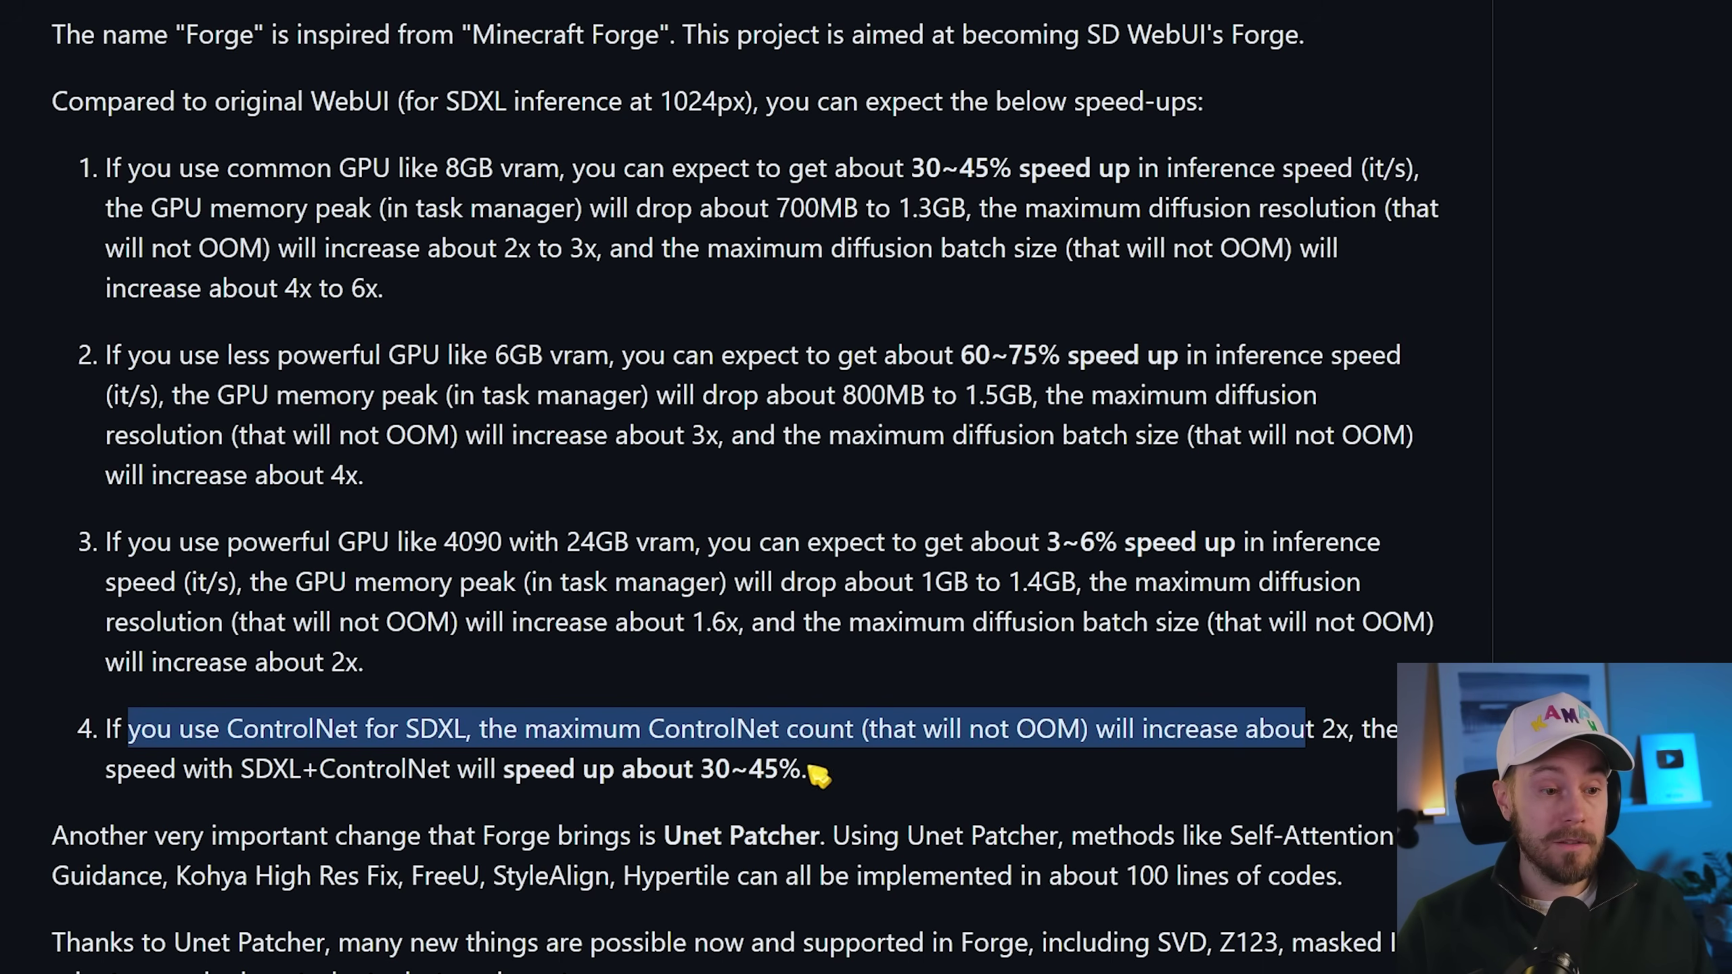
click(893, 773)
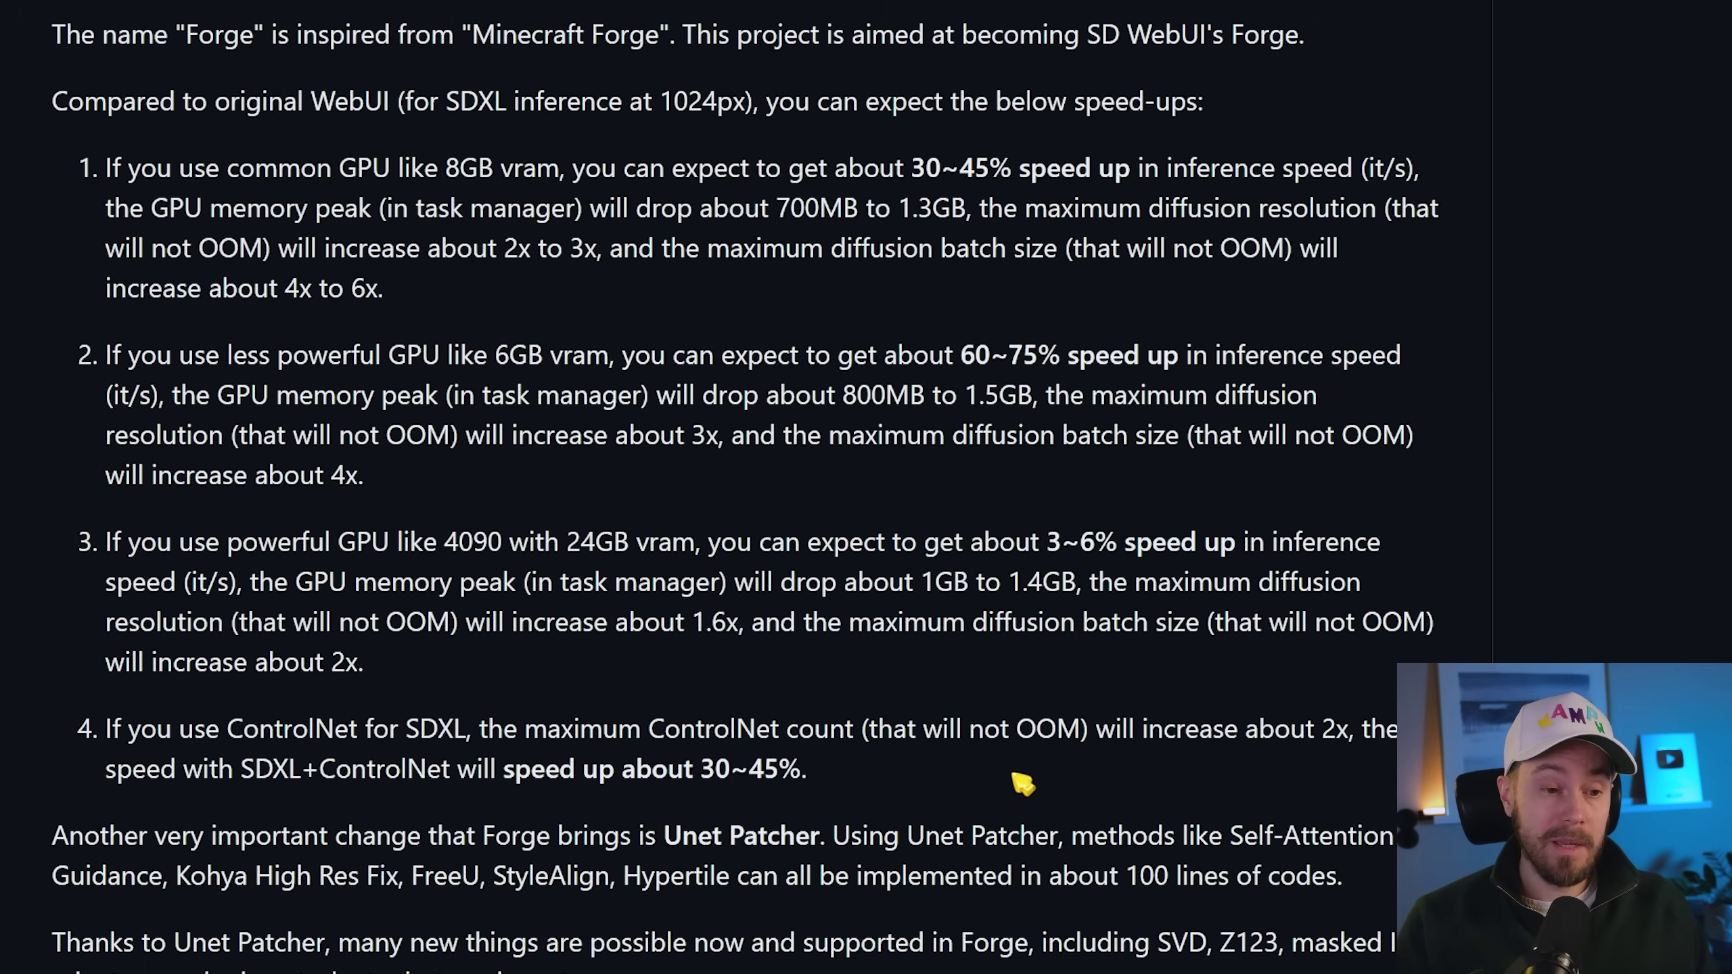
middle_click(1137, 449)
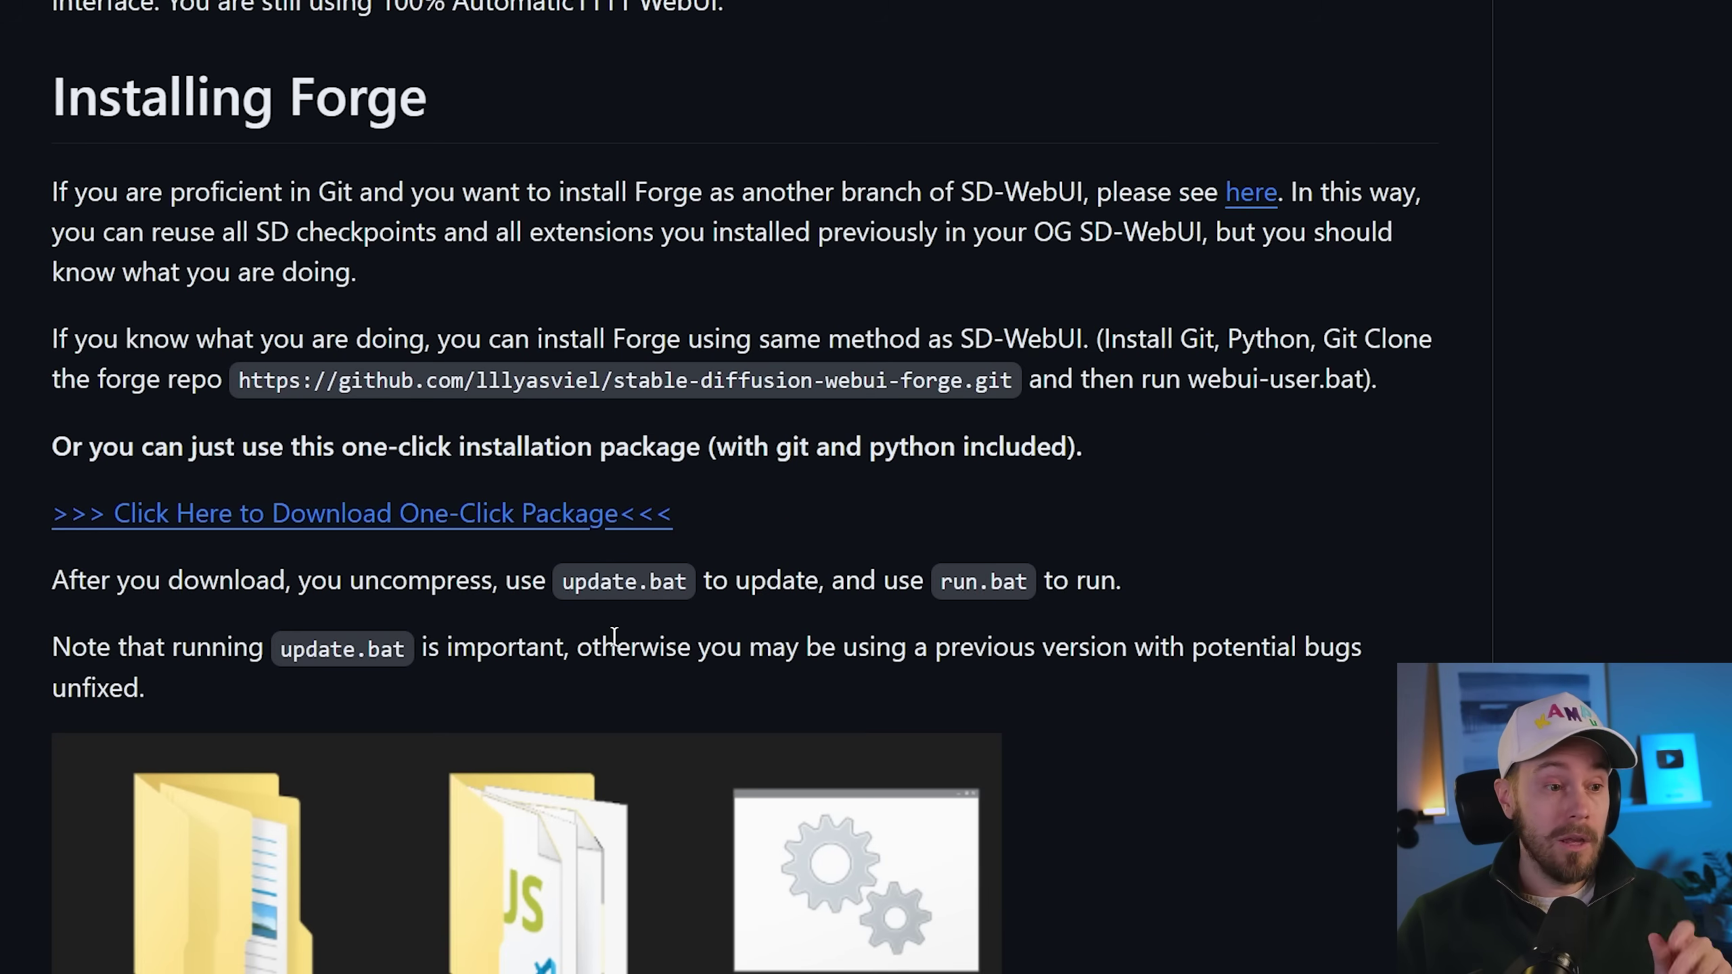
Download the Forge one-click package from the Installing Forge section's link.
drag(703, 524, 33, 525)
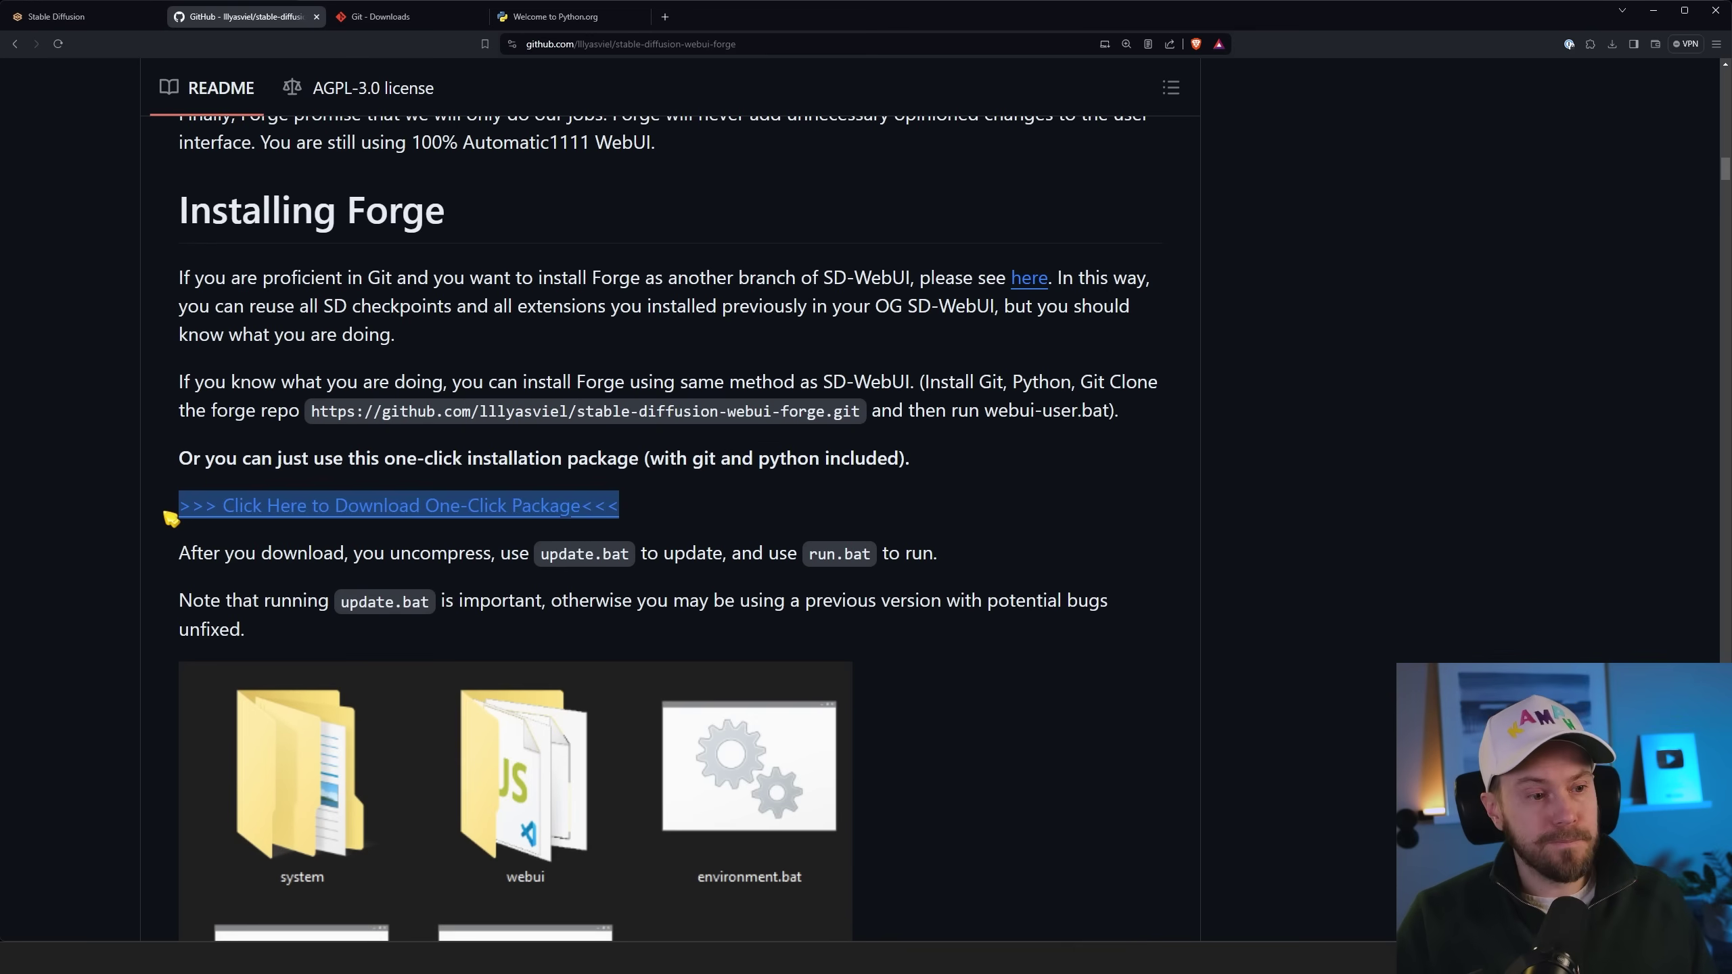
click(462, 511)
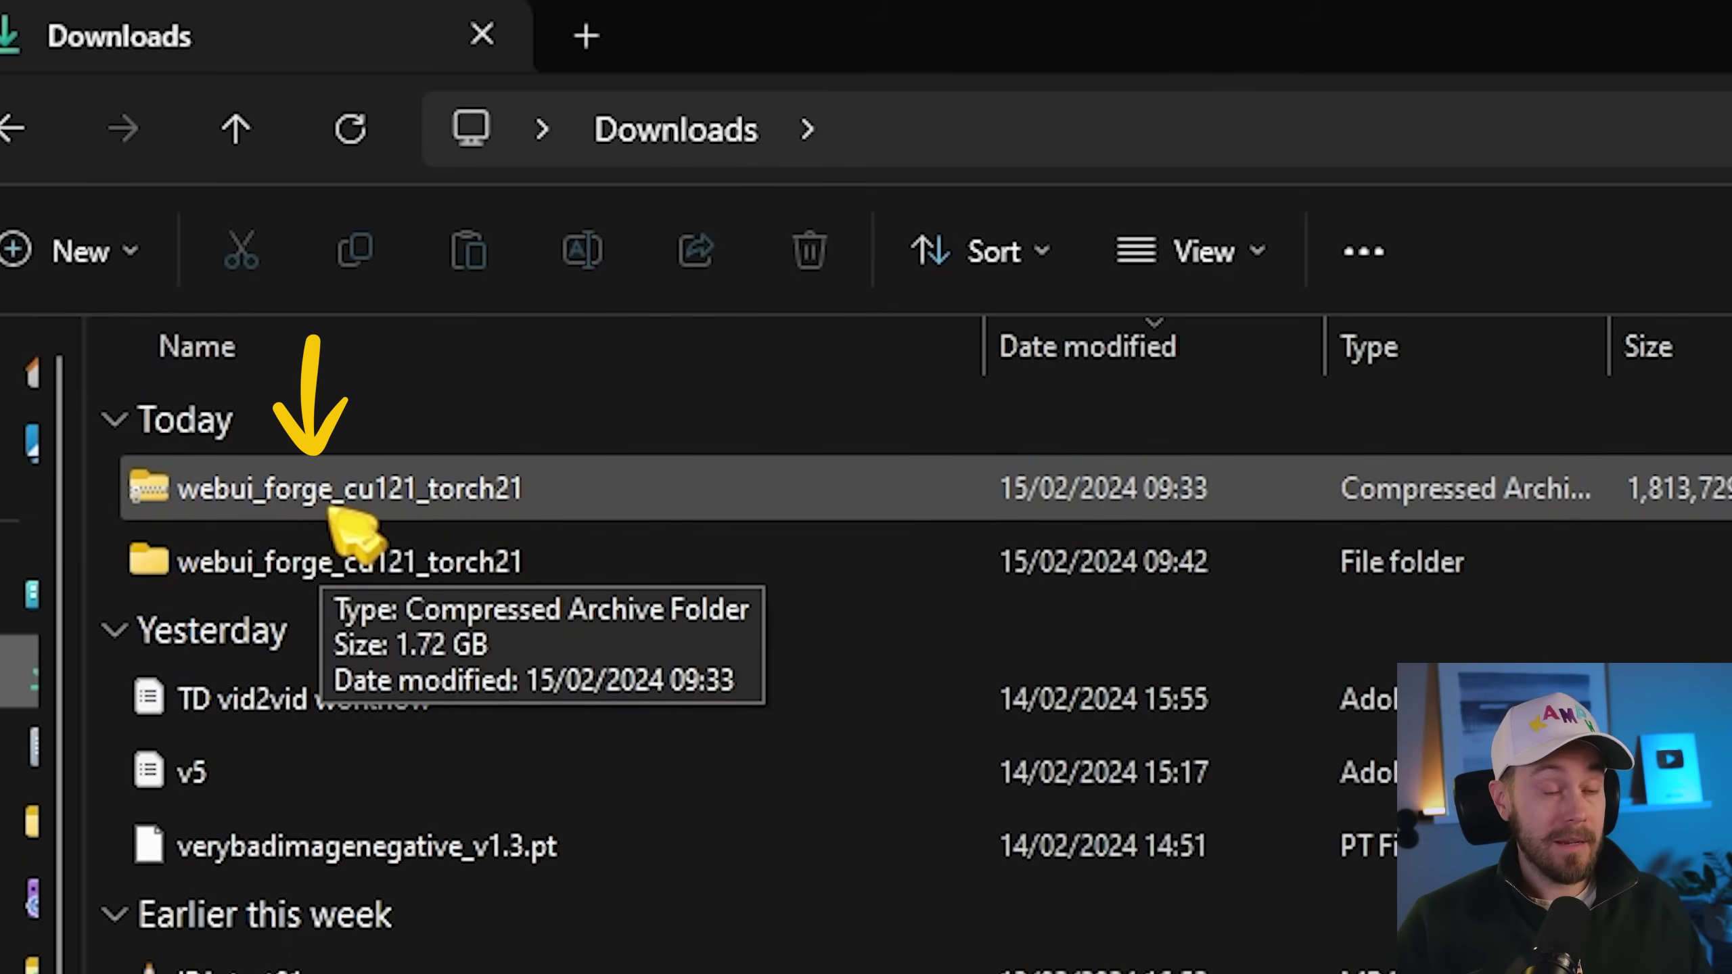
Extract webui_forge_cu121_torch21 with 7-Zip into its own folder and open it.
right_click(440, 500)
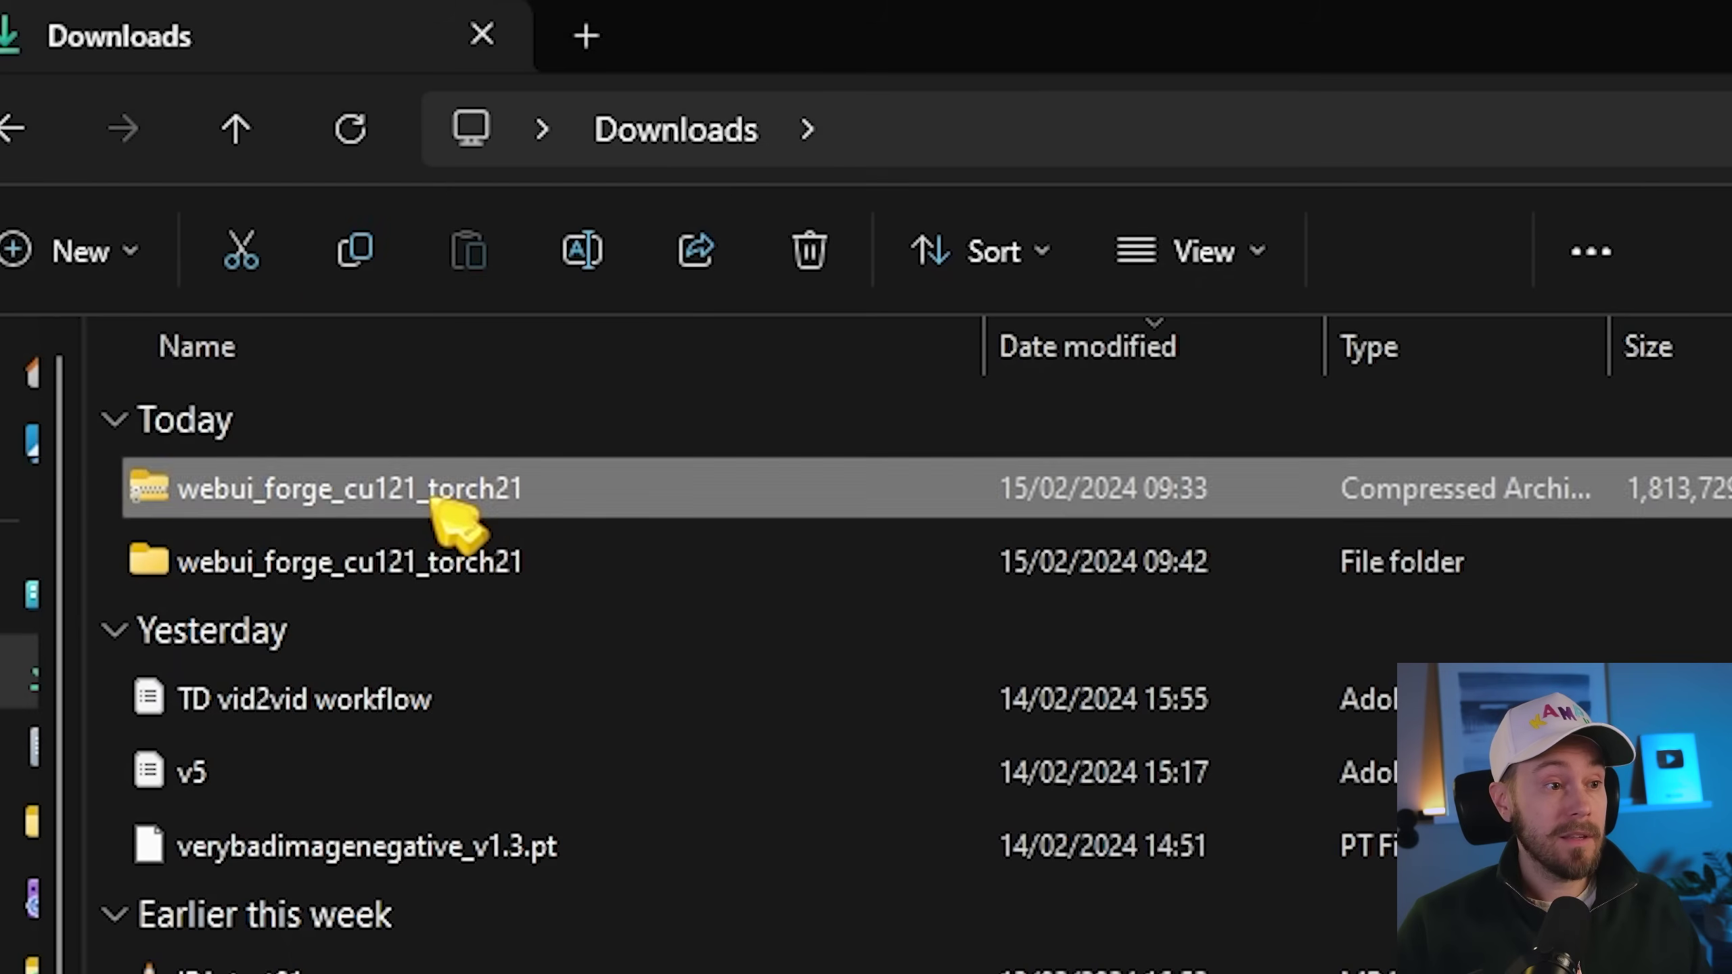
key(shift+F10)
mouse_move(754, 867)
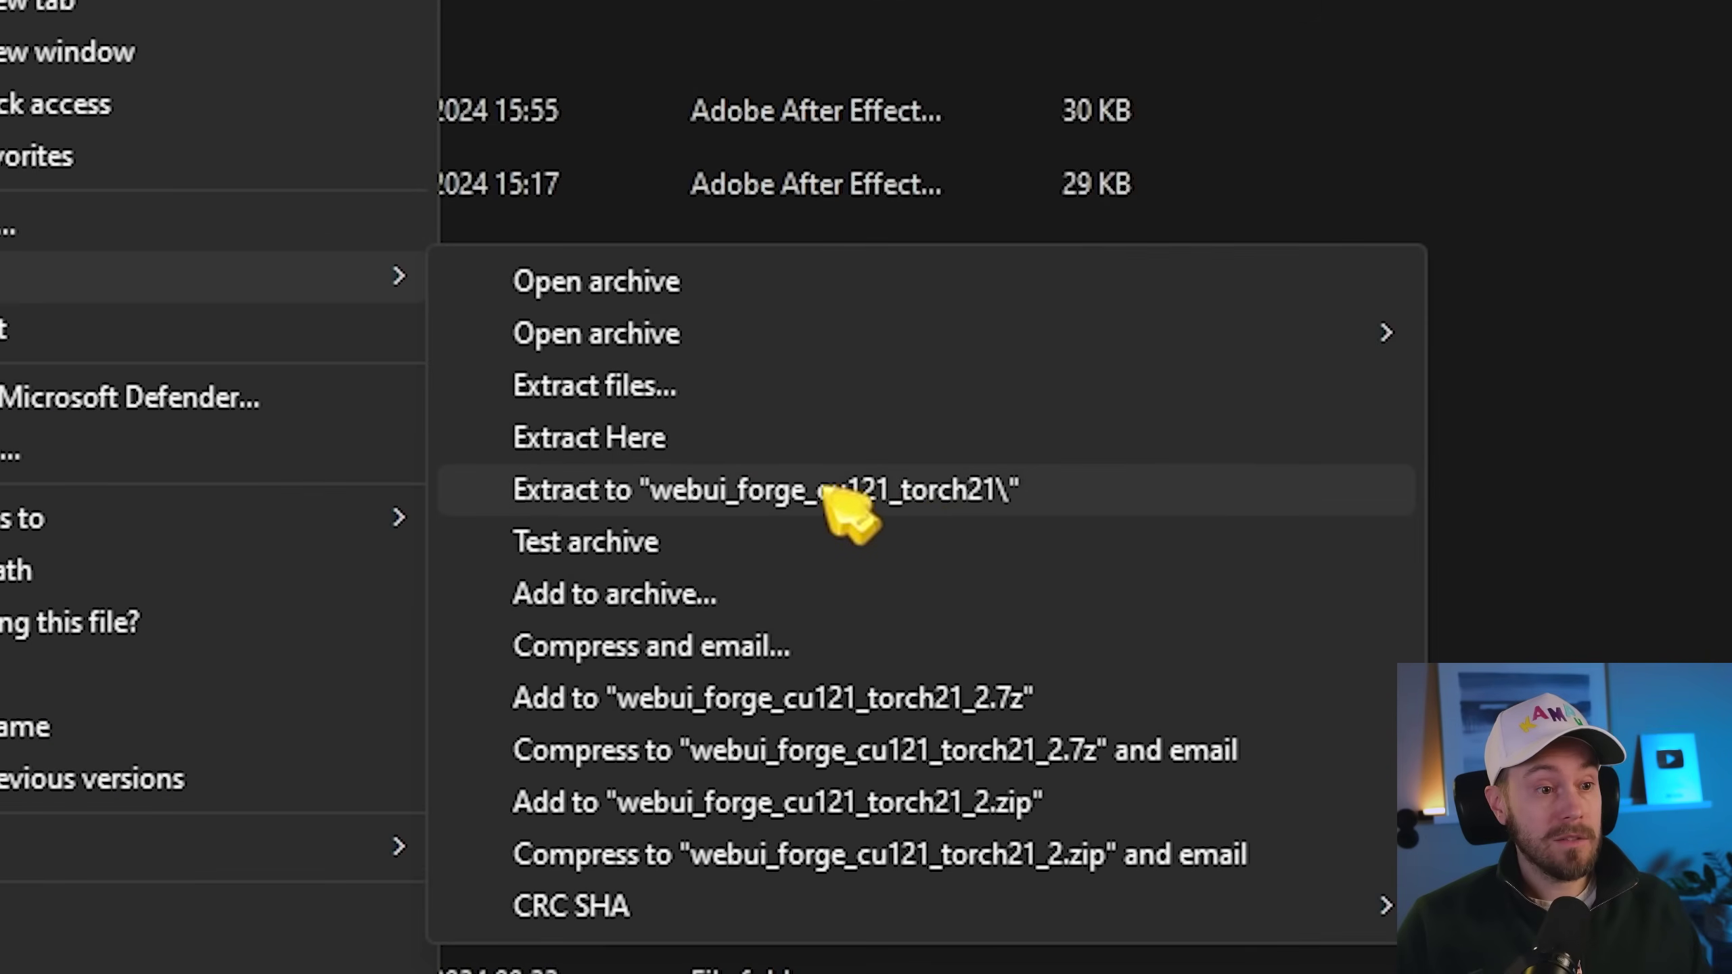
click(928, 503)
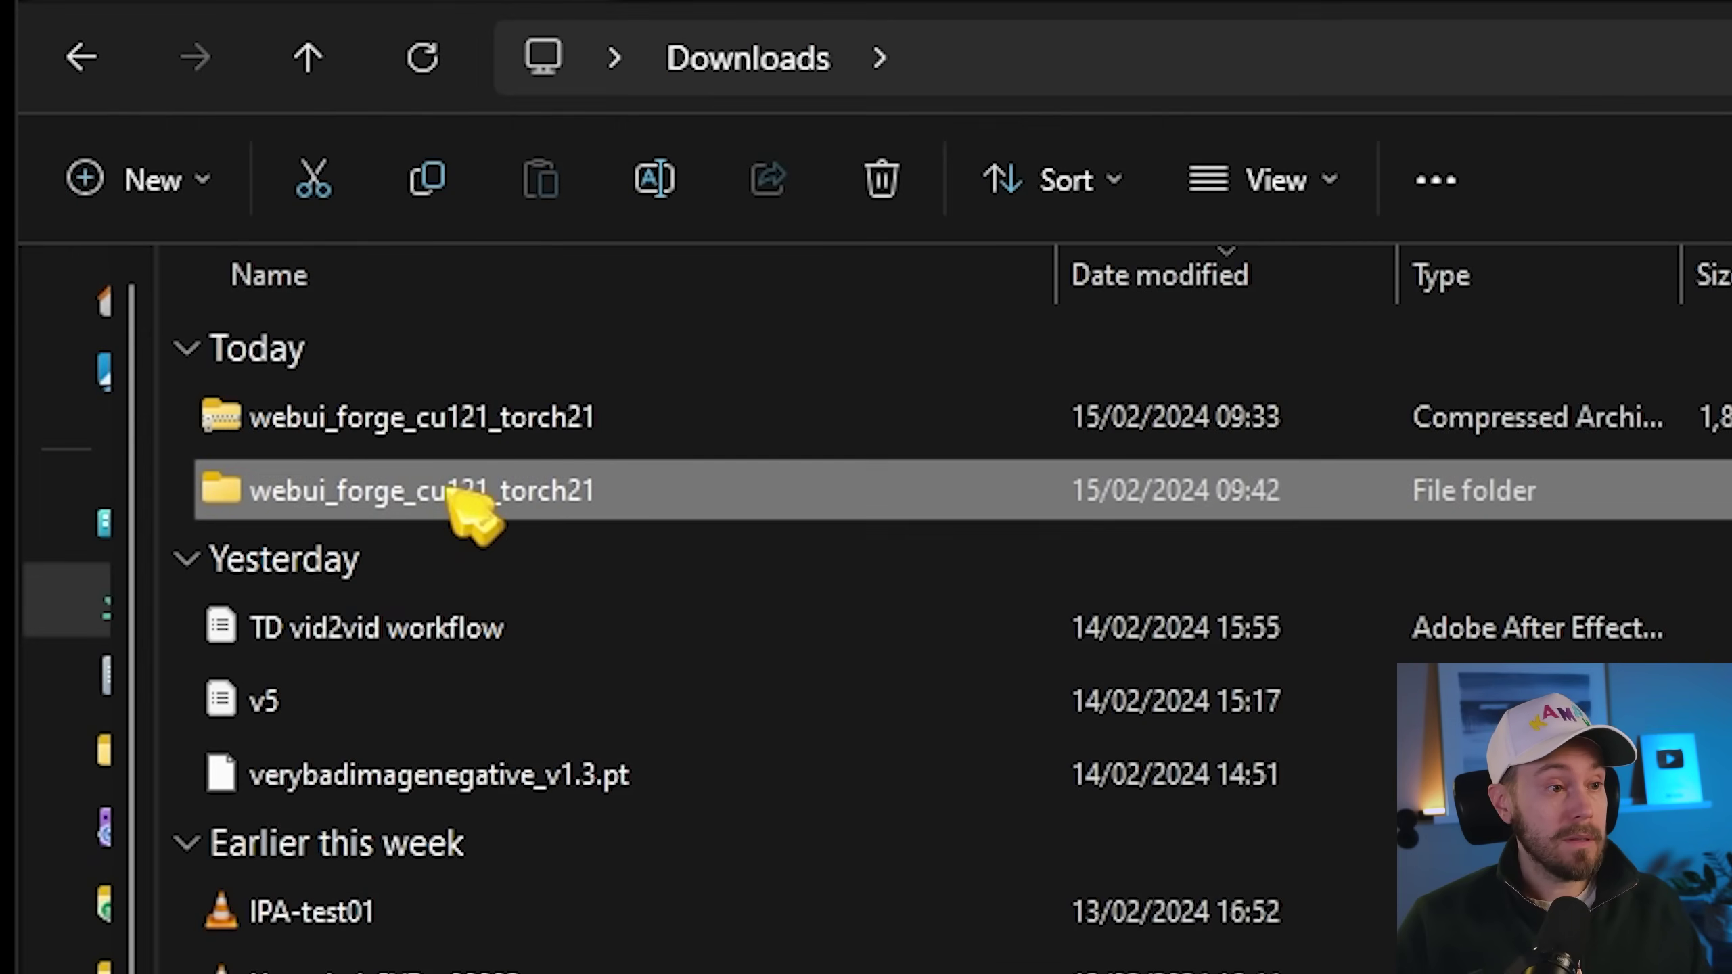
double_click(443, 488)
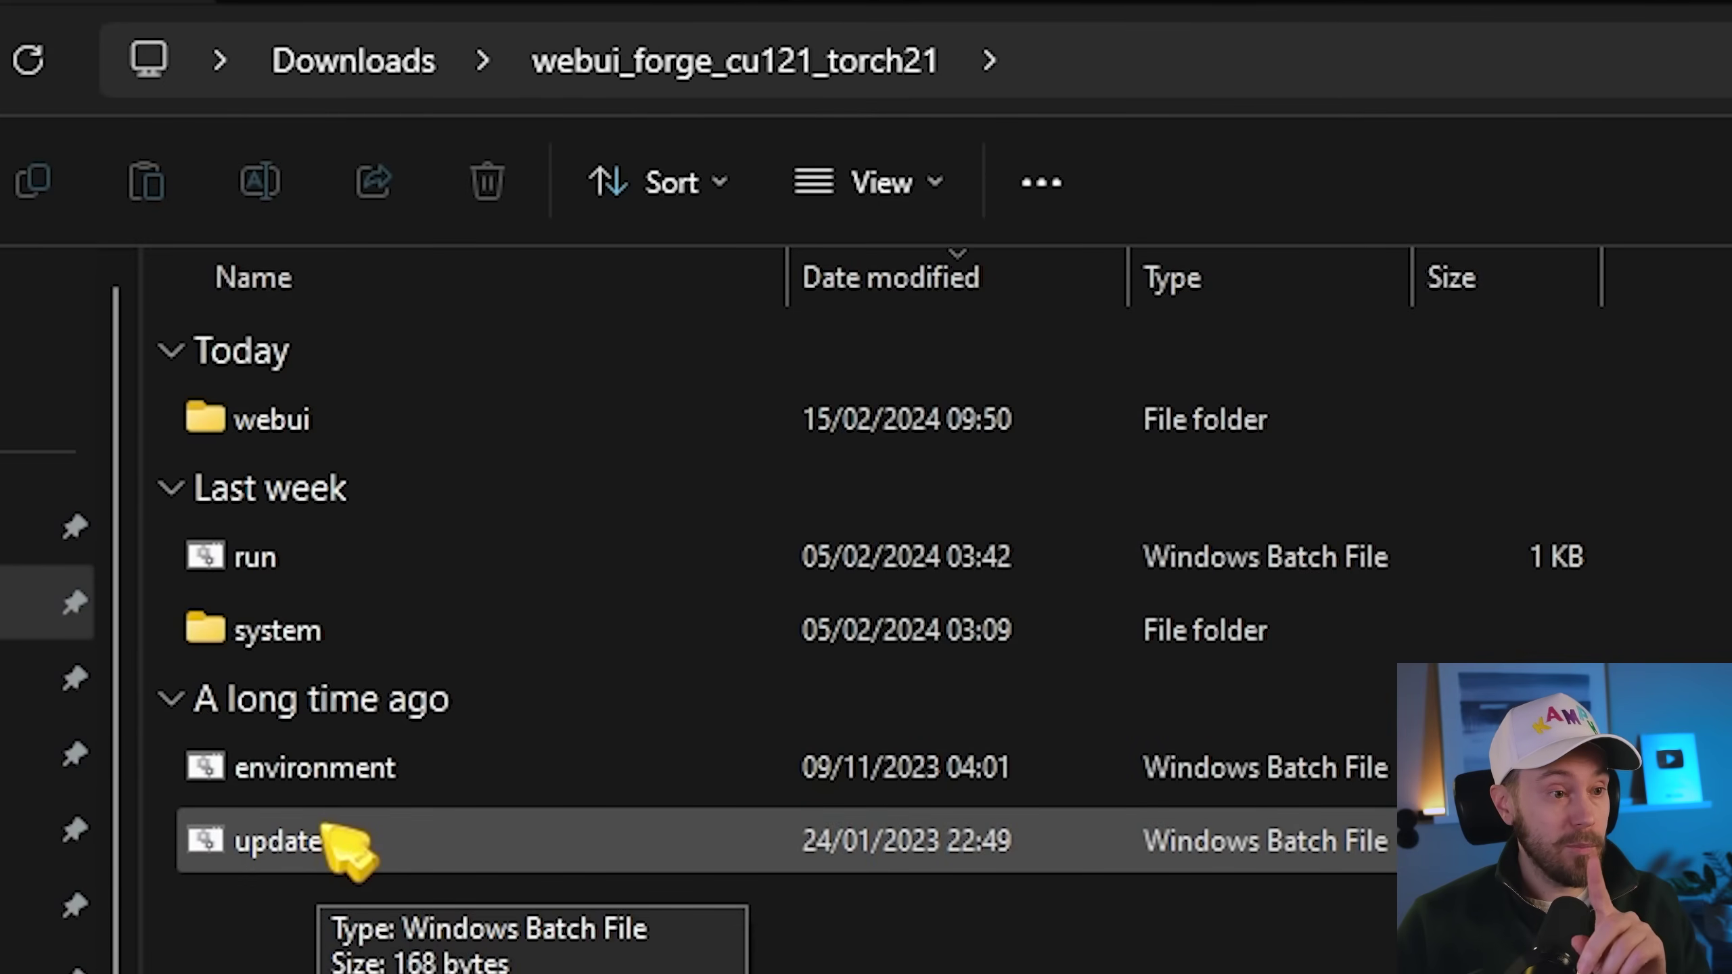
Run update.bat, which reports Forge already up to date, and close its console.
double_click(292, 861)
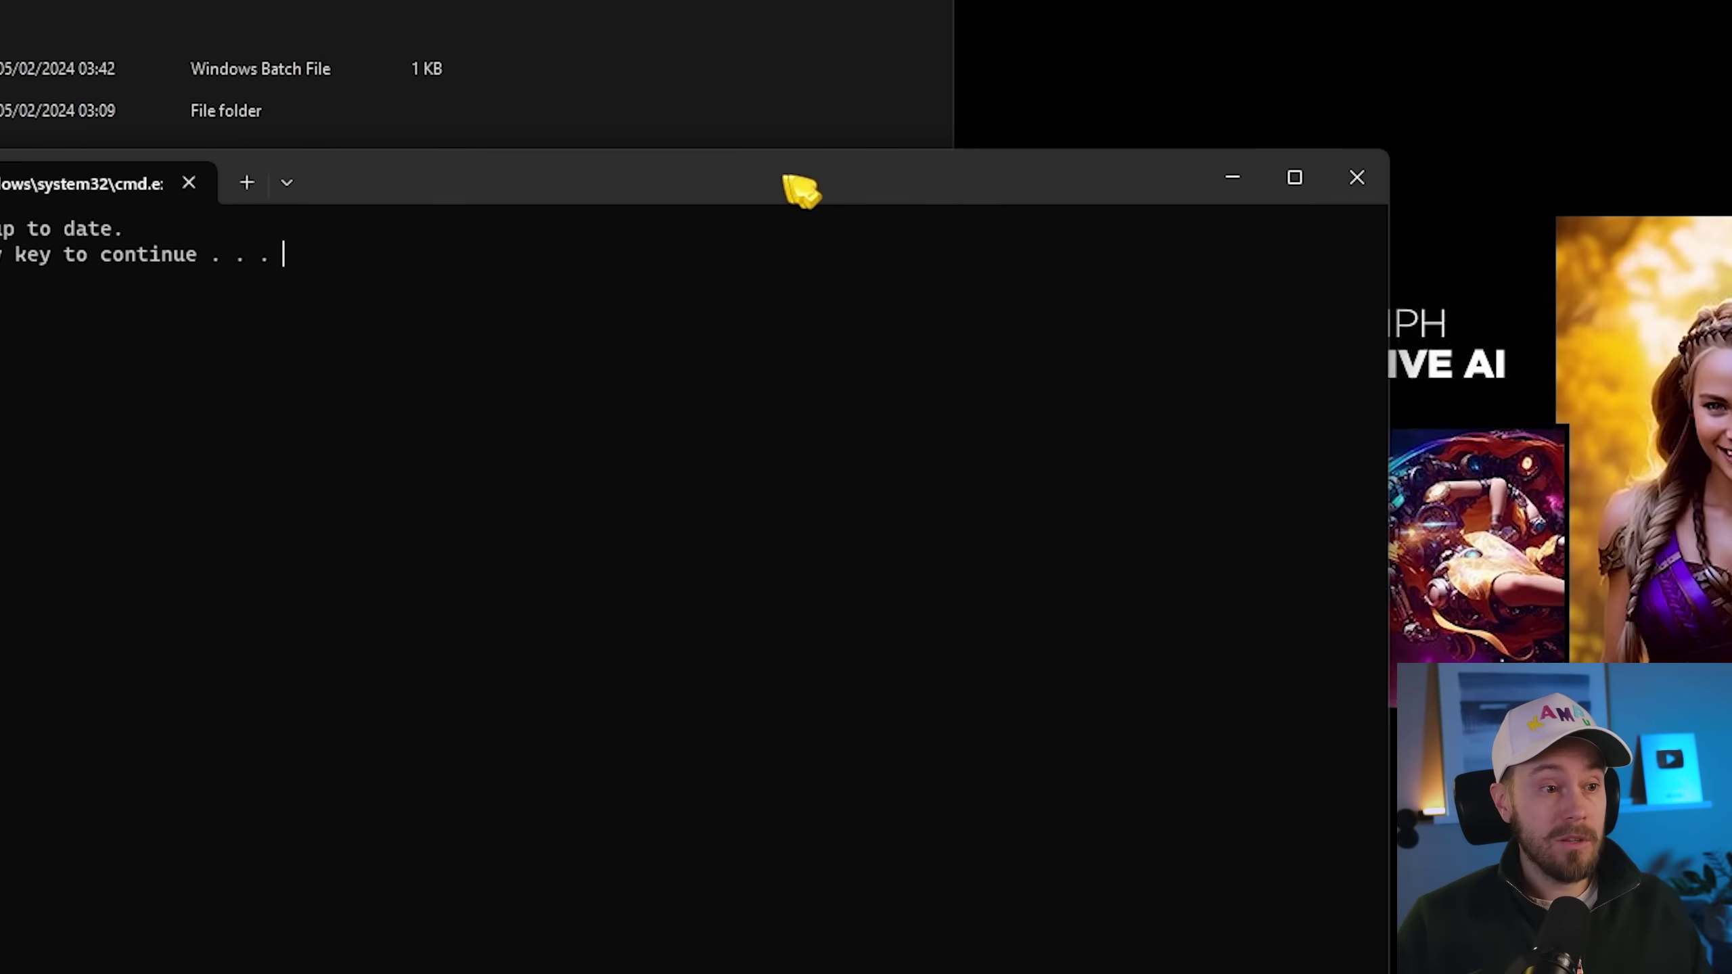
drag(1007, 301, 992, 322)
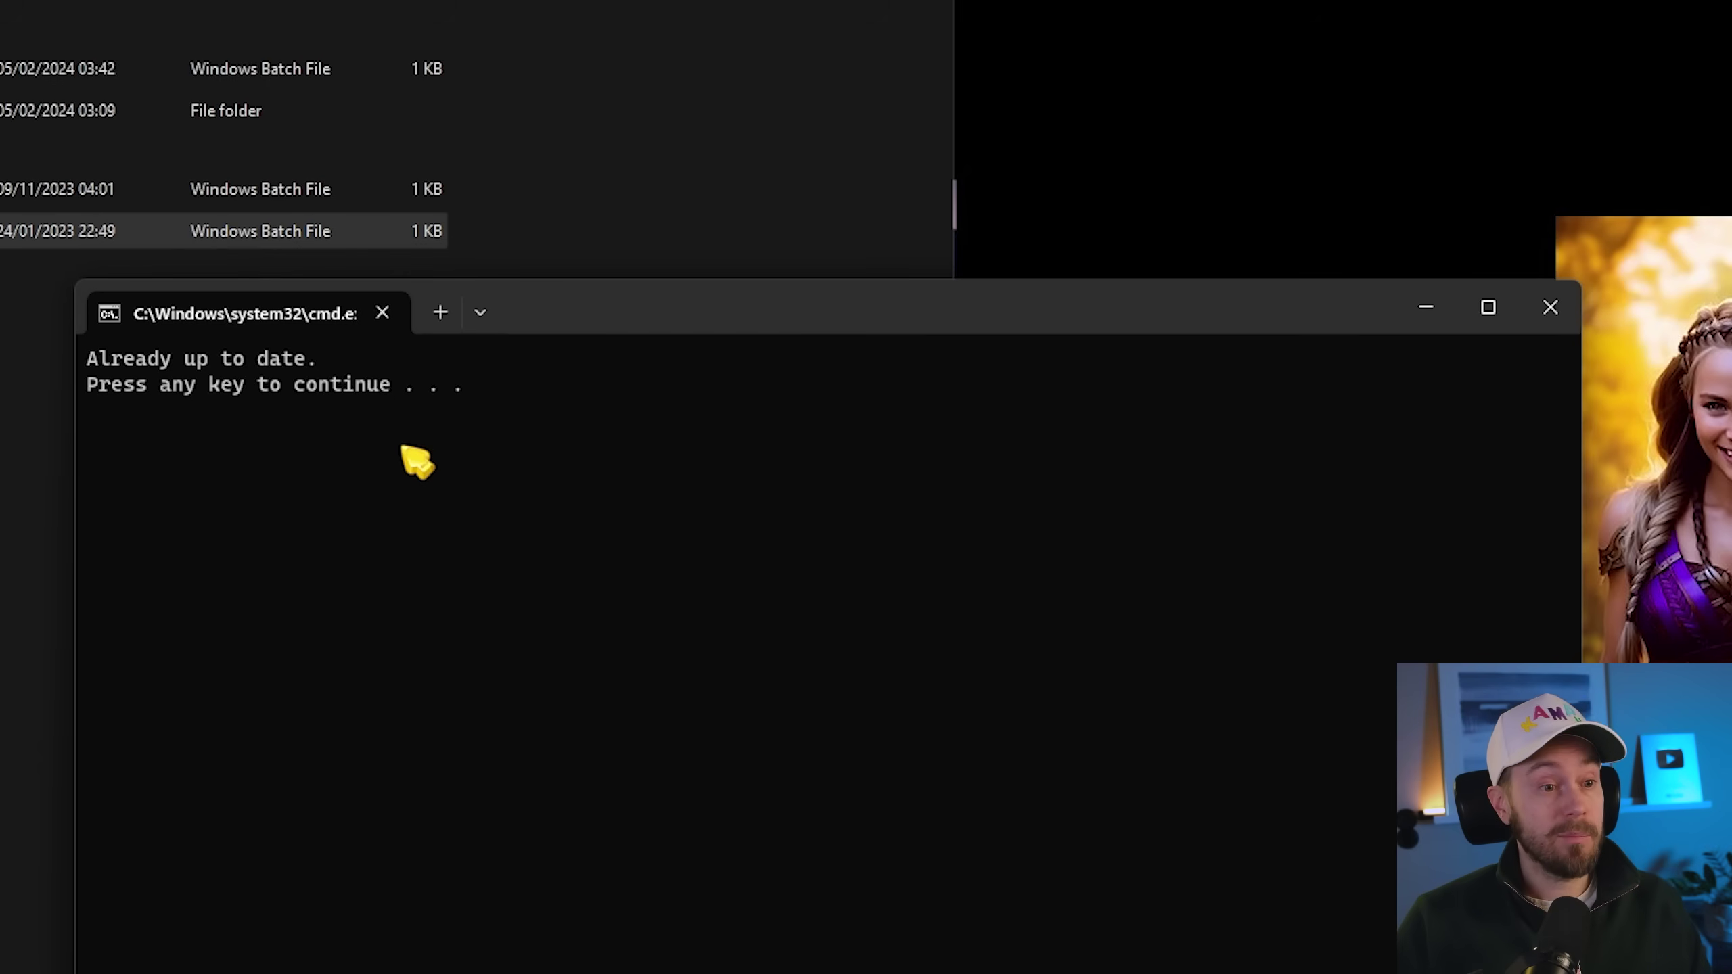
key(Return)
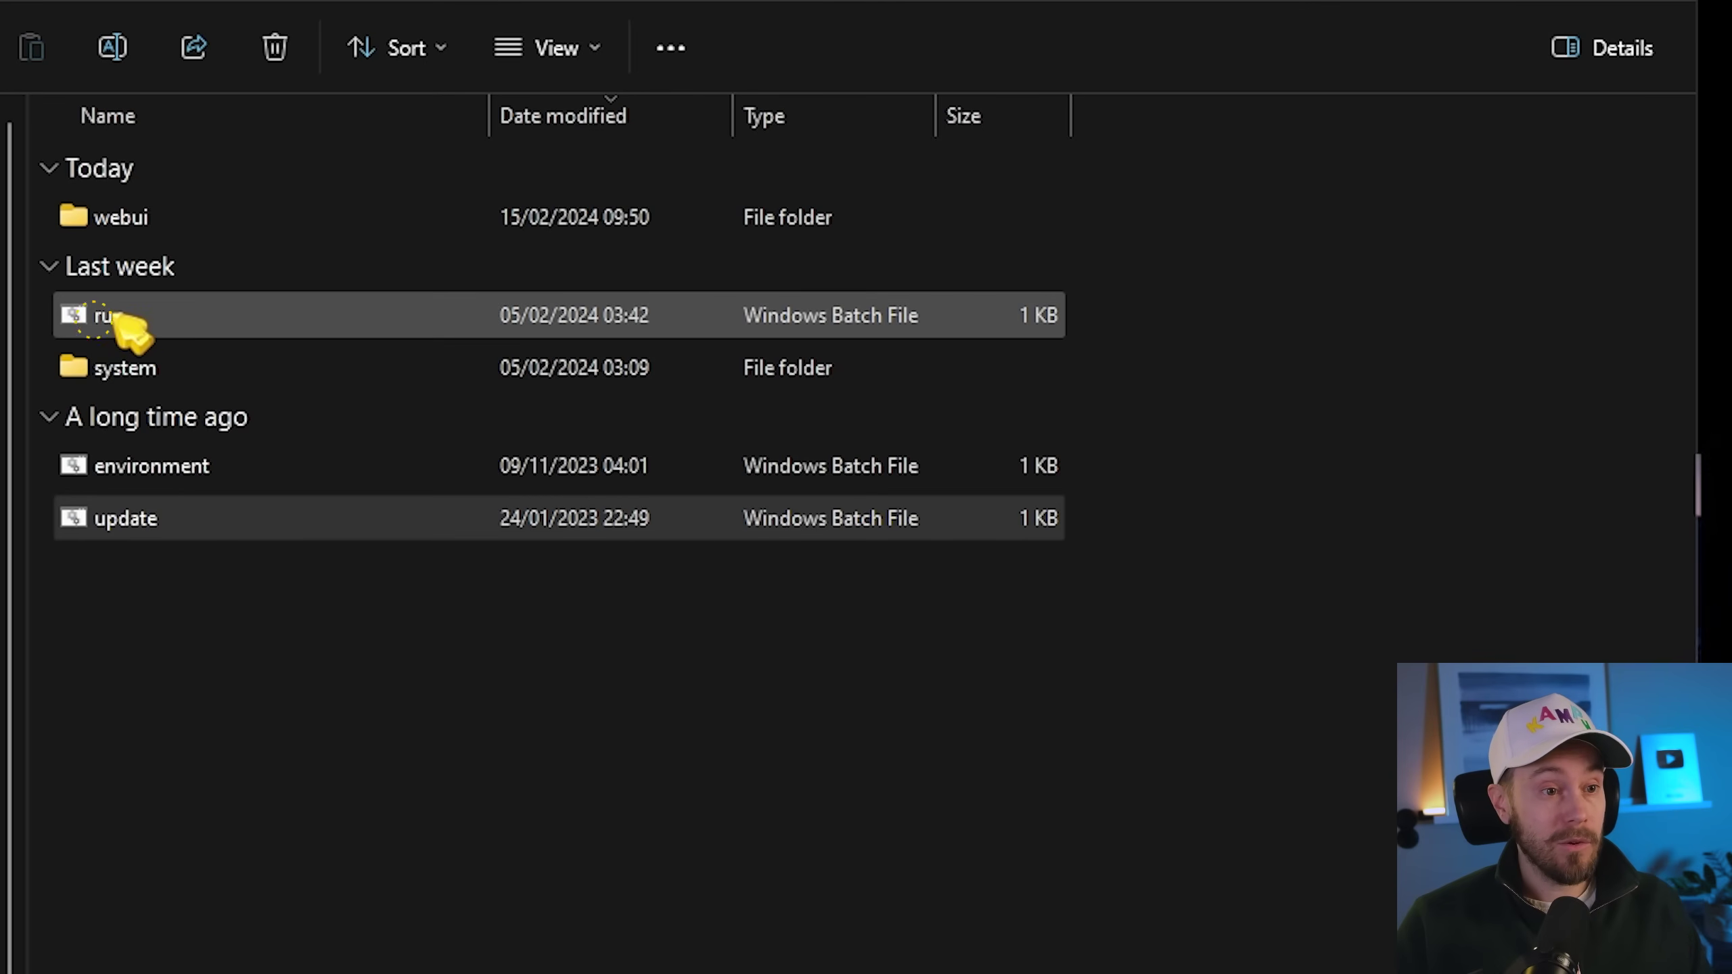
Launch Forge with run.bat and reposition its console window.
double_click(112, 315)
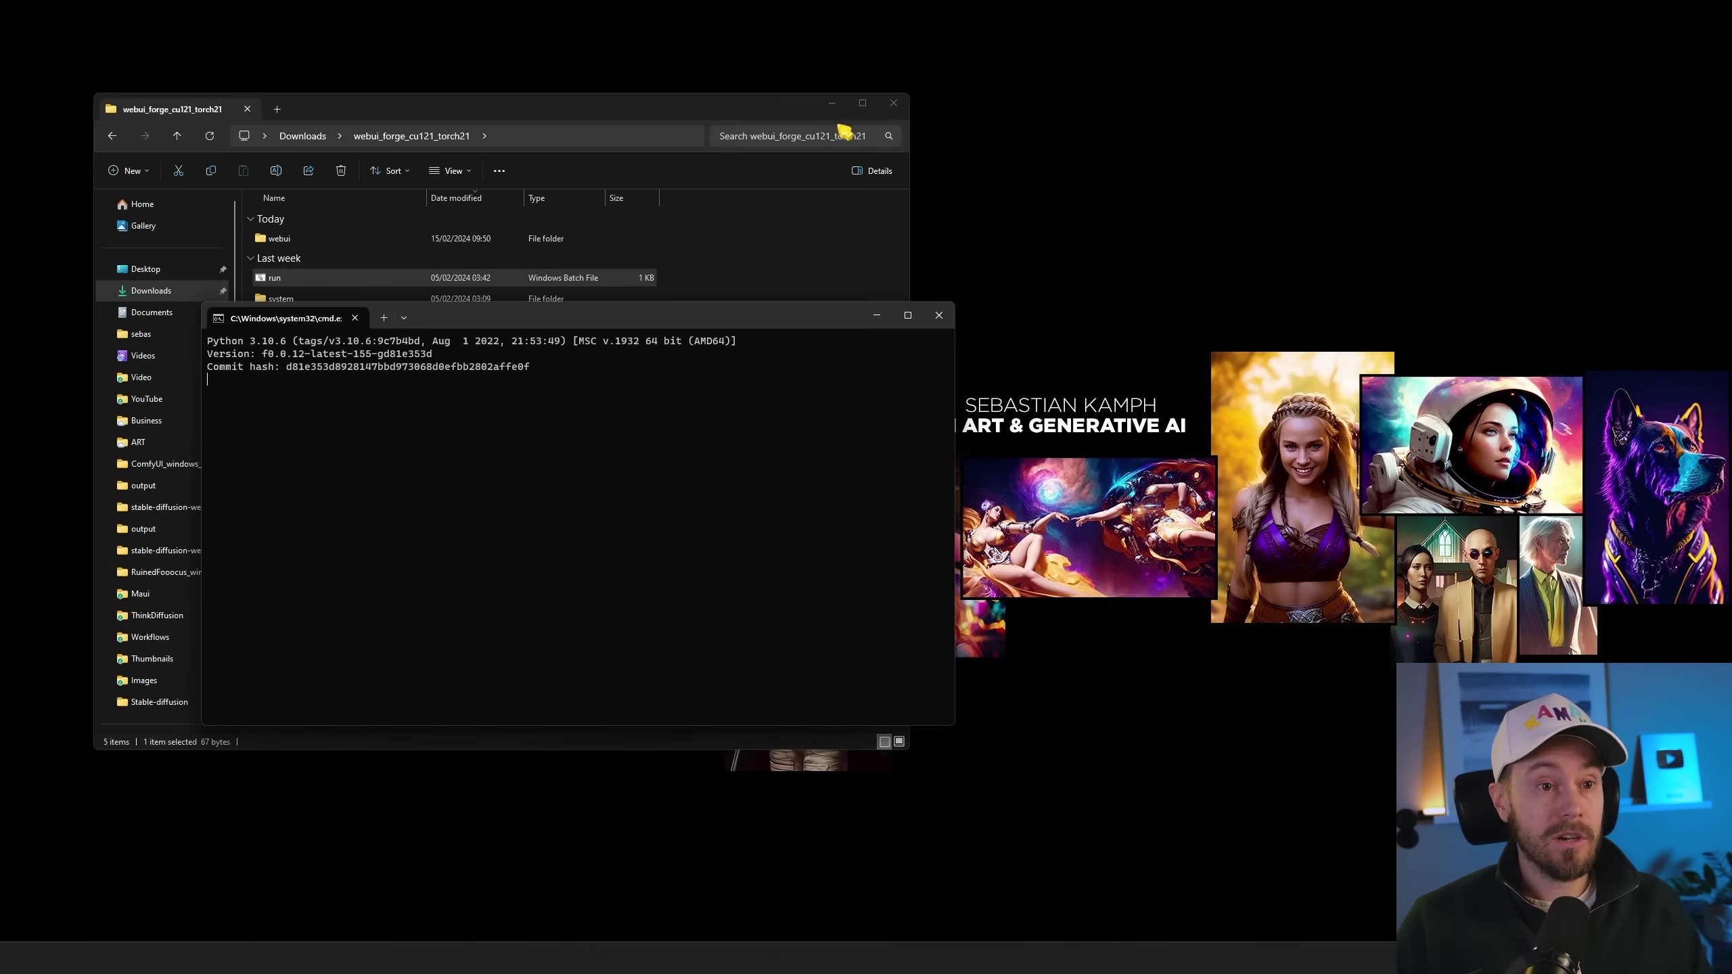
click(831, 103)
drag(645, 321, 603, 244)
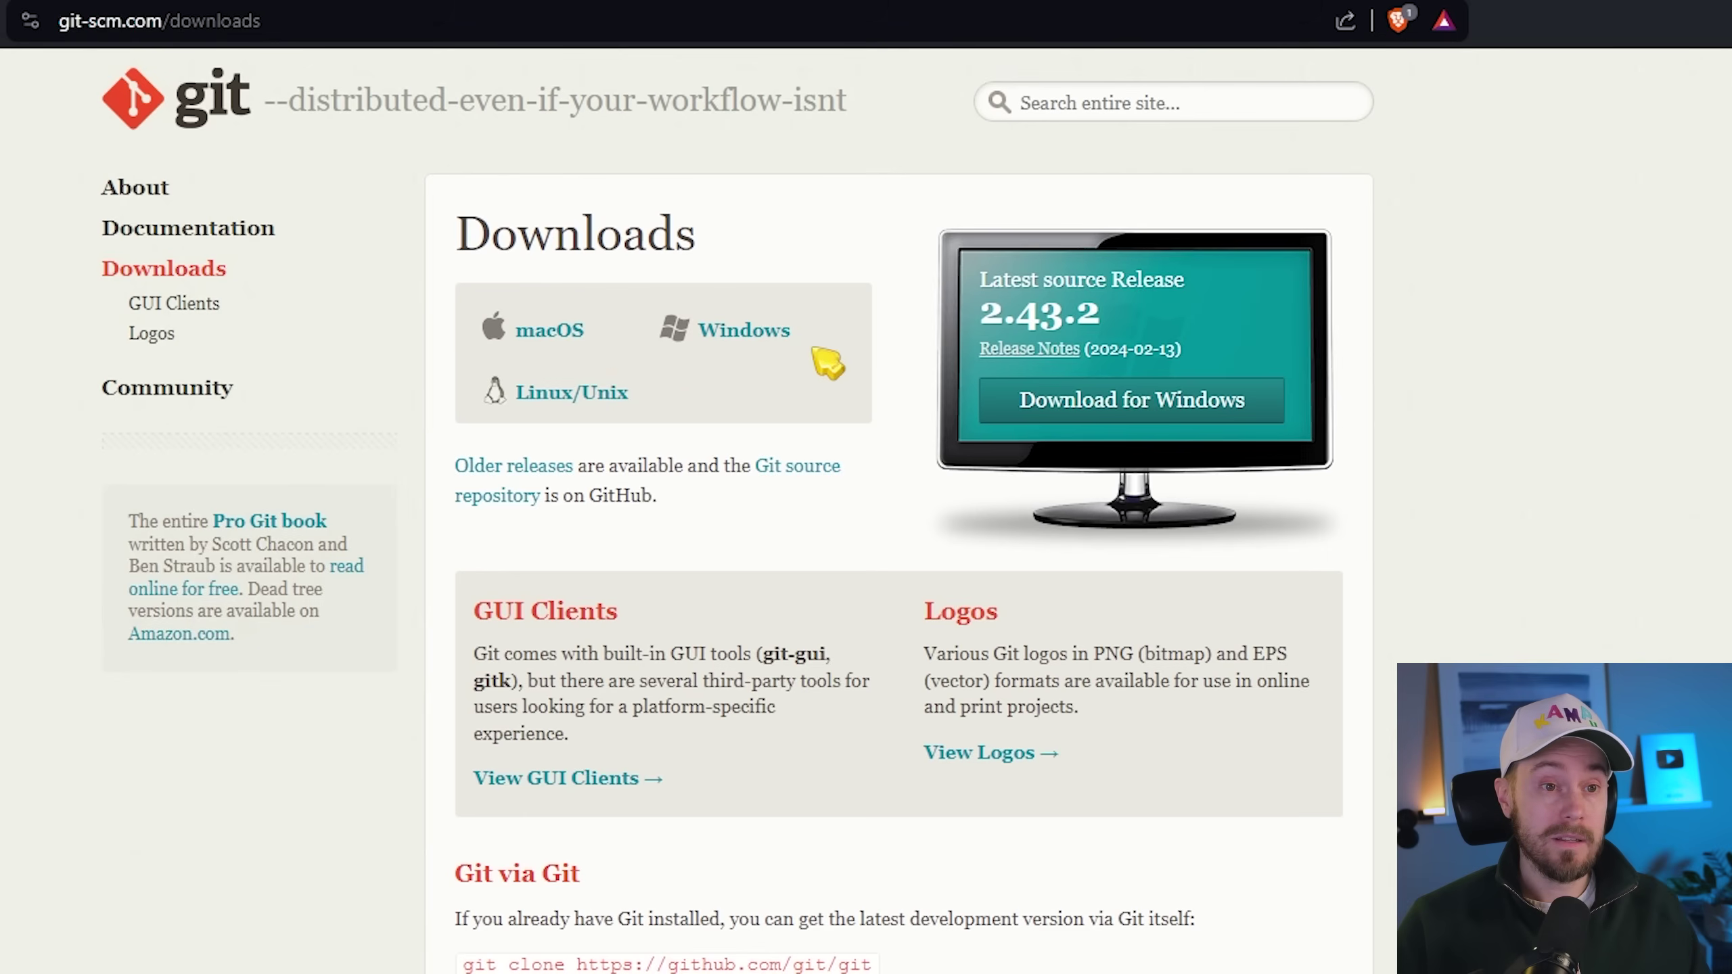
Download the 64-bit Git for Windows Setup installer from git-scm.com.
click(758, 334)
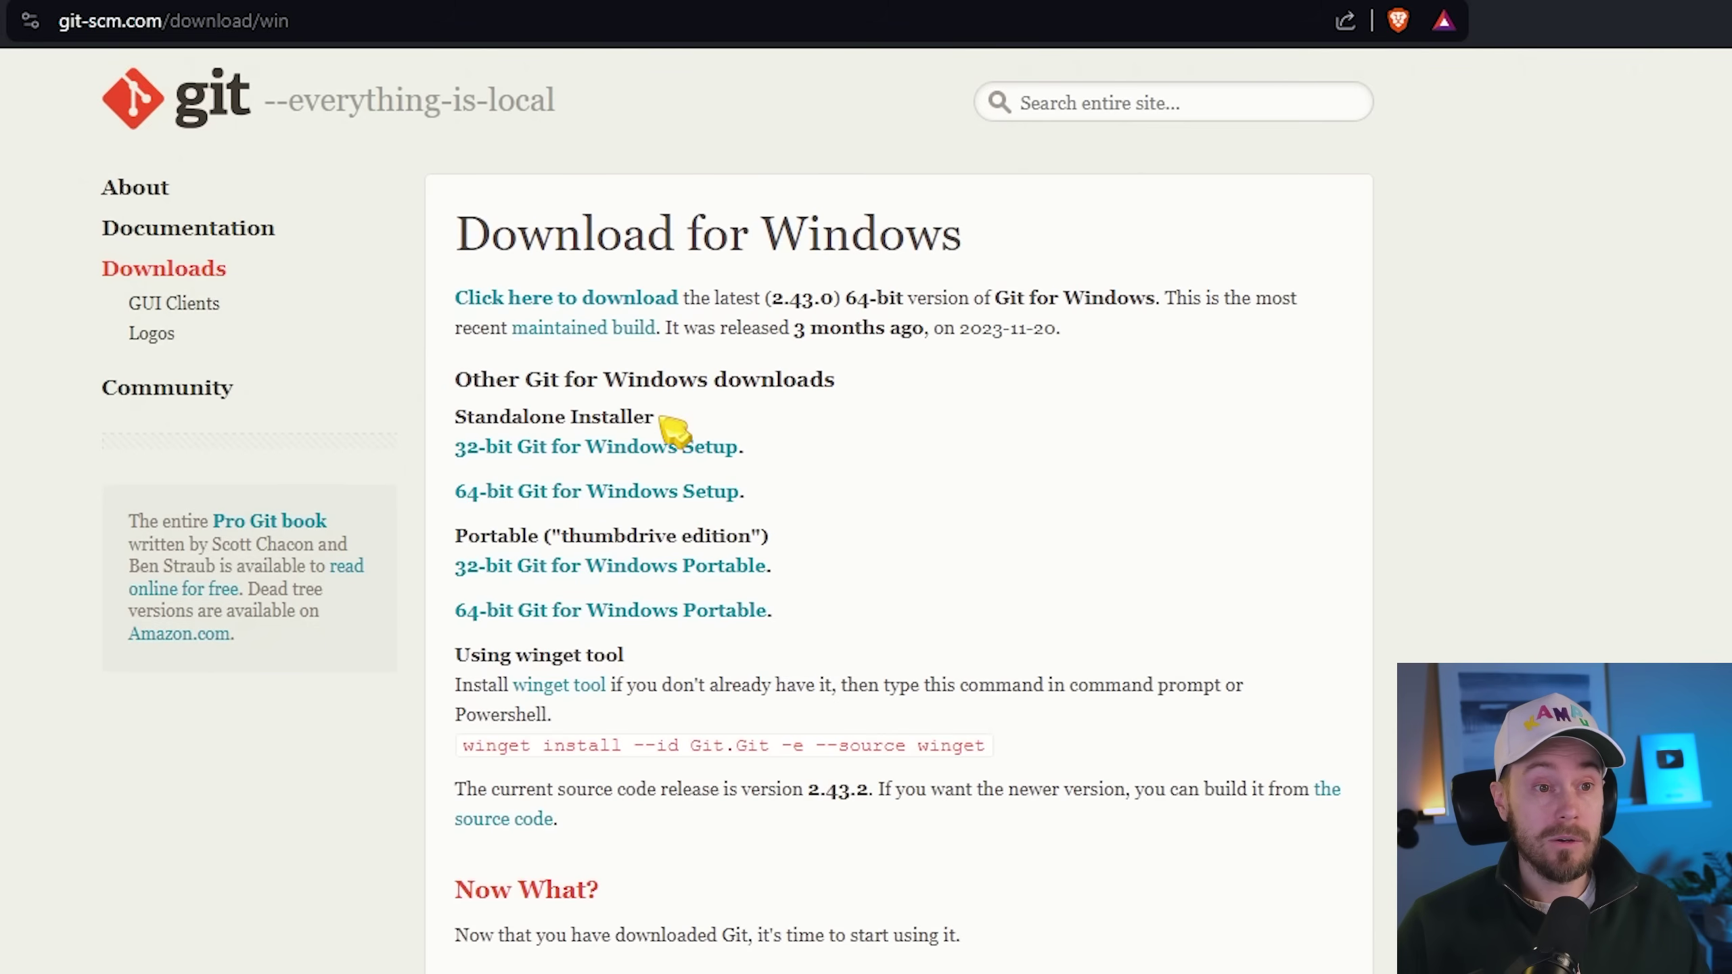
click(583, 497)
click(600, 18)
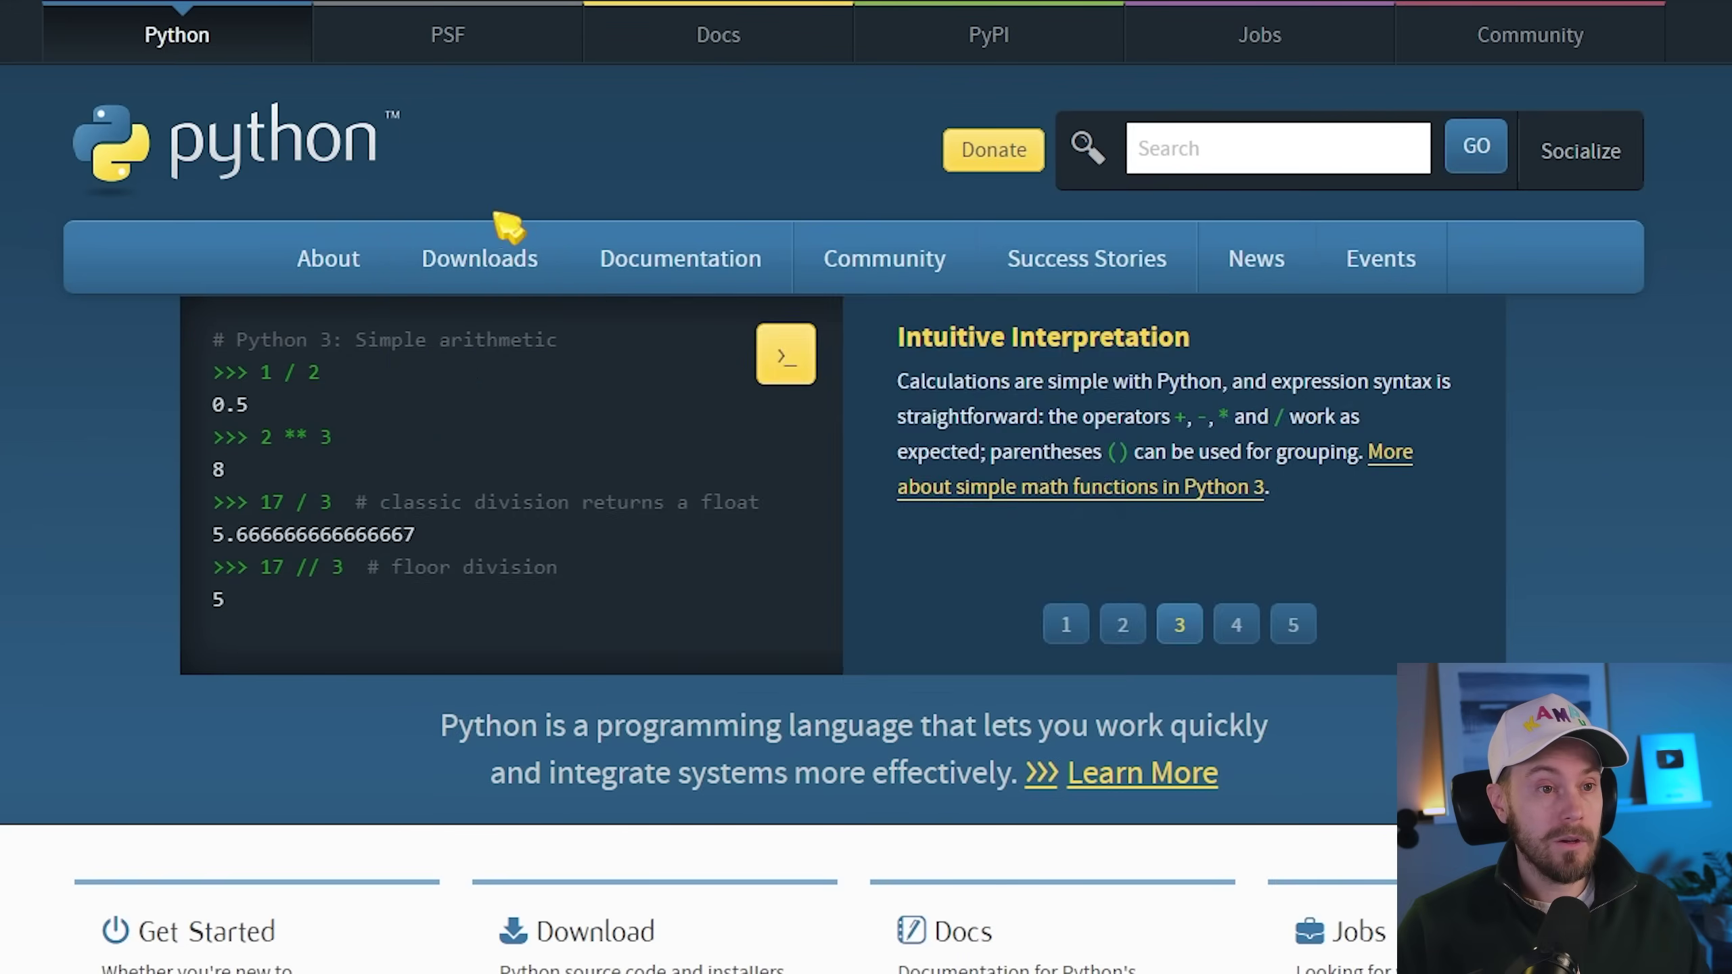
Open python.org's full list of Python downloads.
mouse_move(667, 190)
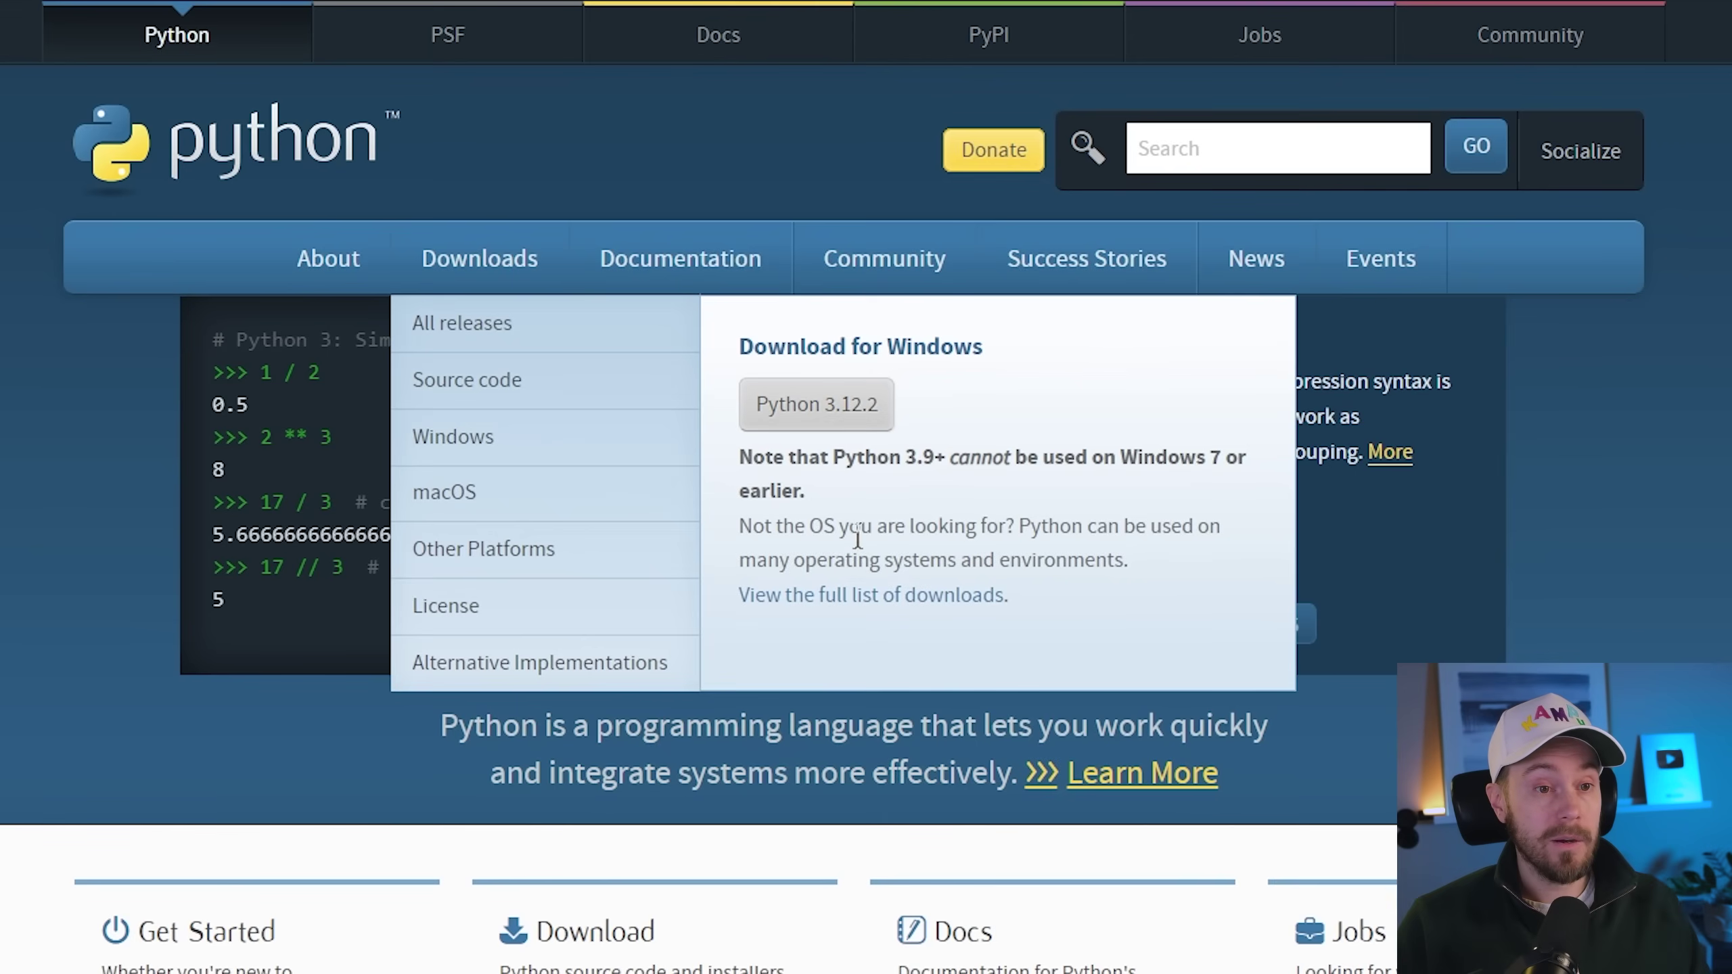
click(829, 596)
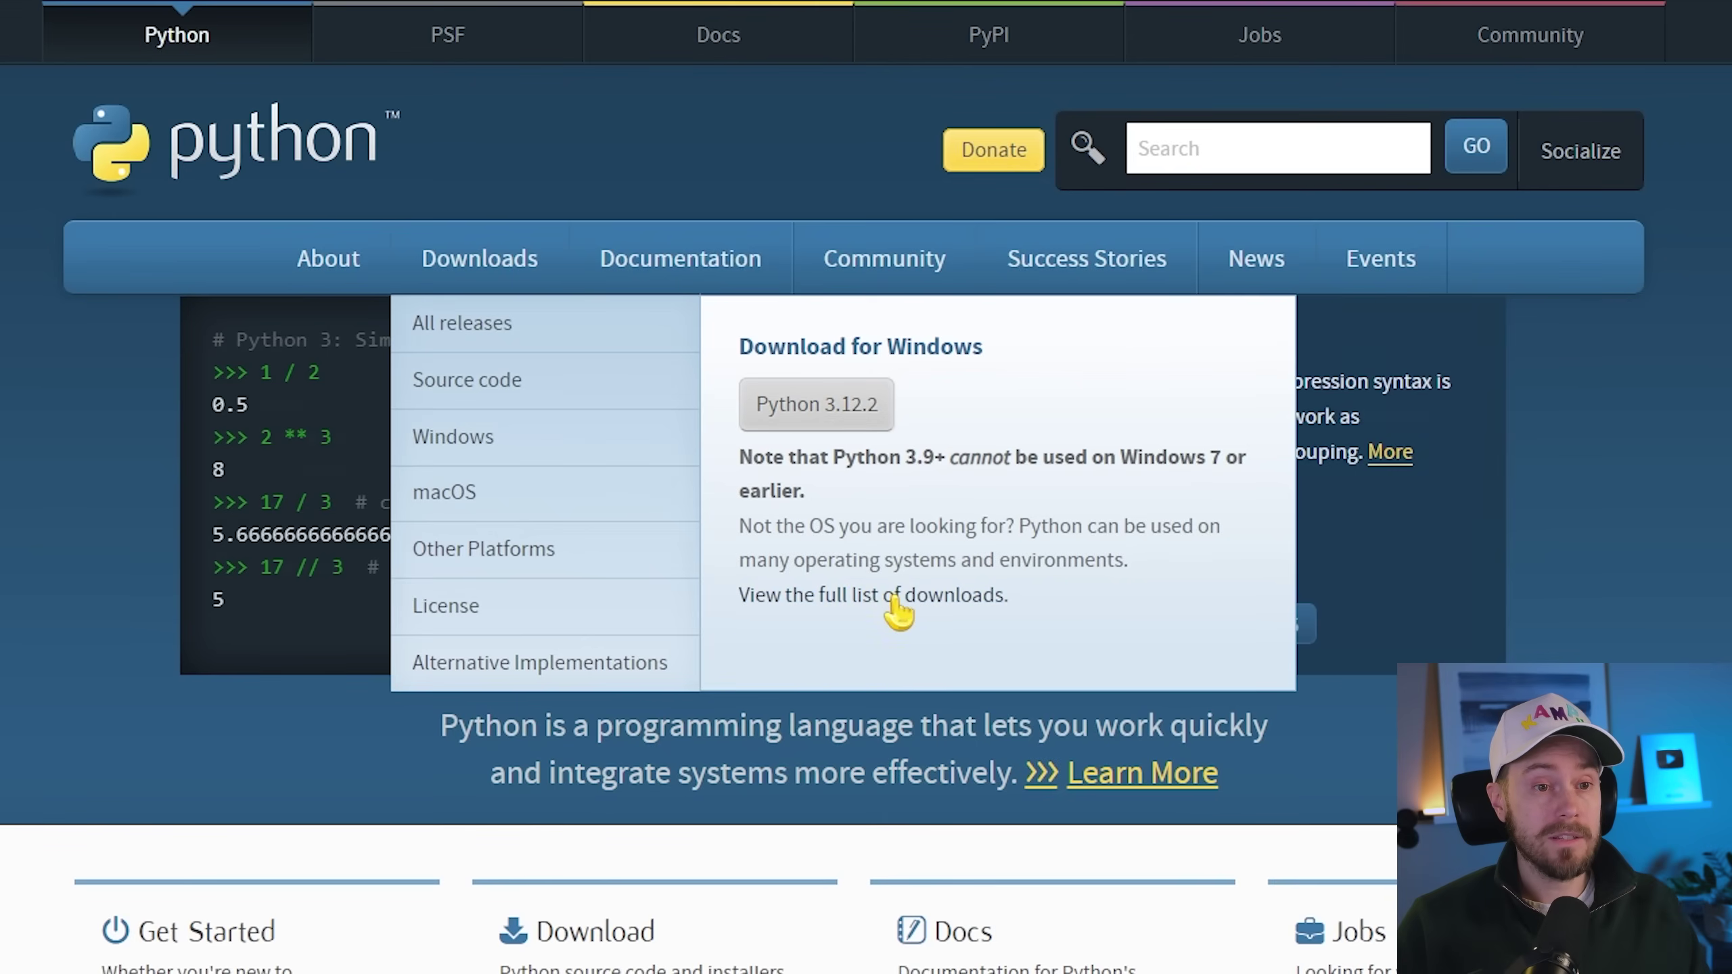
click(893, 597)
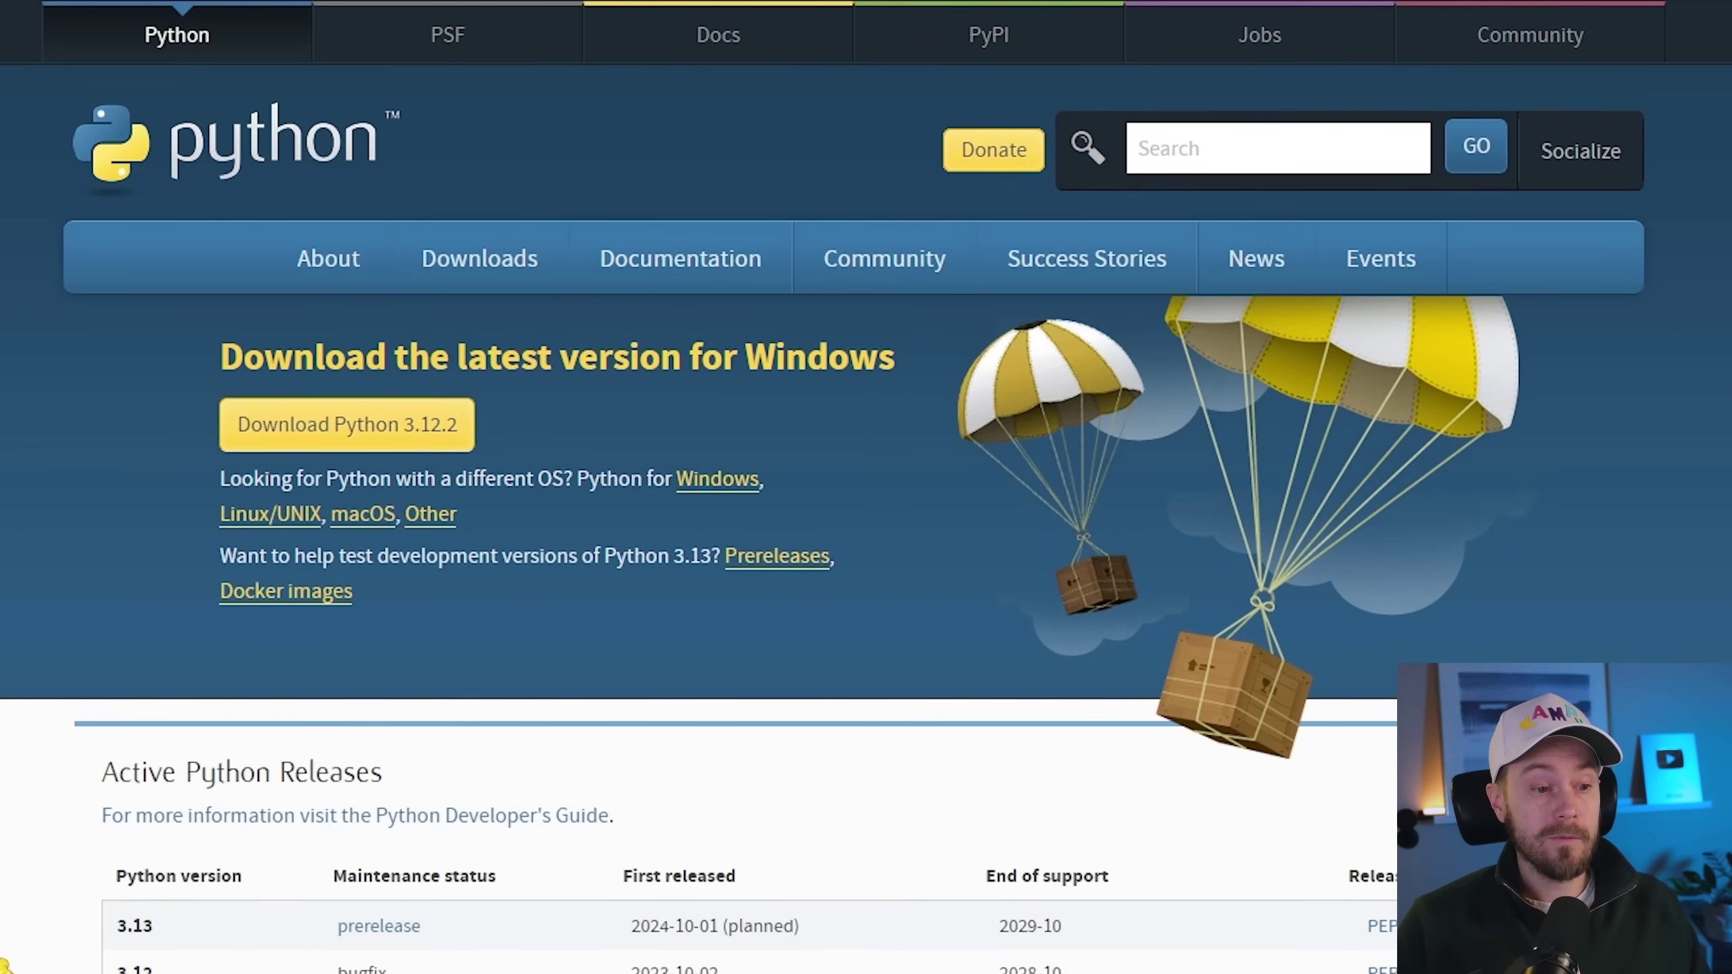
scroll(4, 503, down, 10)
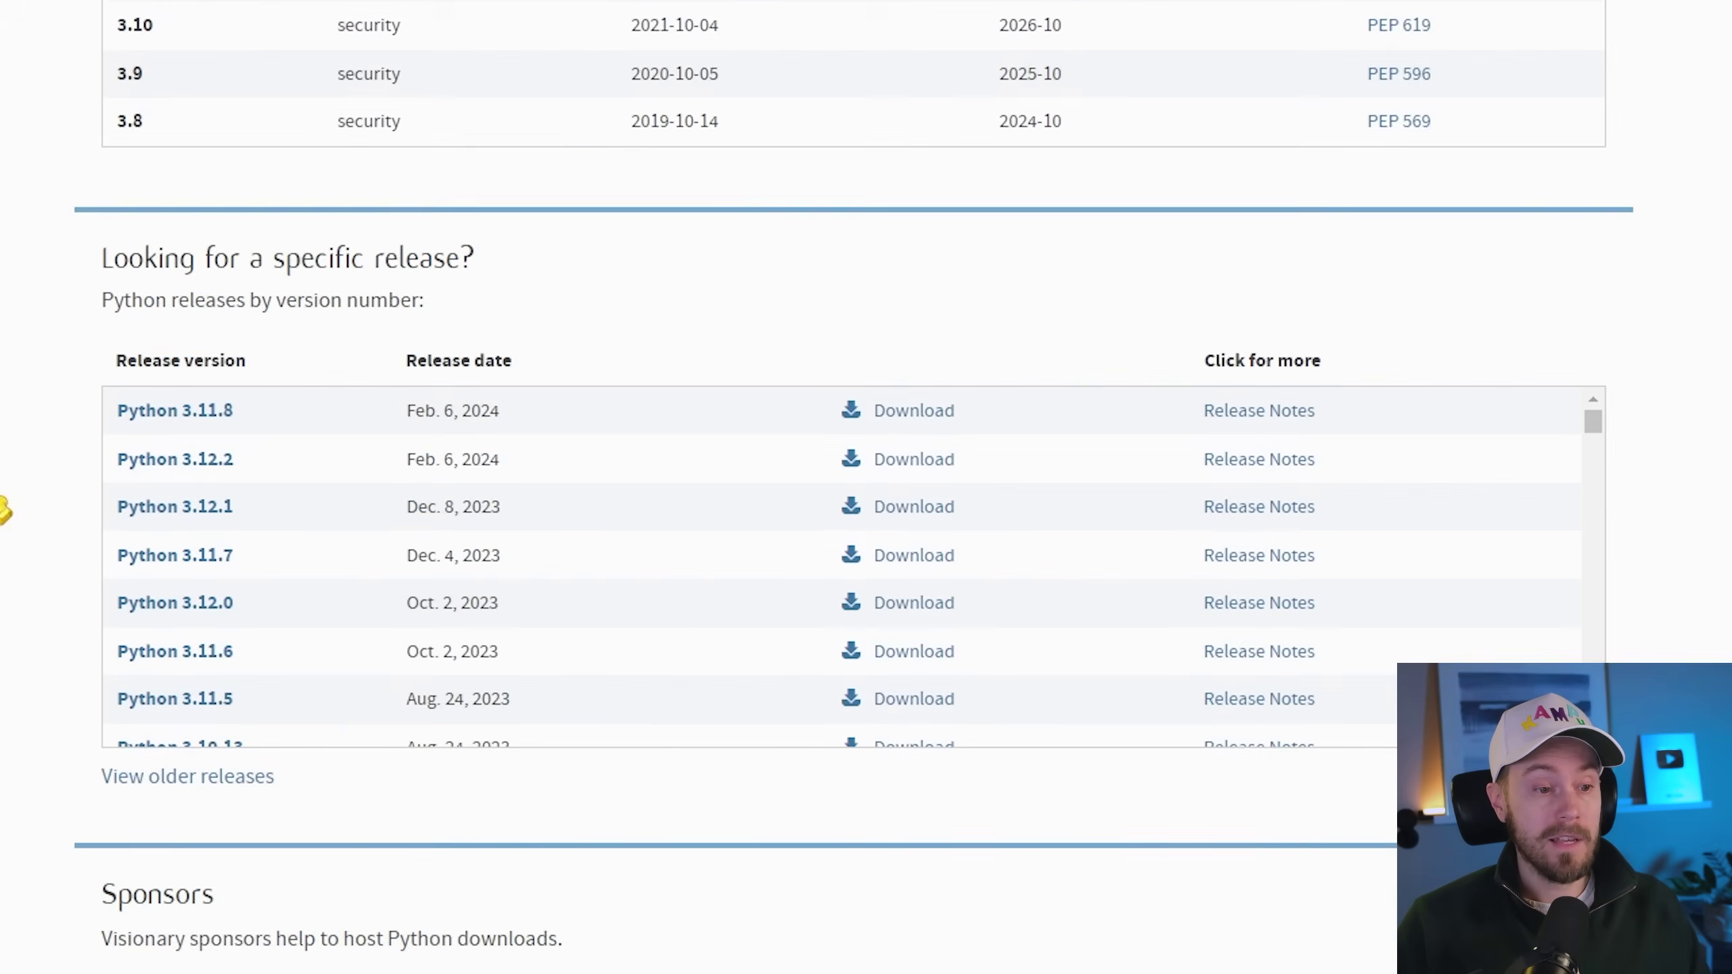
drag(1596, 298, 1593, 329)
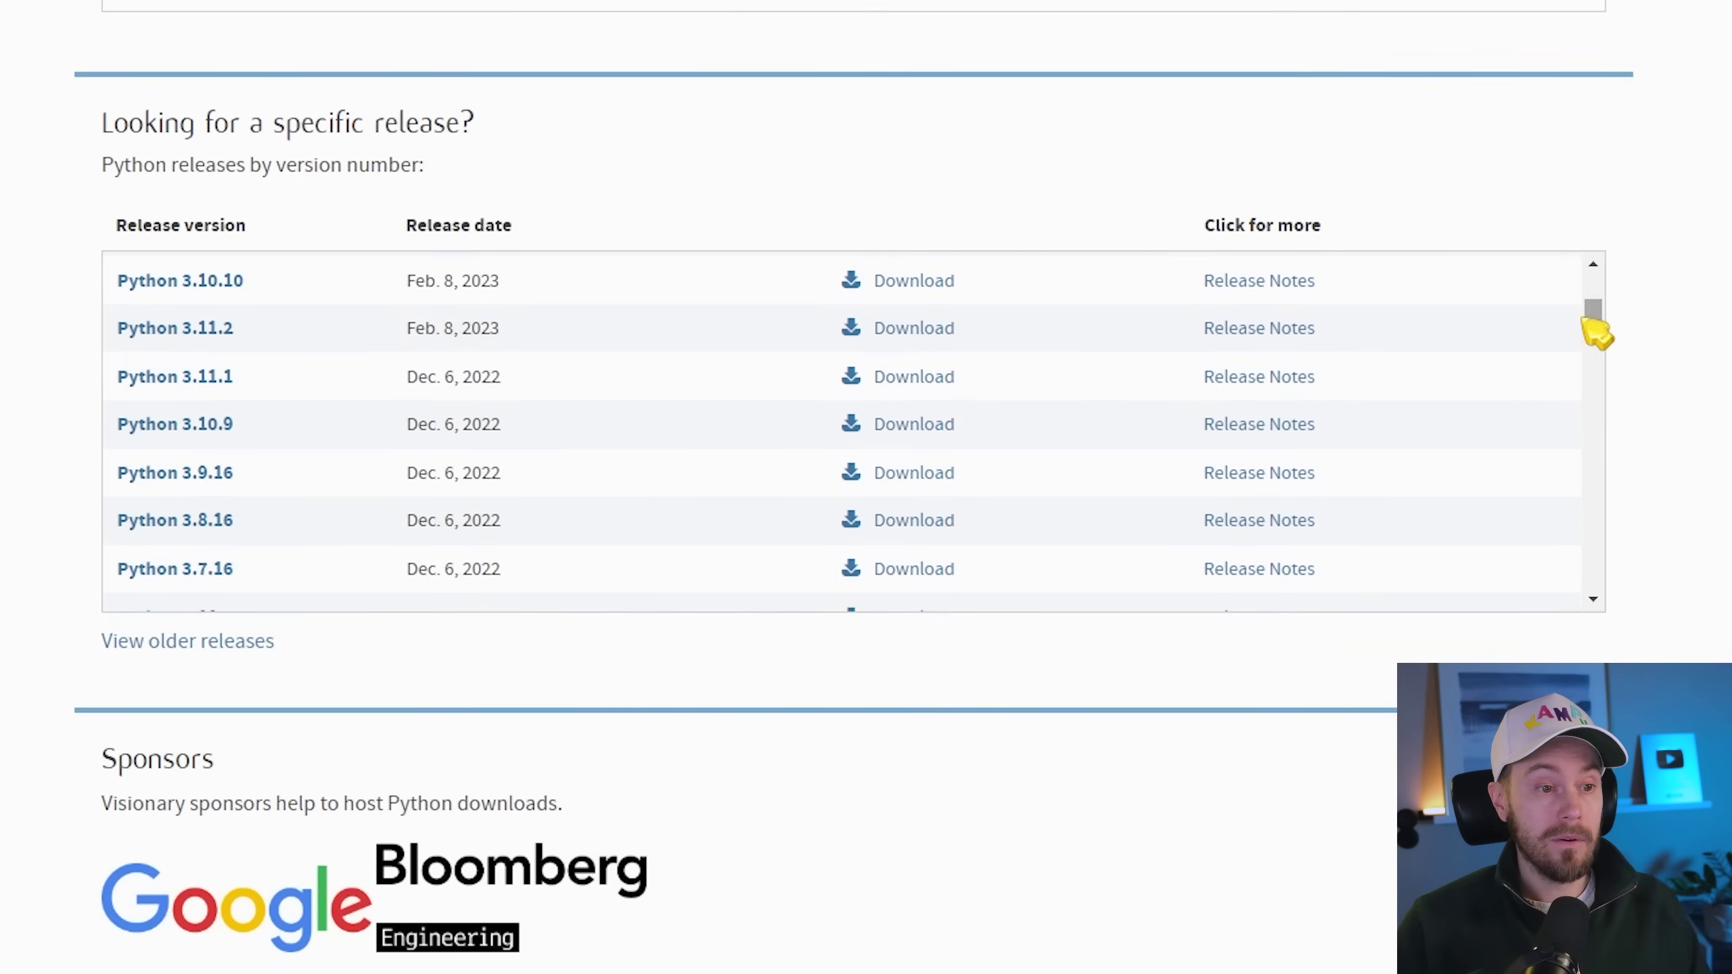
scroll(650, 472, up, 2)
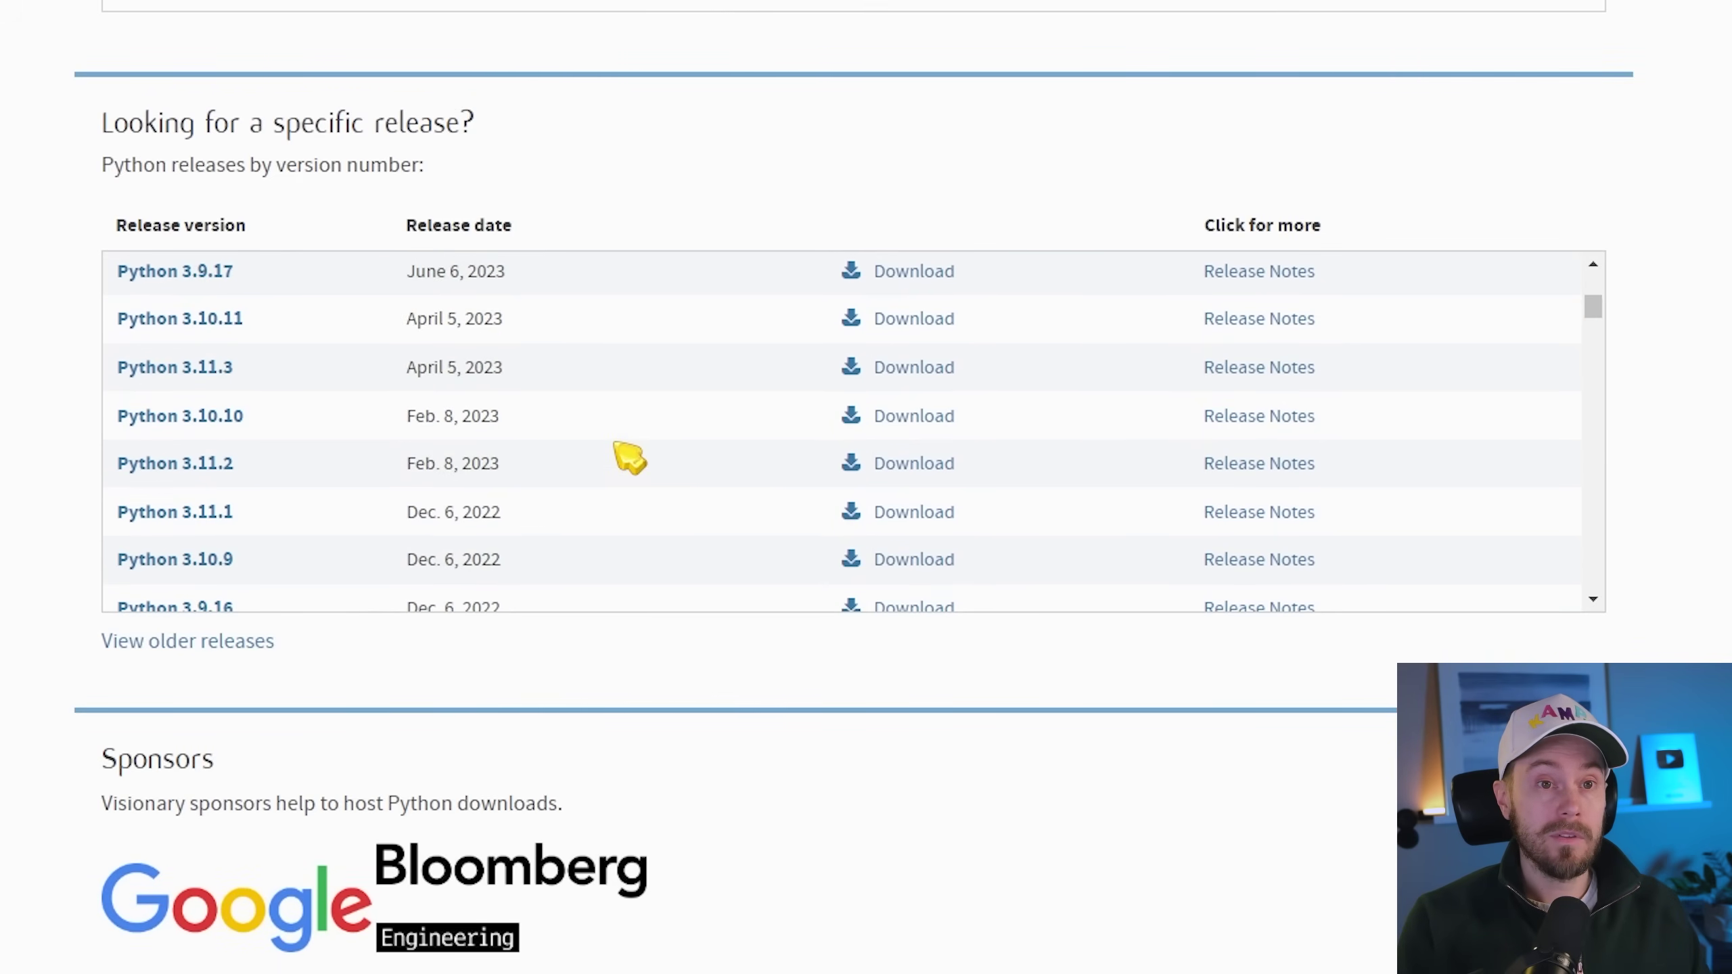
Find Python 3.10.6 and save its 64-bit Windows installer to Downloads.
key(ctrl+f)
text(6)
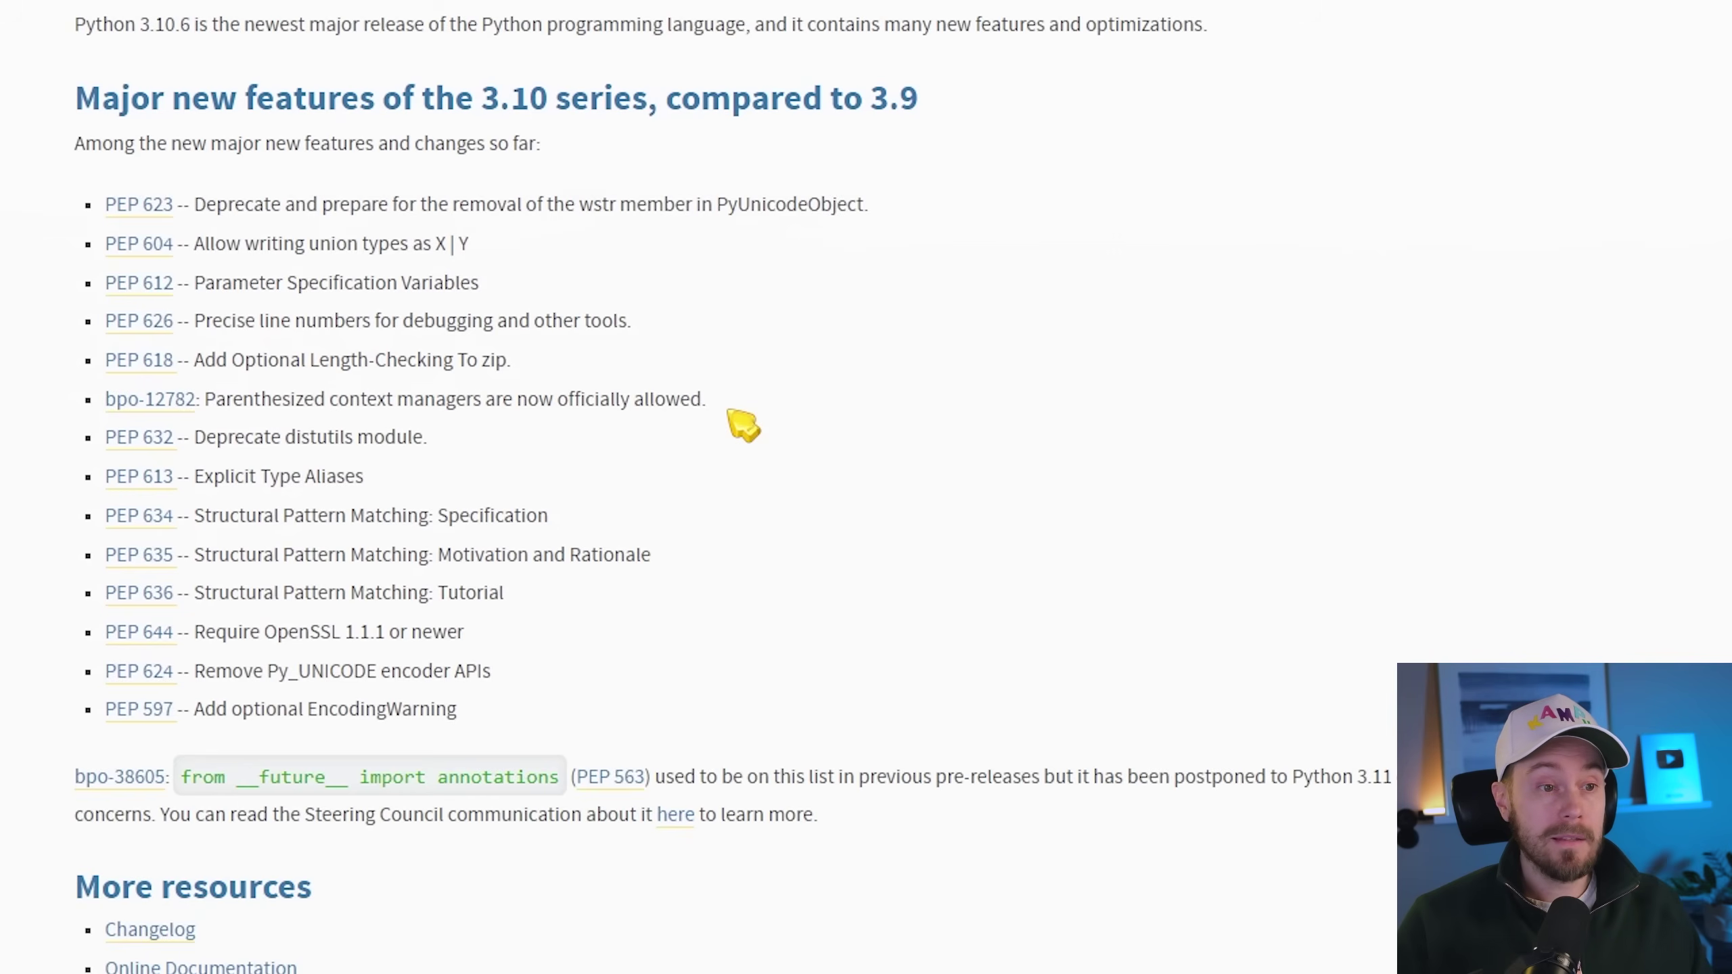
scroll(744, 424, down, 15)
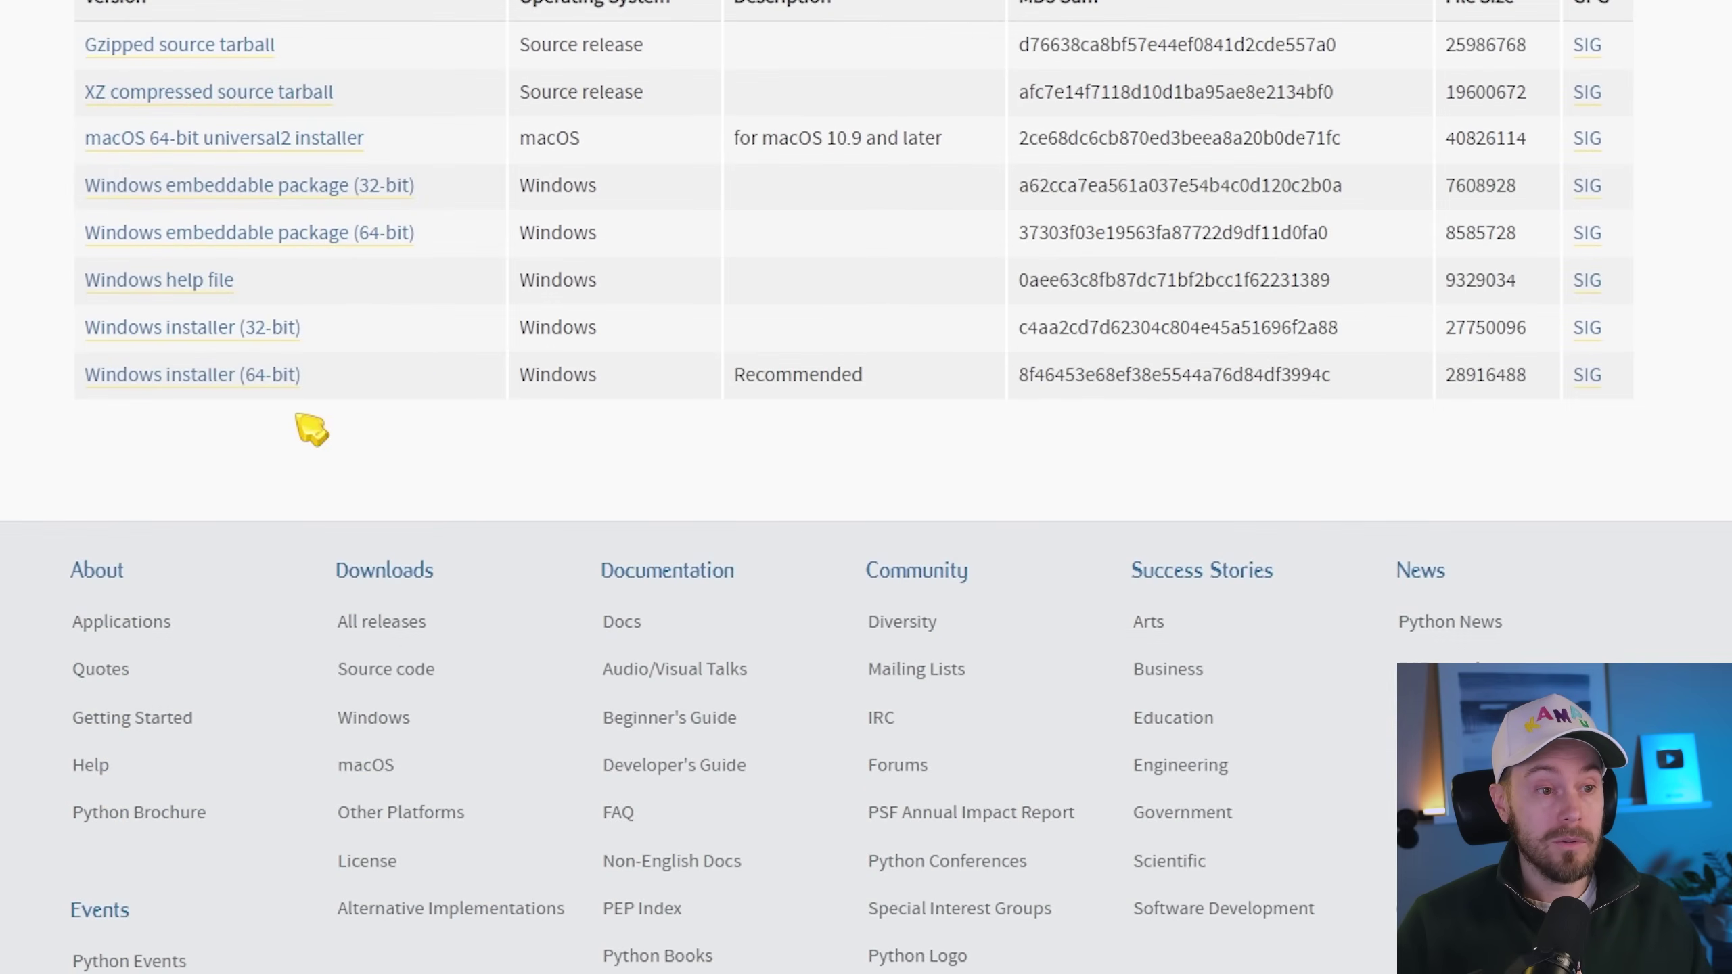
click(260, 377)
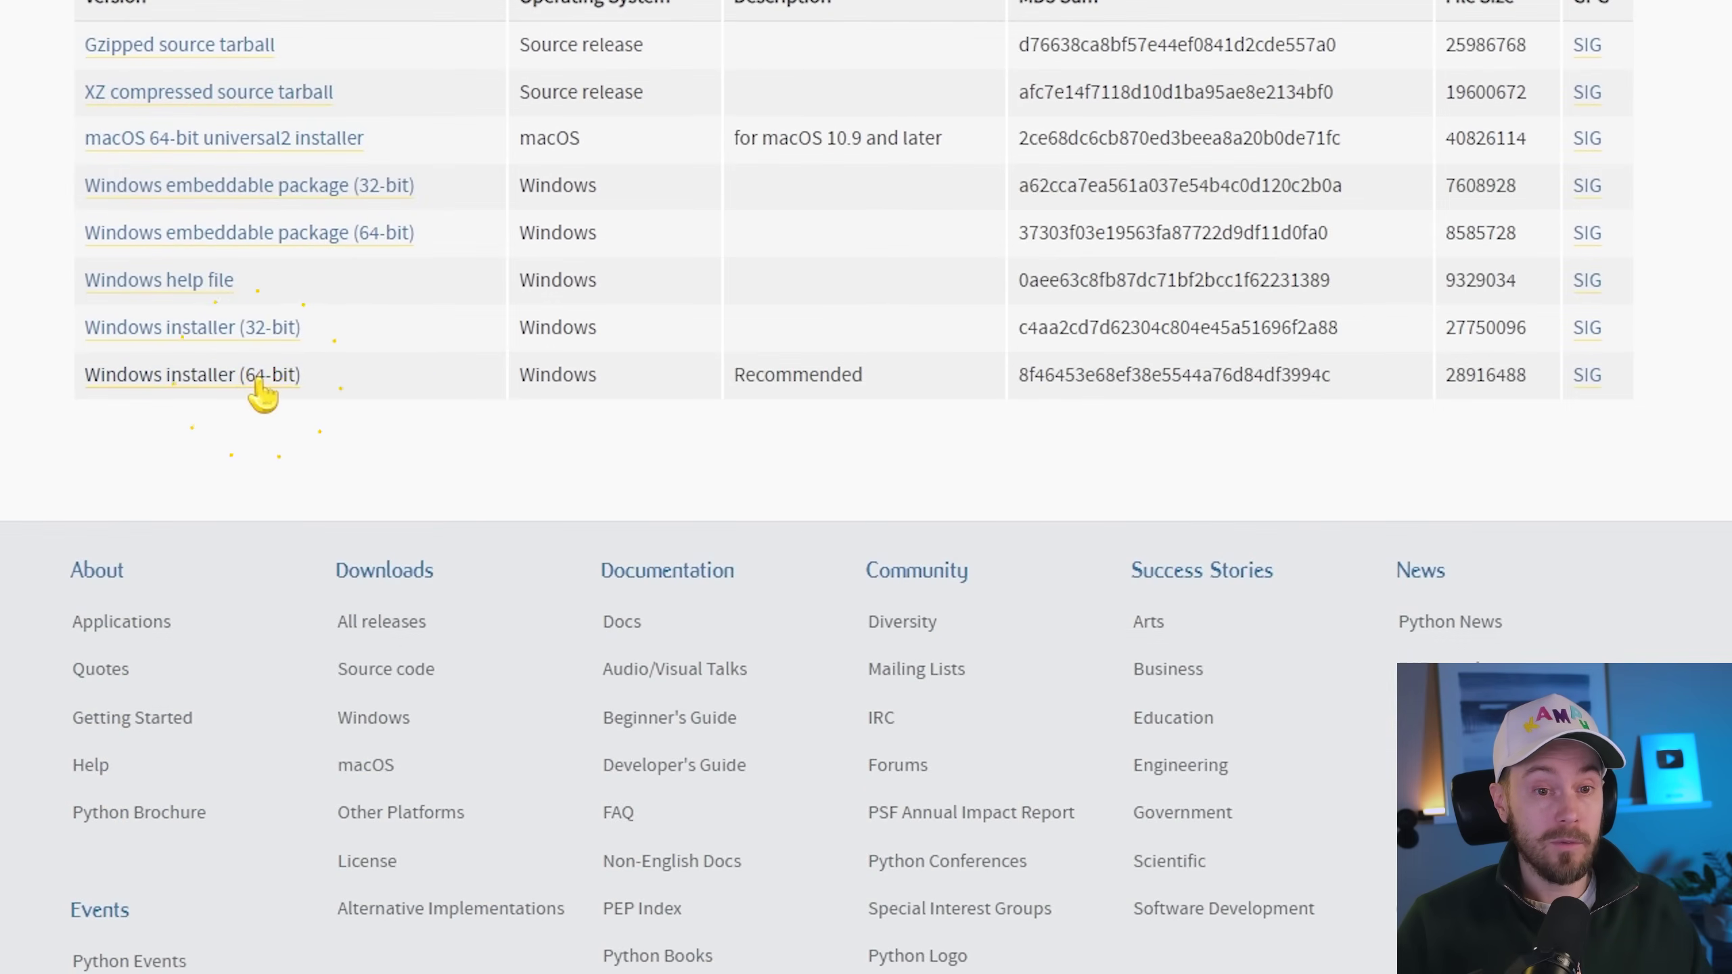
key(Return)
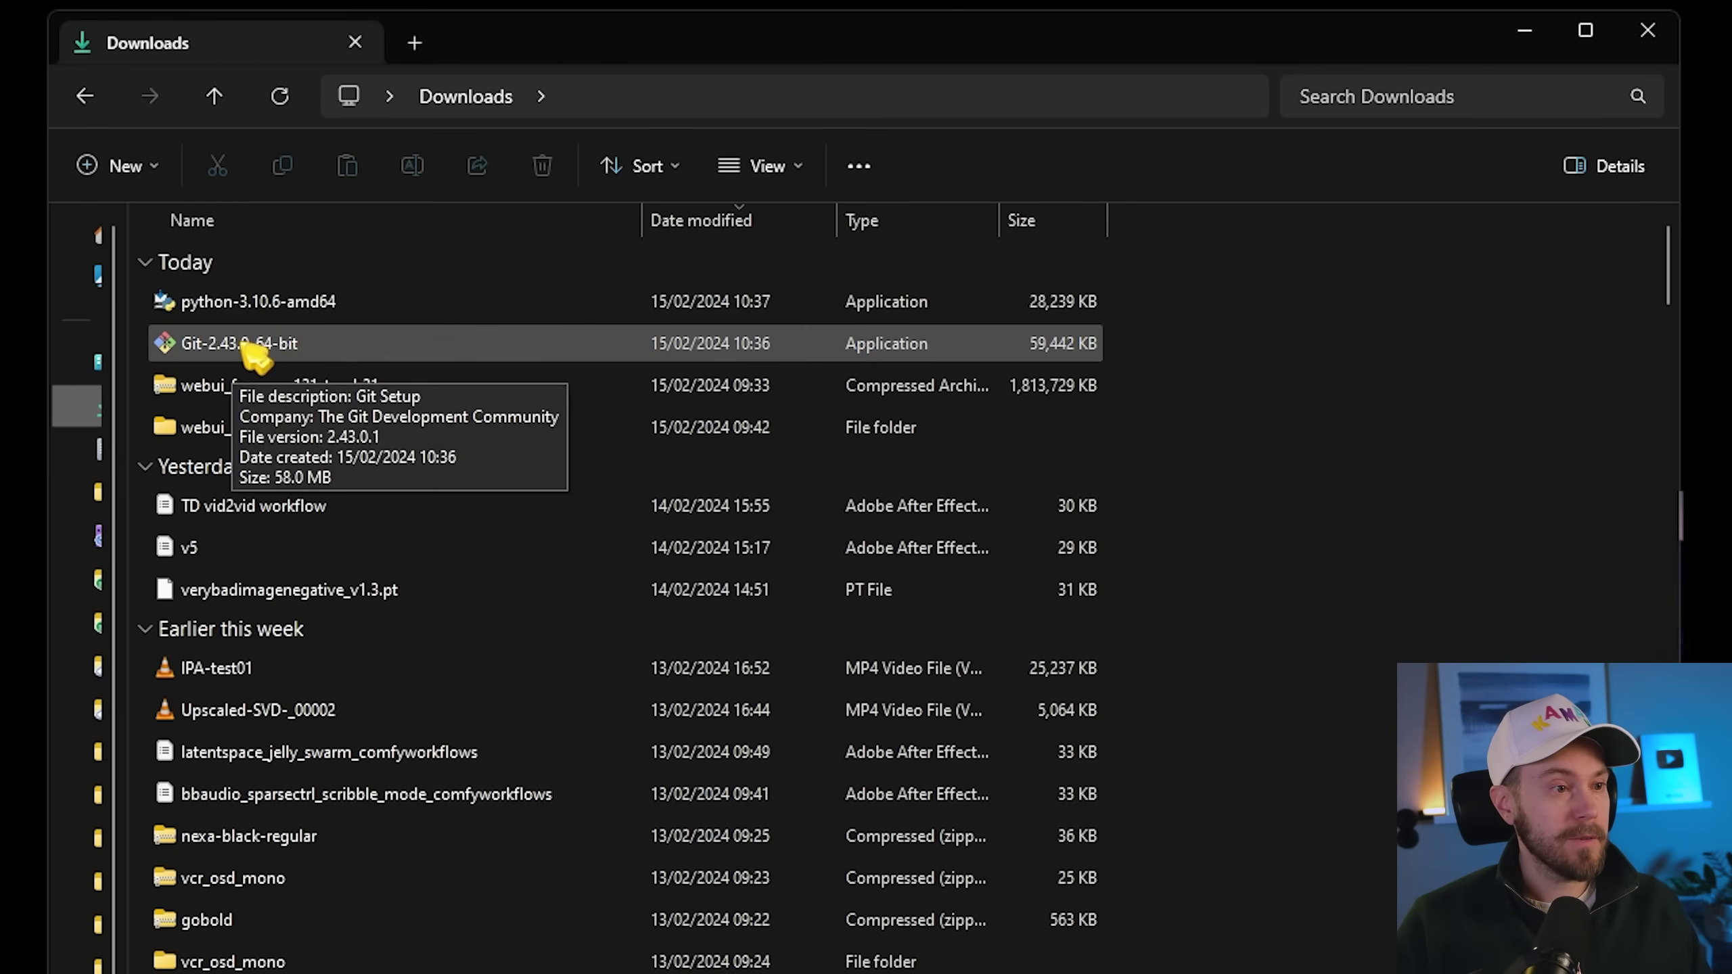
Start the Git 2.43.0 installer and accept the license, default components, Notepad editor, branch name and PATH setting.
double_click(249, 344)
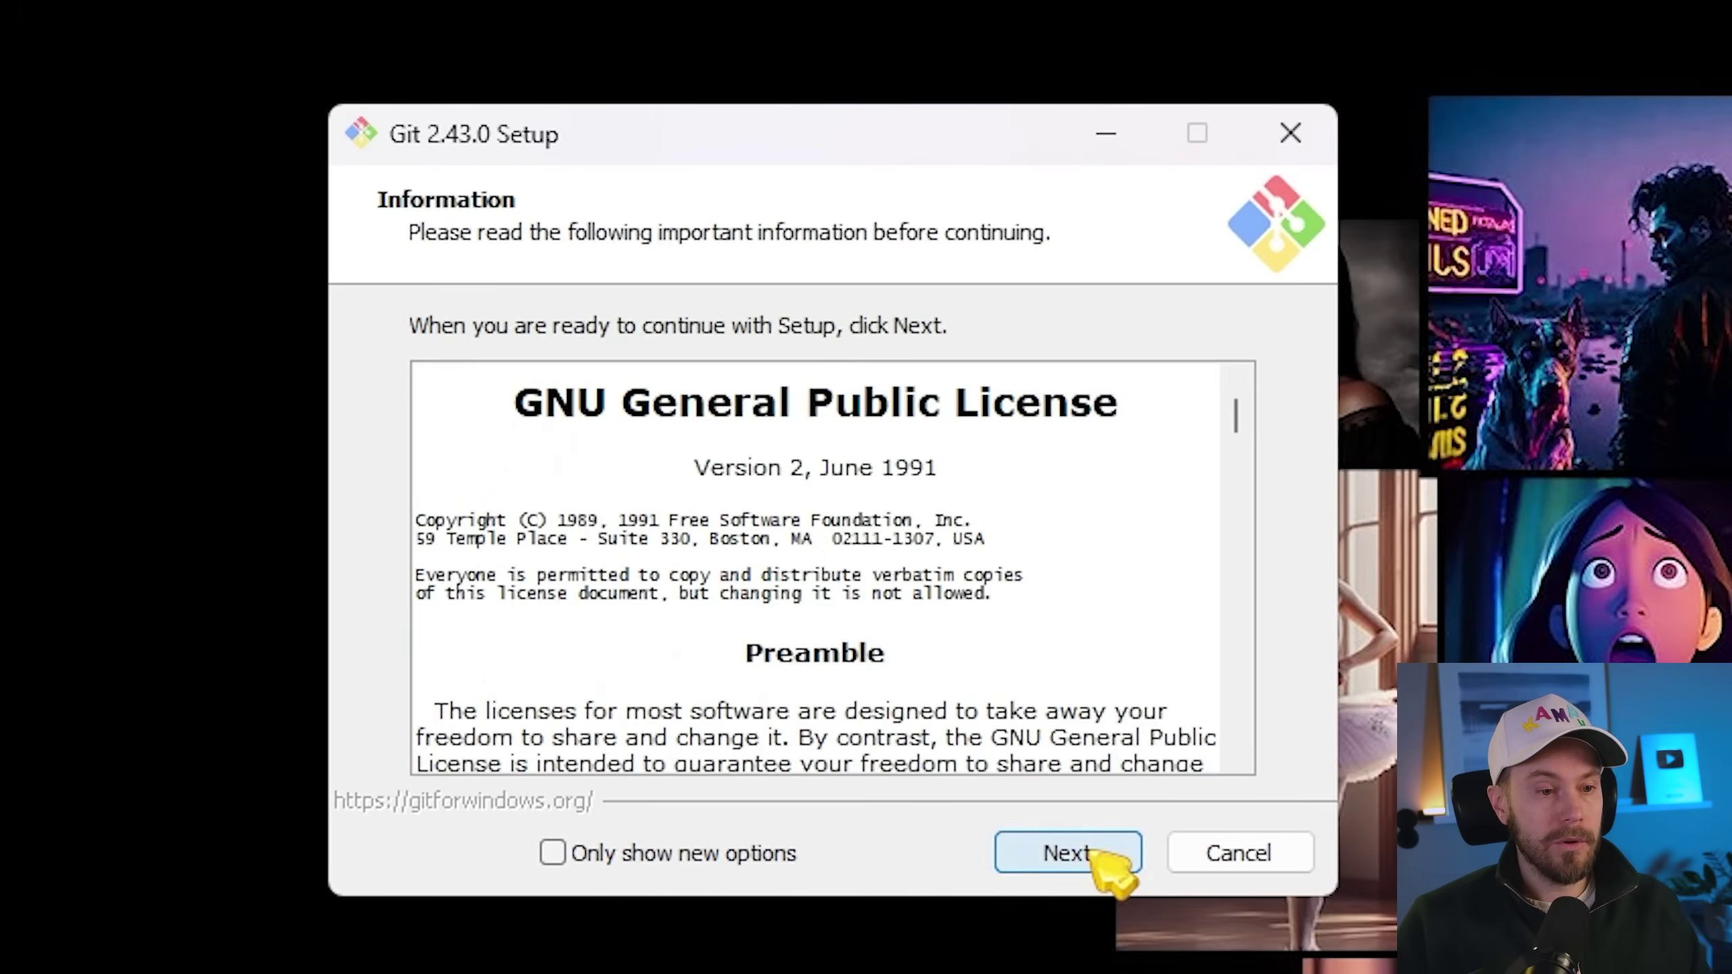
click(1091, 857)
click(1069, 862)
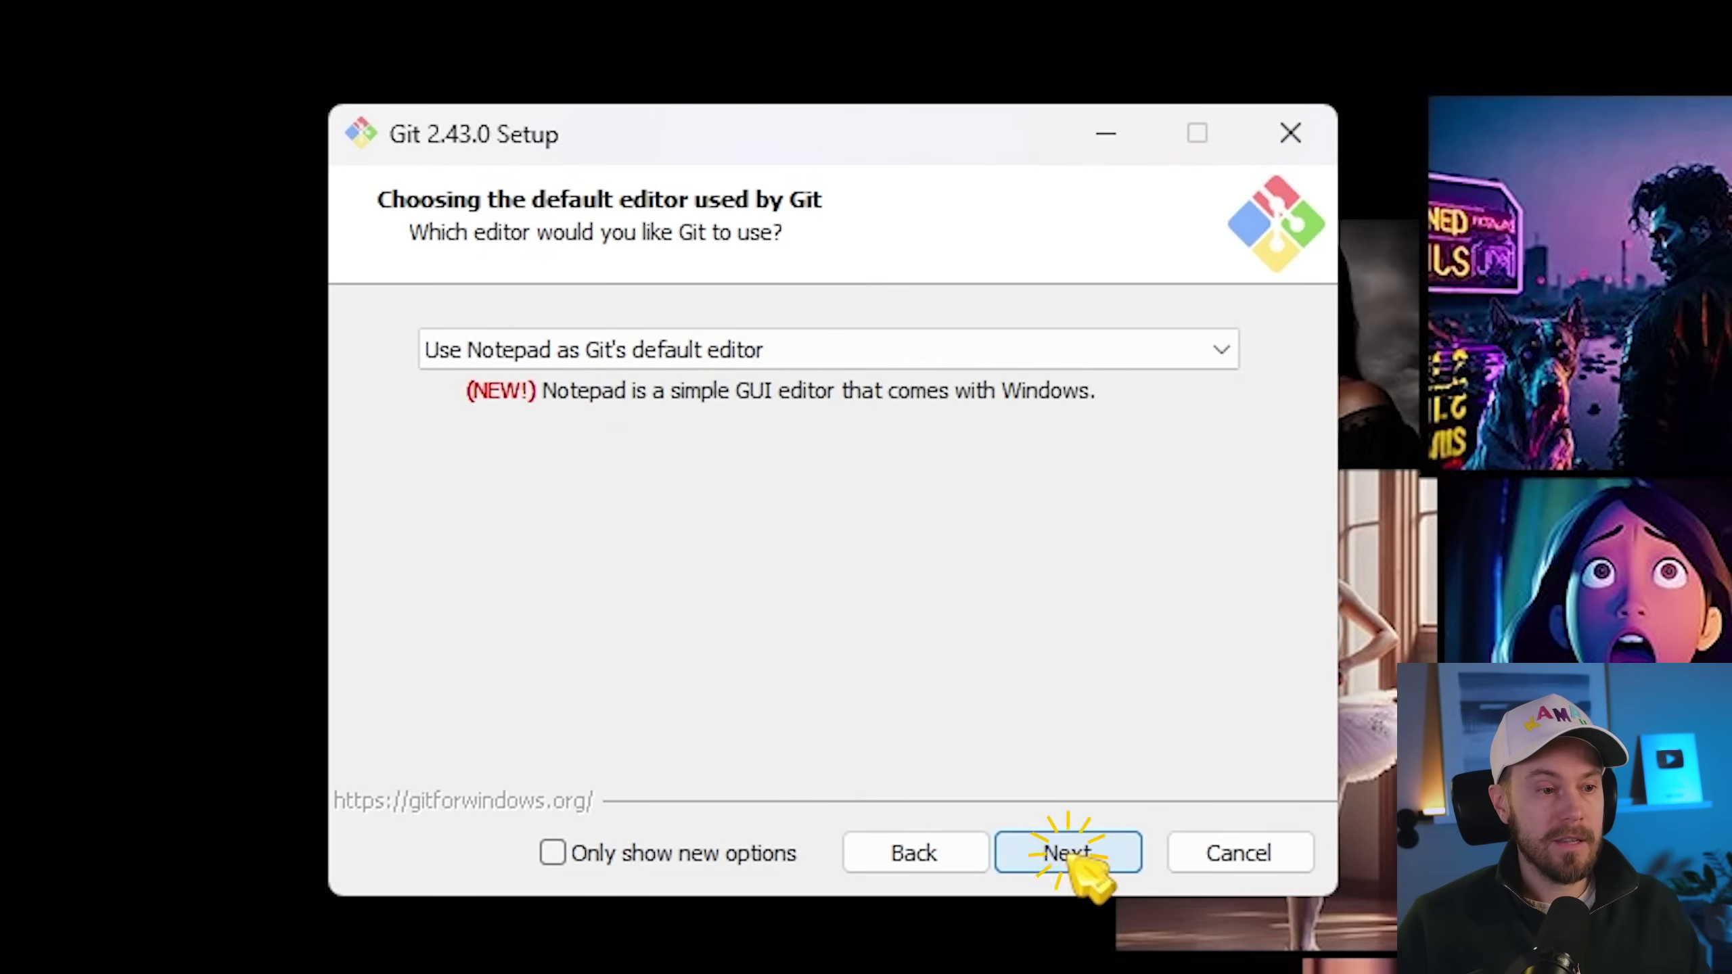
click(1072, 859)
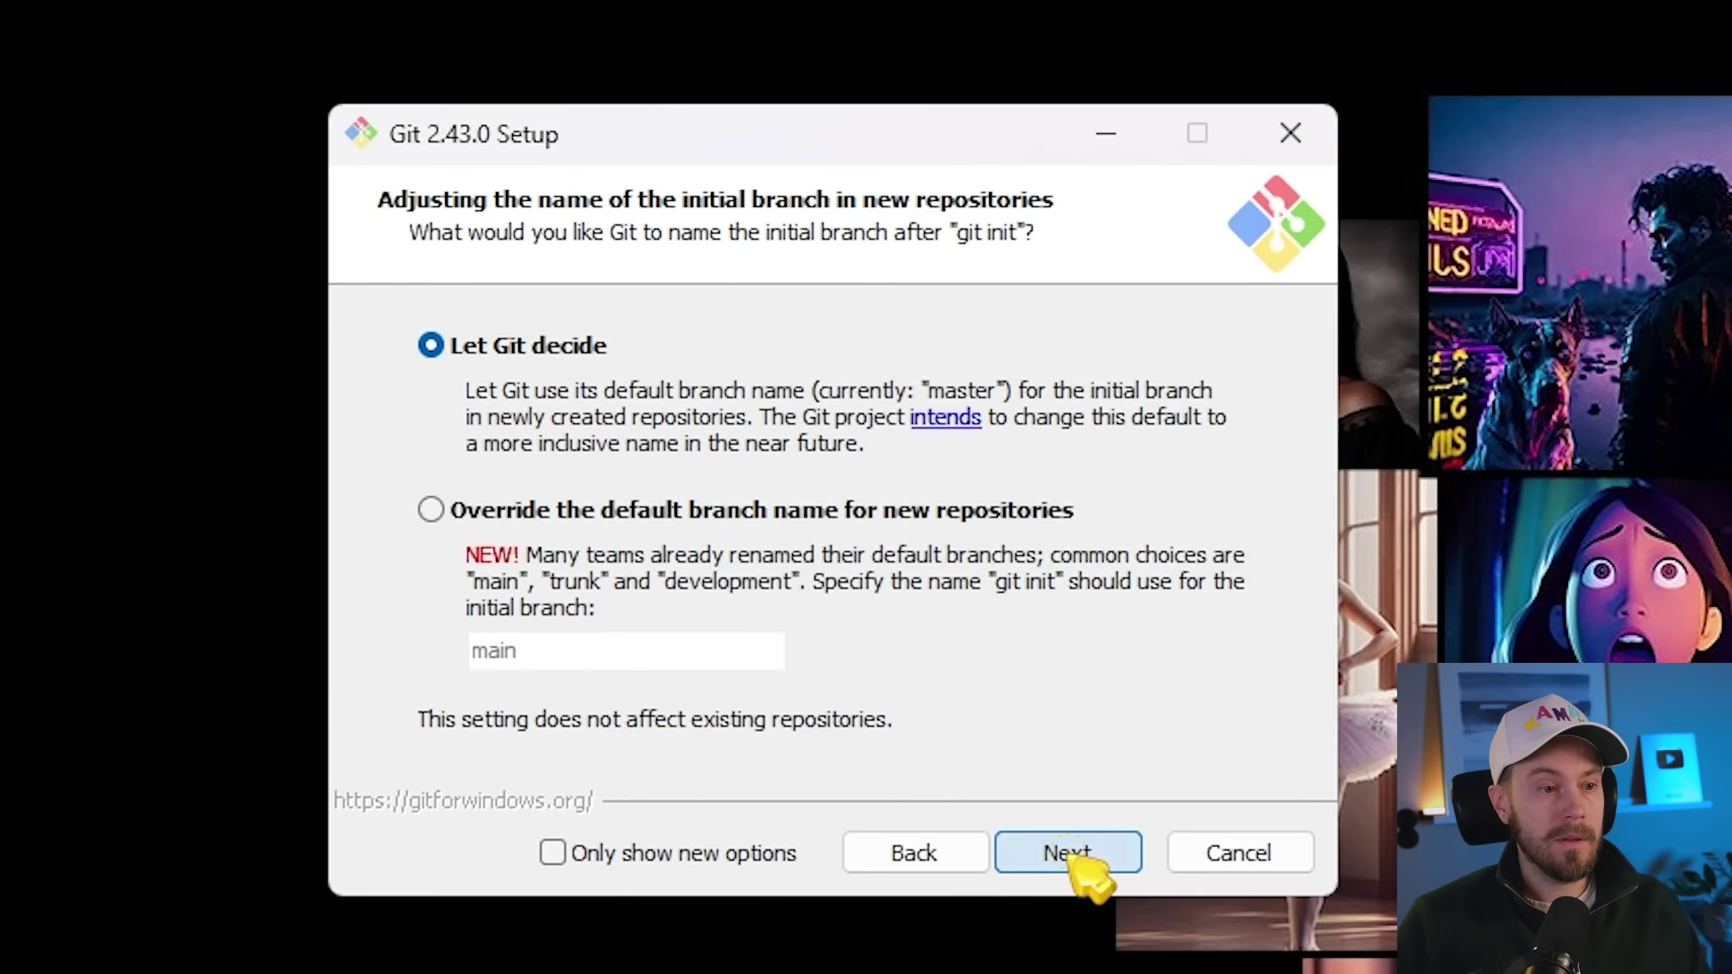
click(1090, 858)
click(1090, 858)
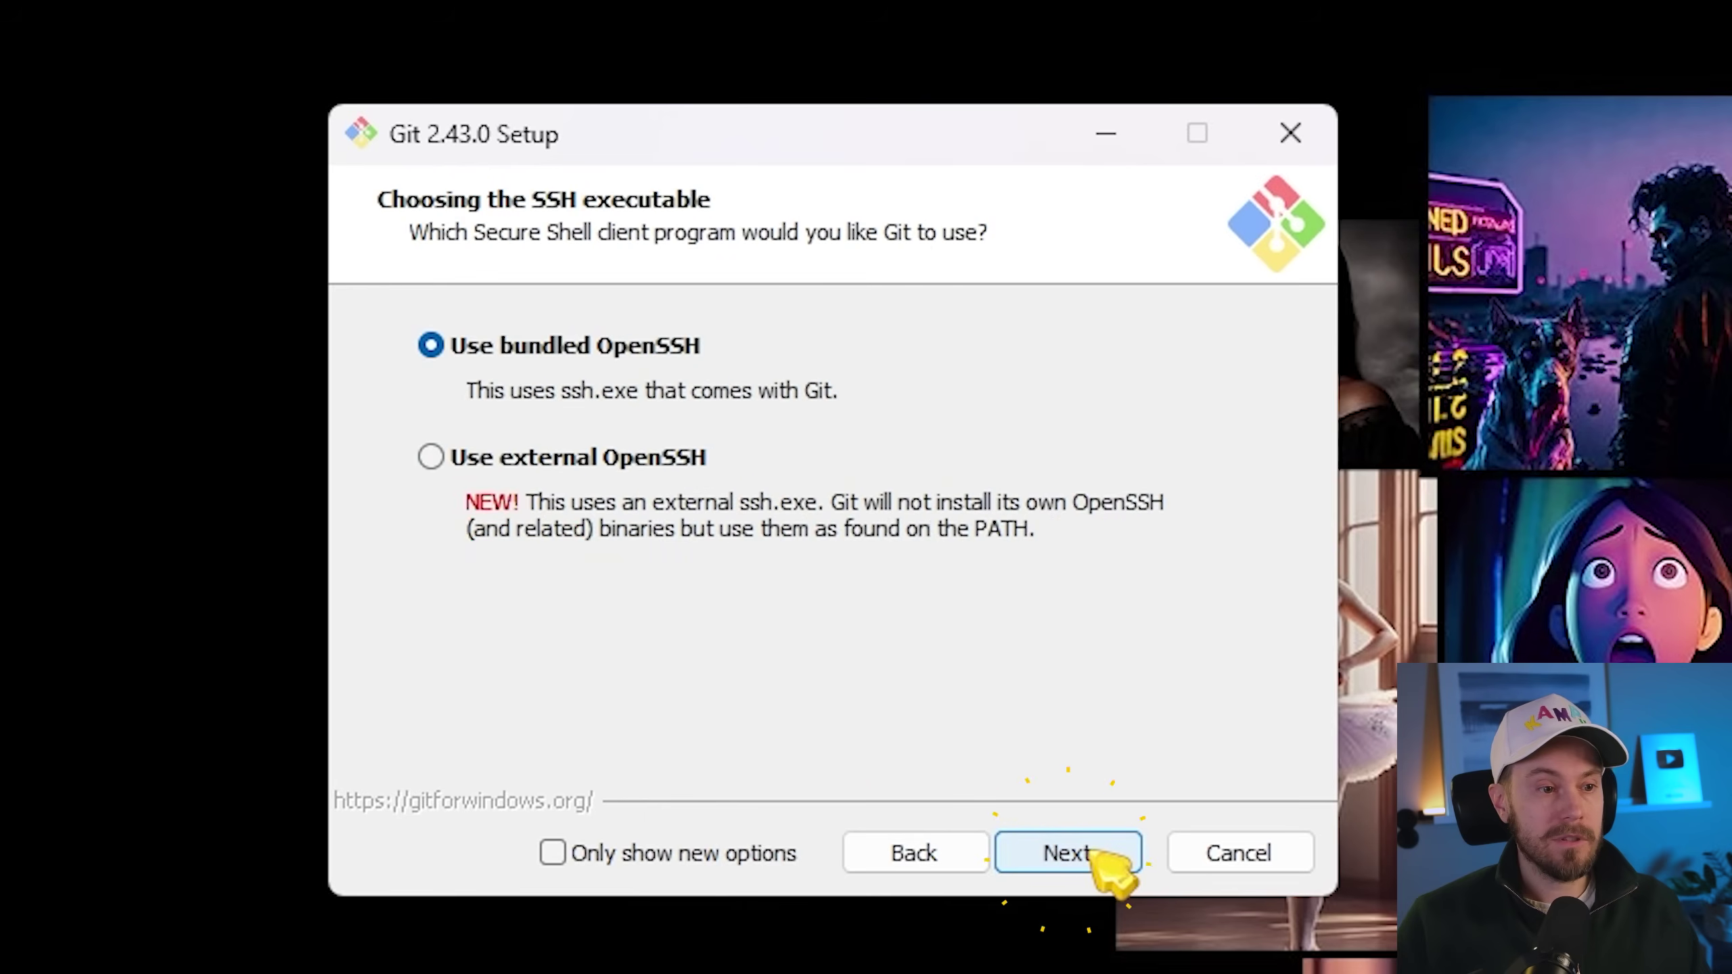
Keep the default OpenSSH, HTTPS, line-ending, MinTTY and pull options, then install Git.
click(1090, 857)
click(1088, 856)
click(1088, 857)
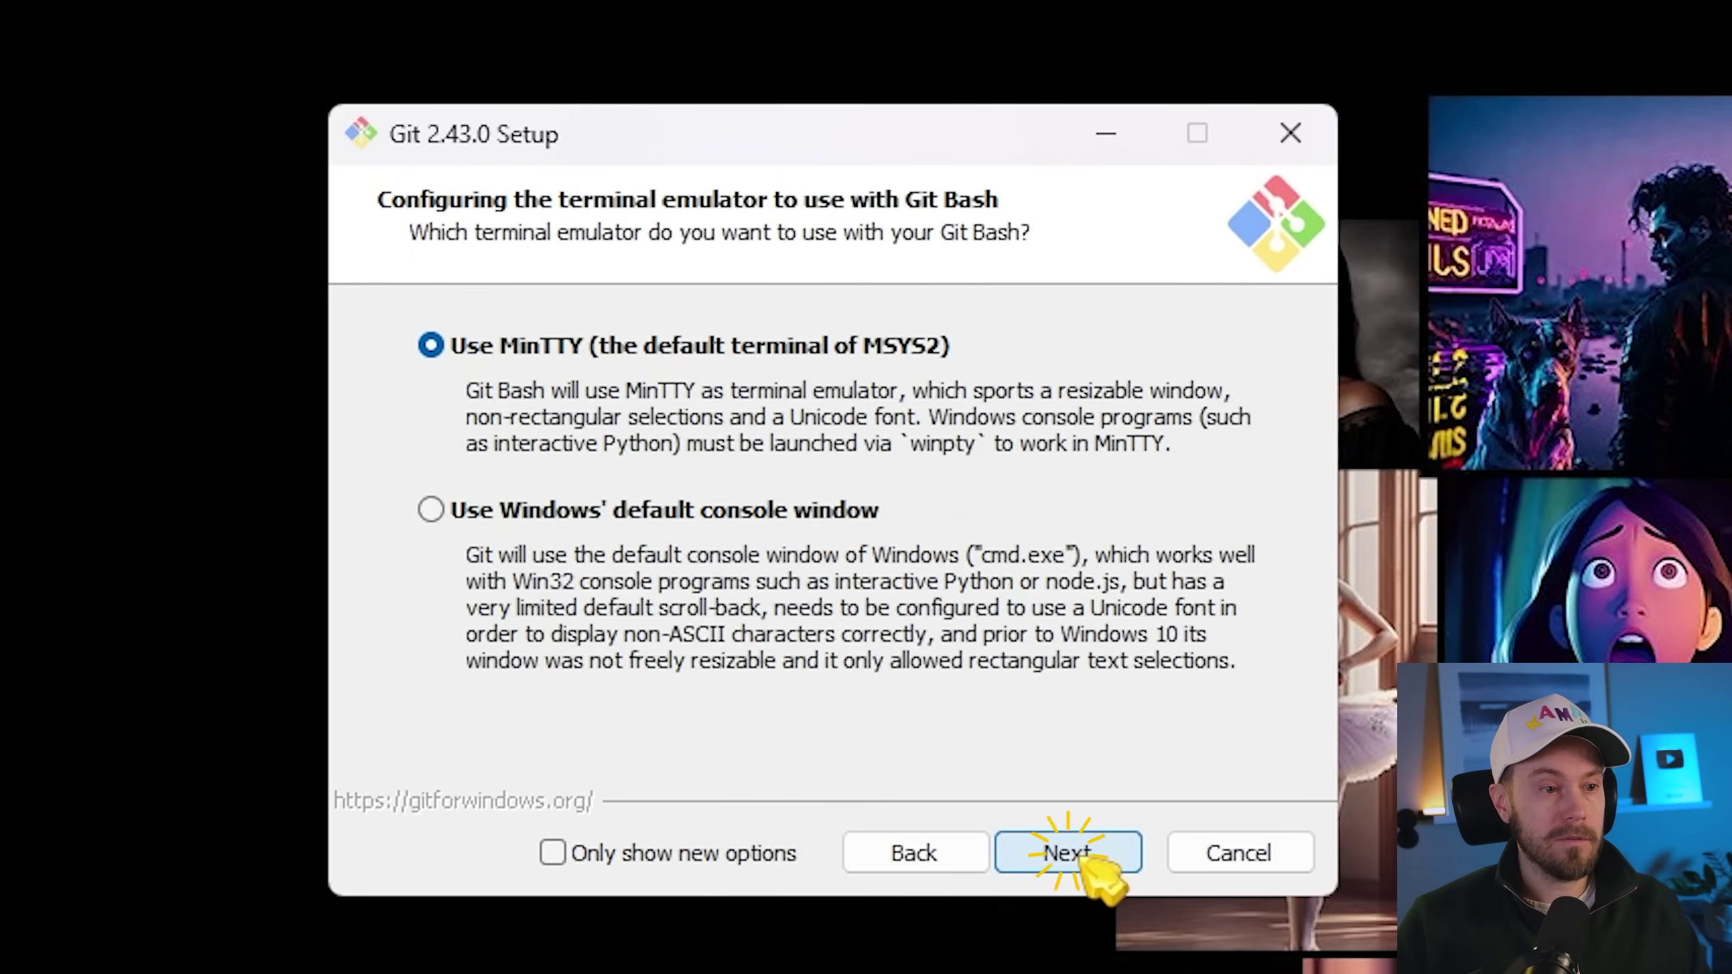
click(1083, 856)
click(1083, 859)
click(1086, 859)
click(1086, 859)
click(1088, 859)
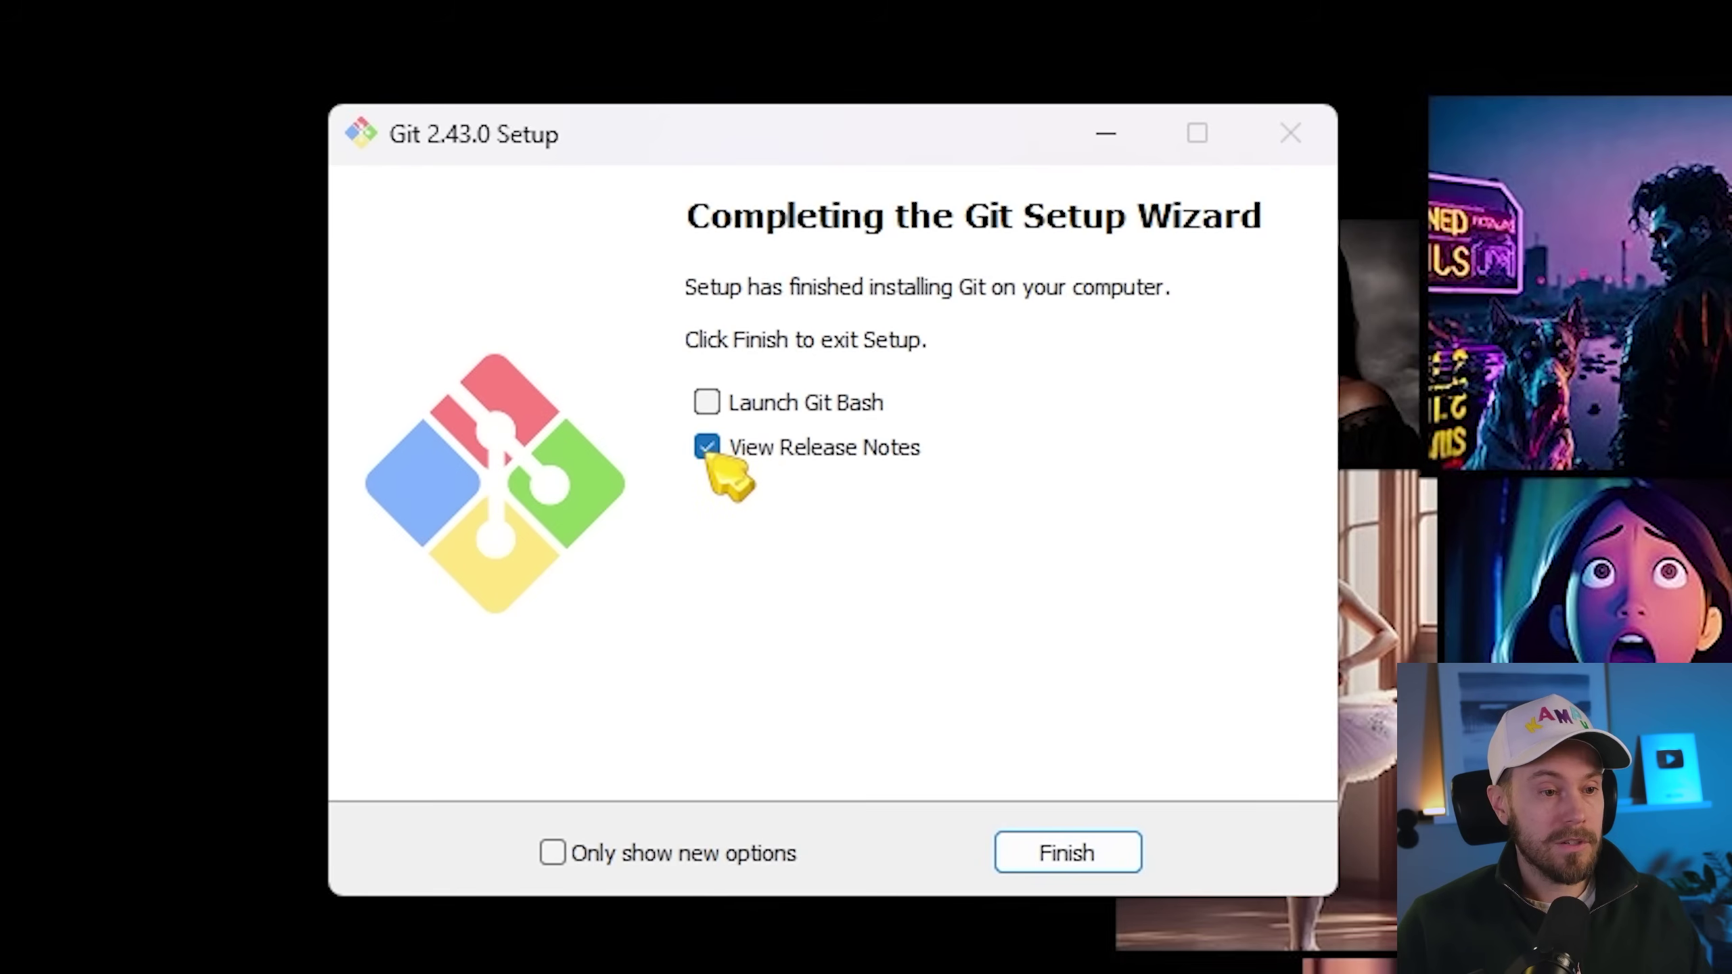
Finish Git setup without viewing release notes and launch the Python 3.10.6 installer.
click(707, 448)
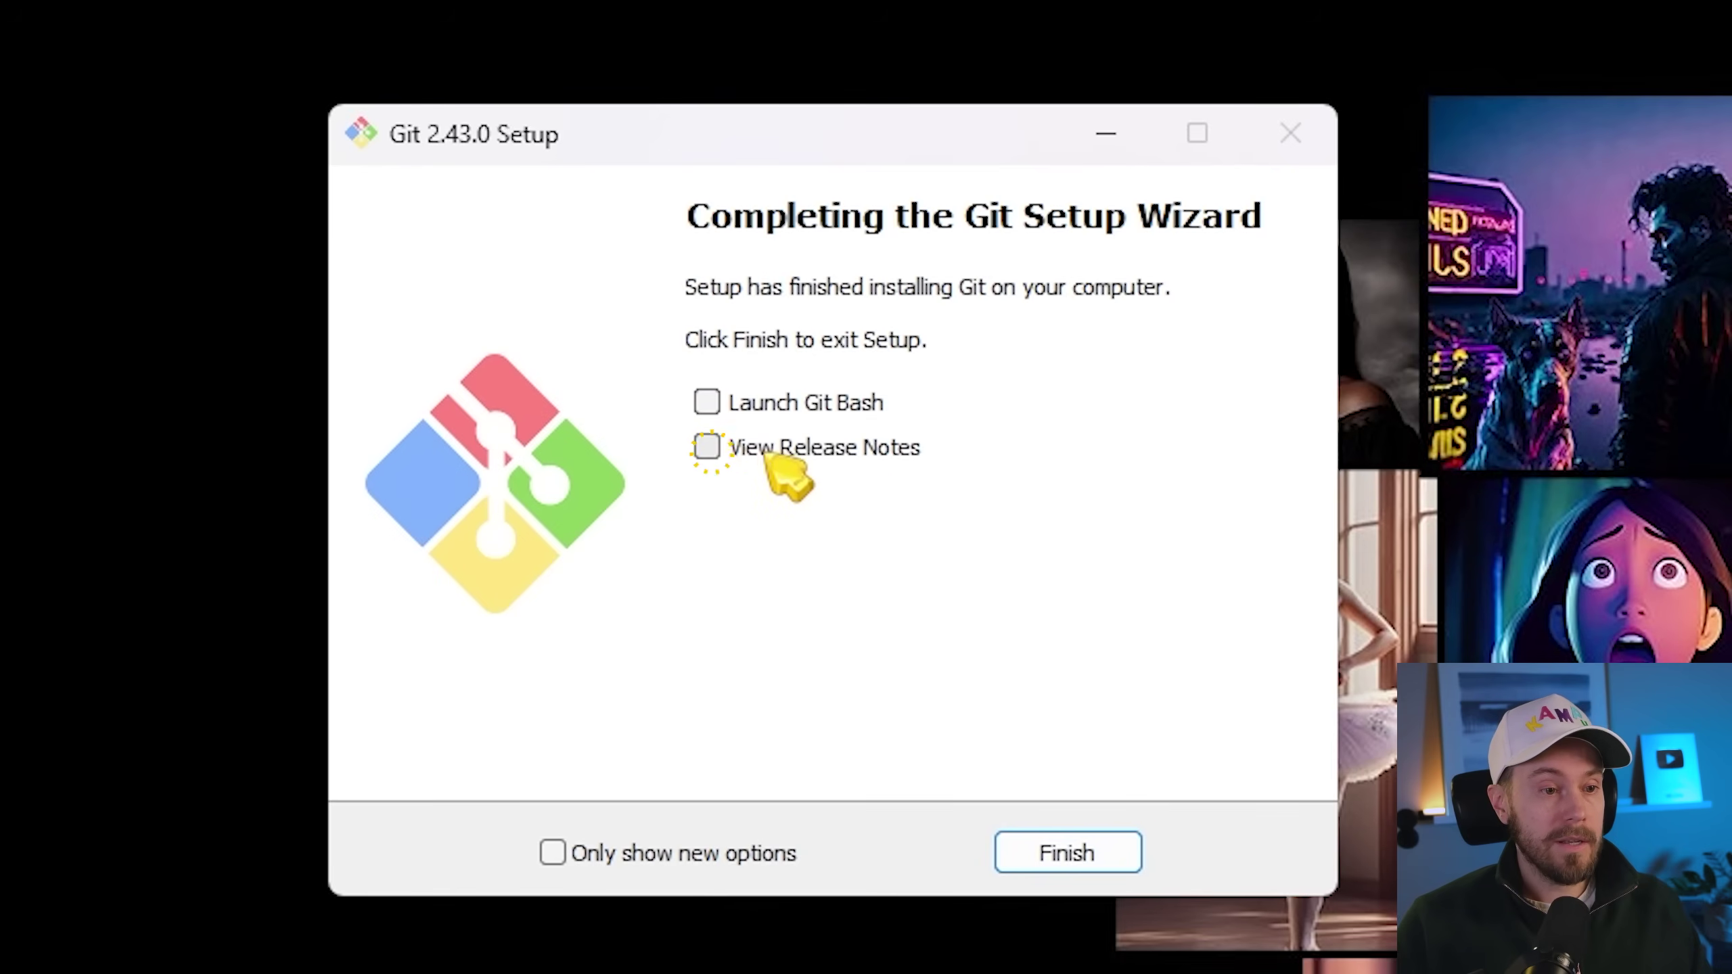
click(1067, 853)
double_click(251, 186)
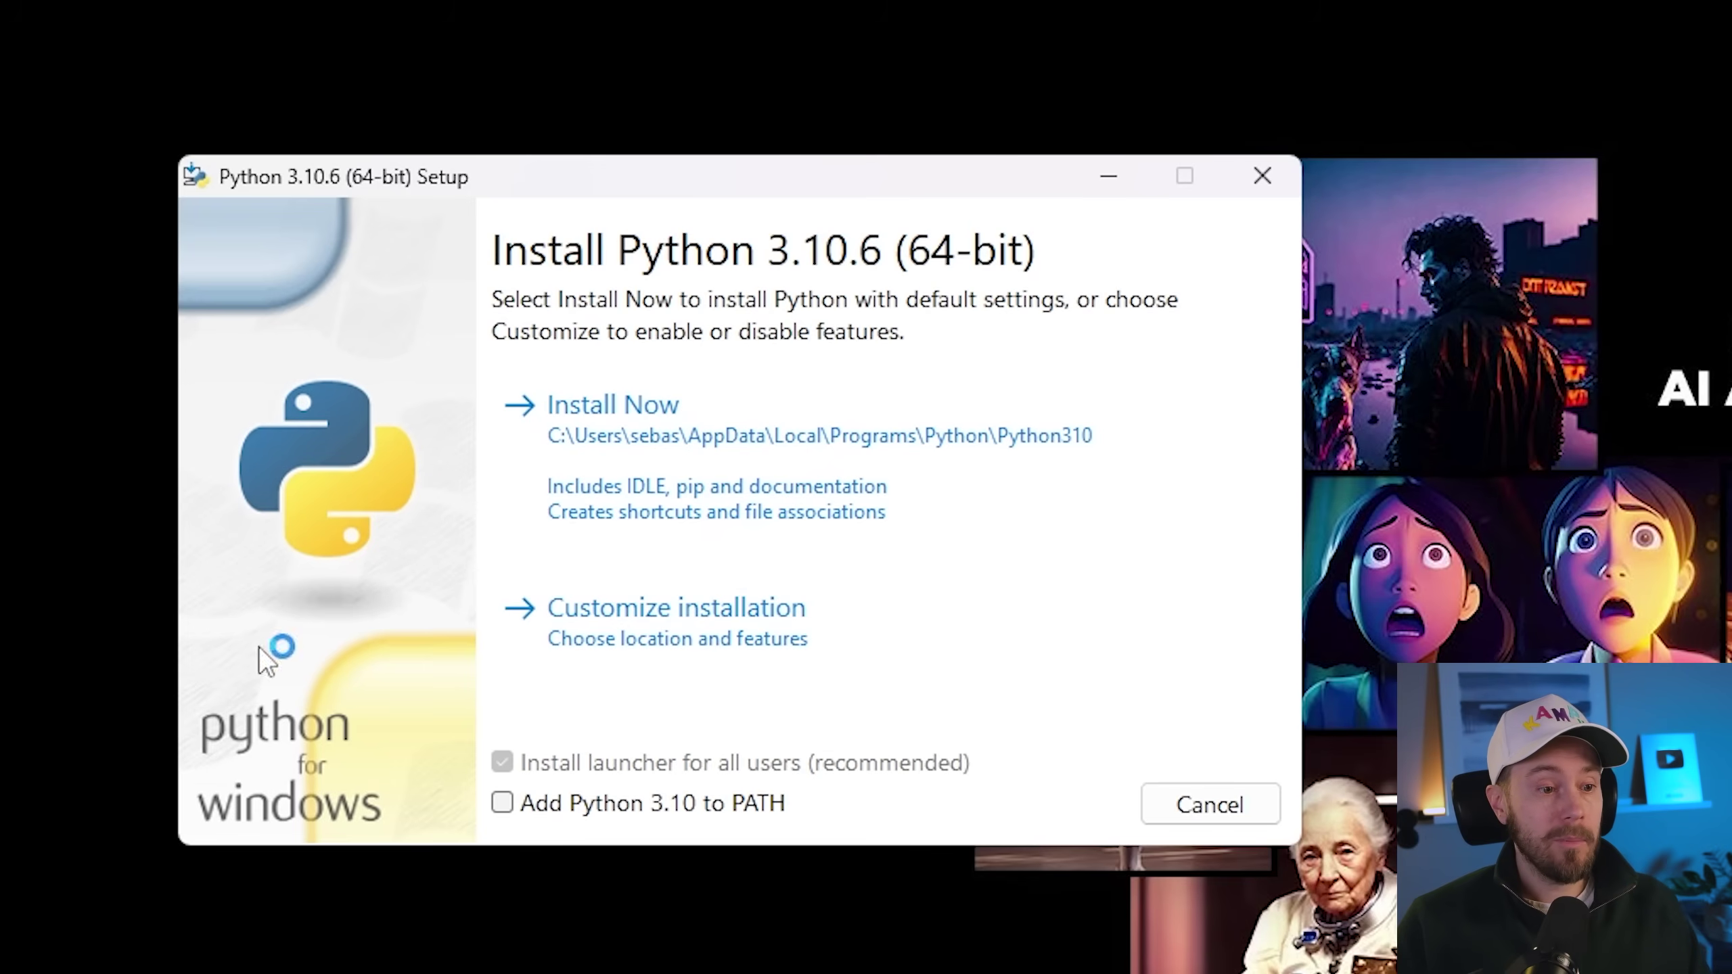
Install Python 3.10.6 with 'Add Python 3.10 to PATH' ticked, then select the Forge git URL.
click(505, 807)
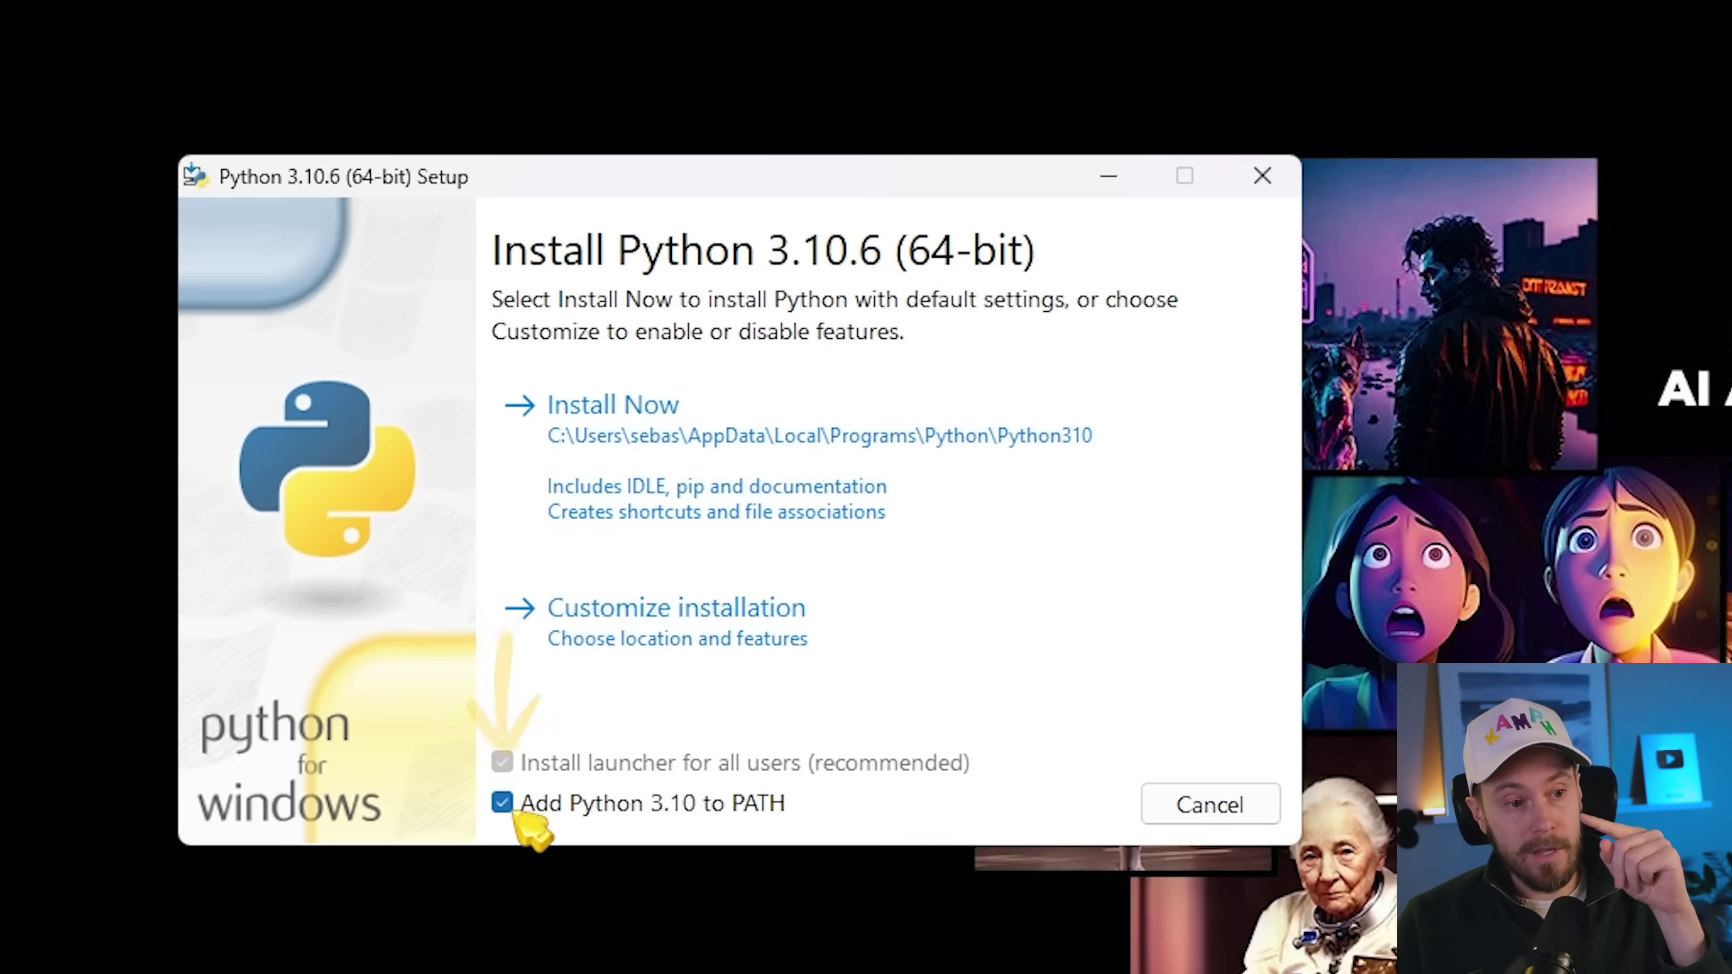
click(653, 411)
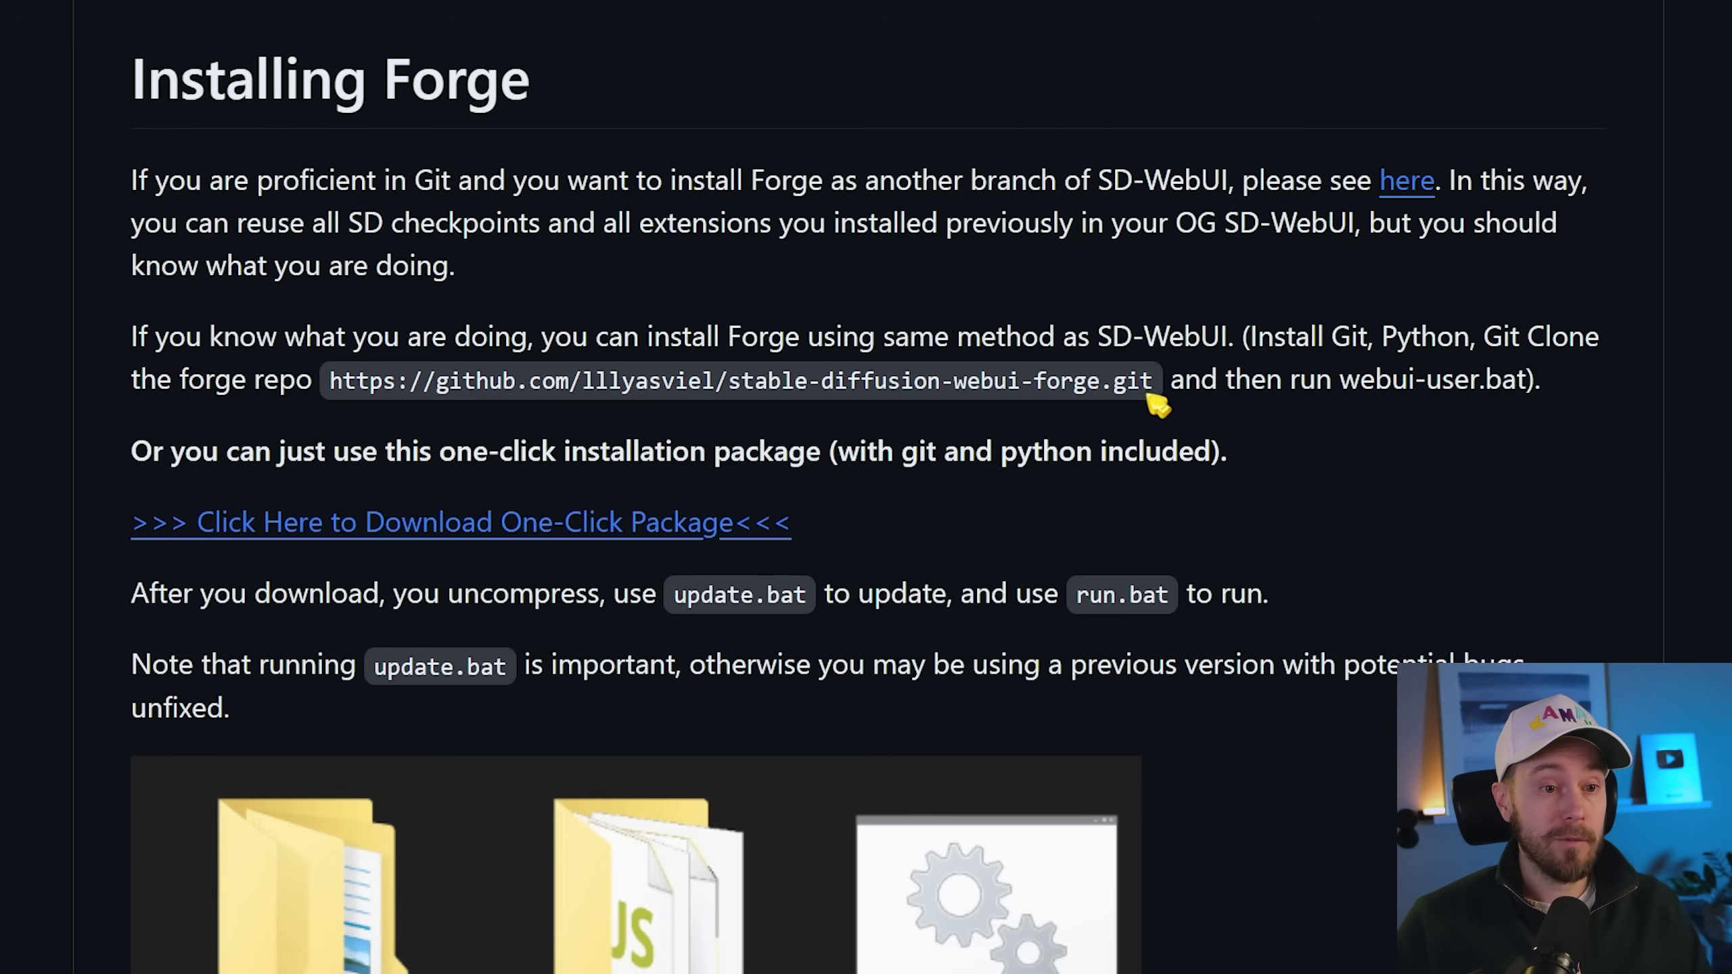
drag(1152, 382, 330, 391)
key(ctrl+c)
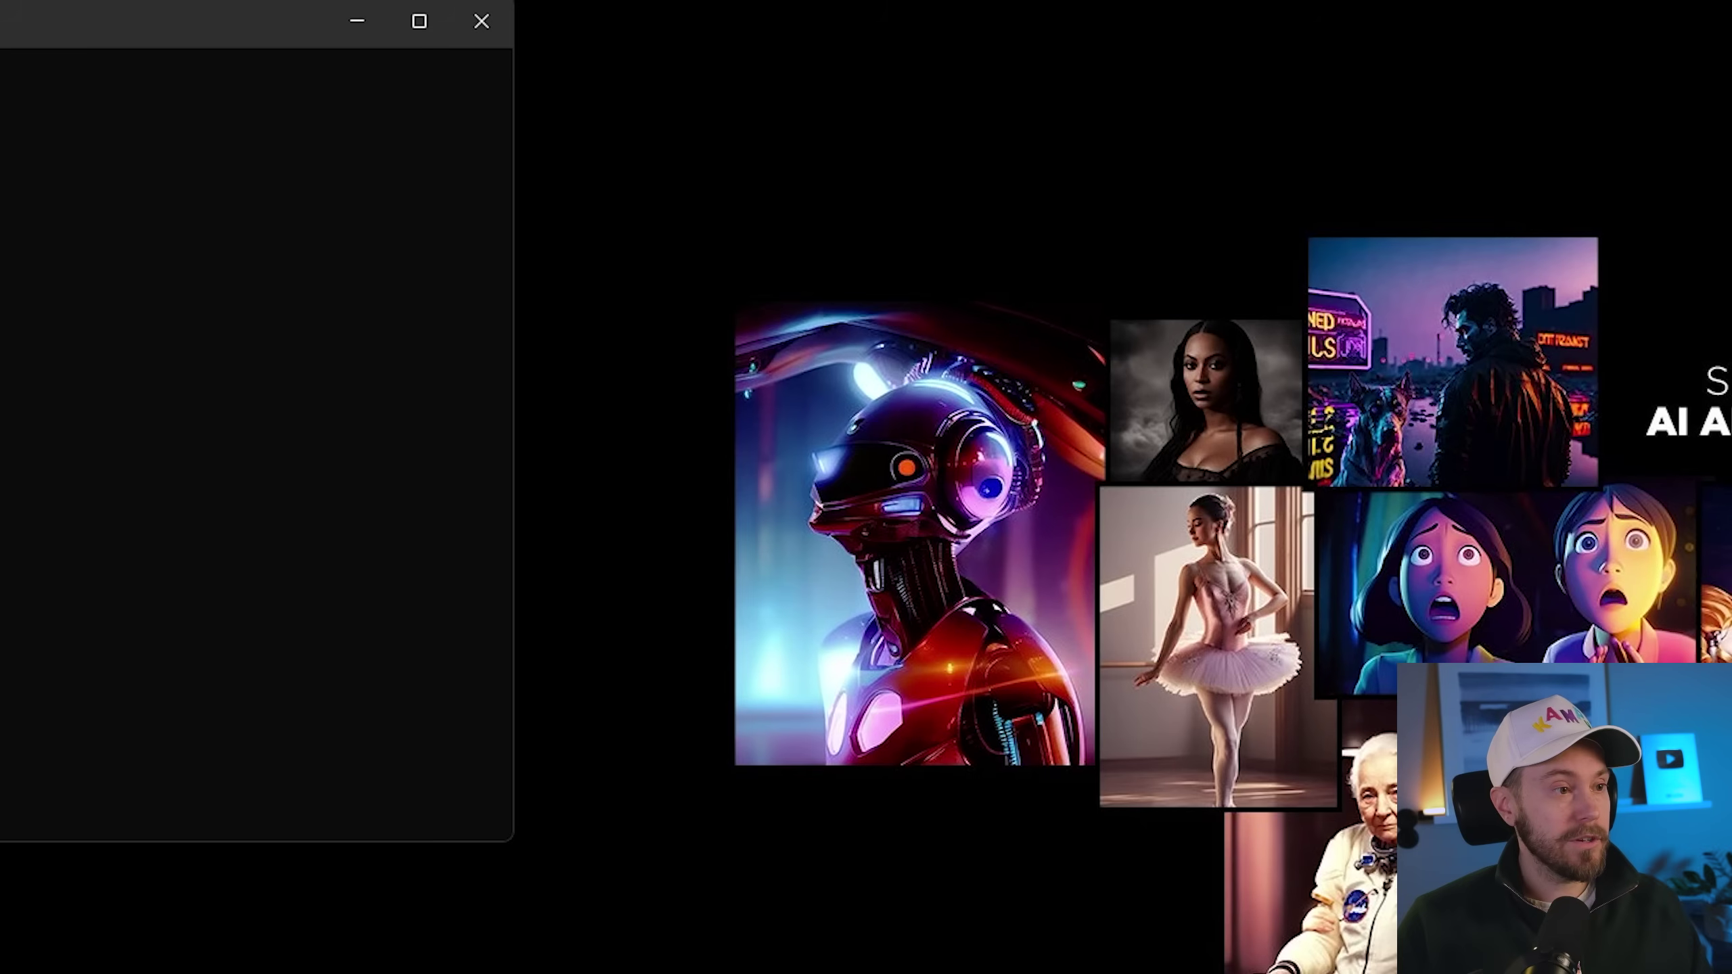
drag(0, 39, 785, 127)
Create and enter a forge folder, then git clone the pasted Forge repository URL.
text(md for)
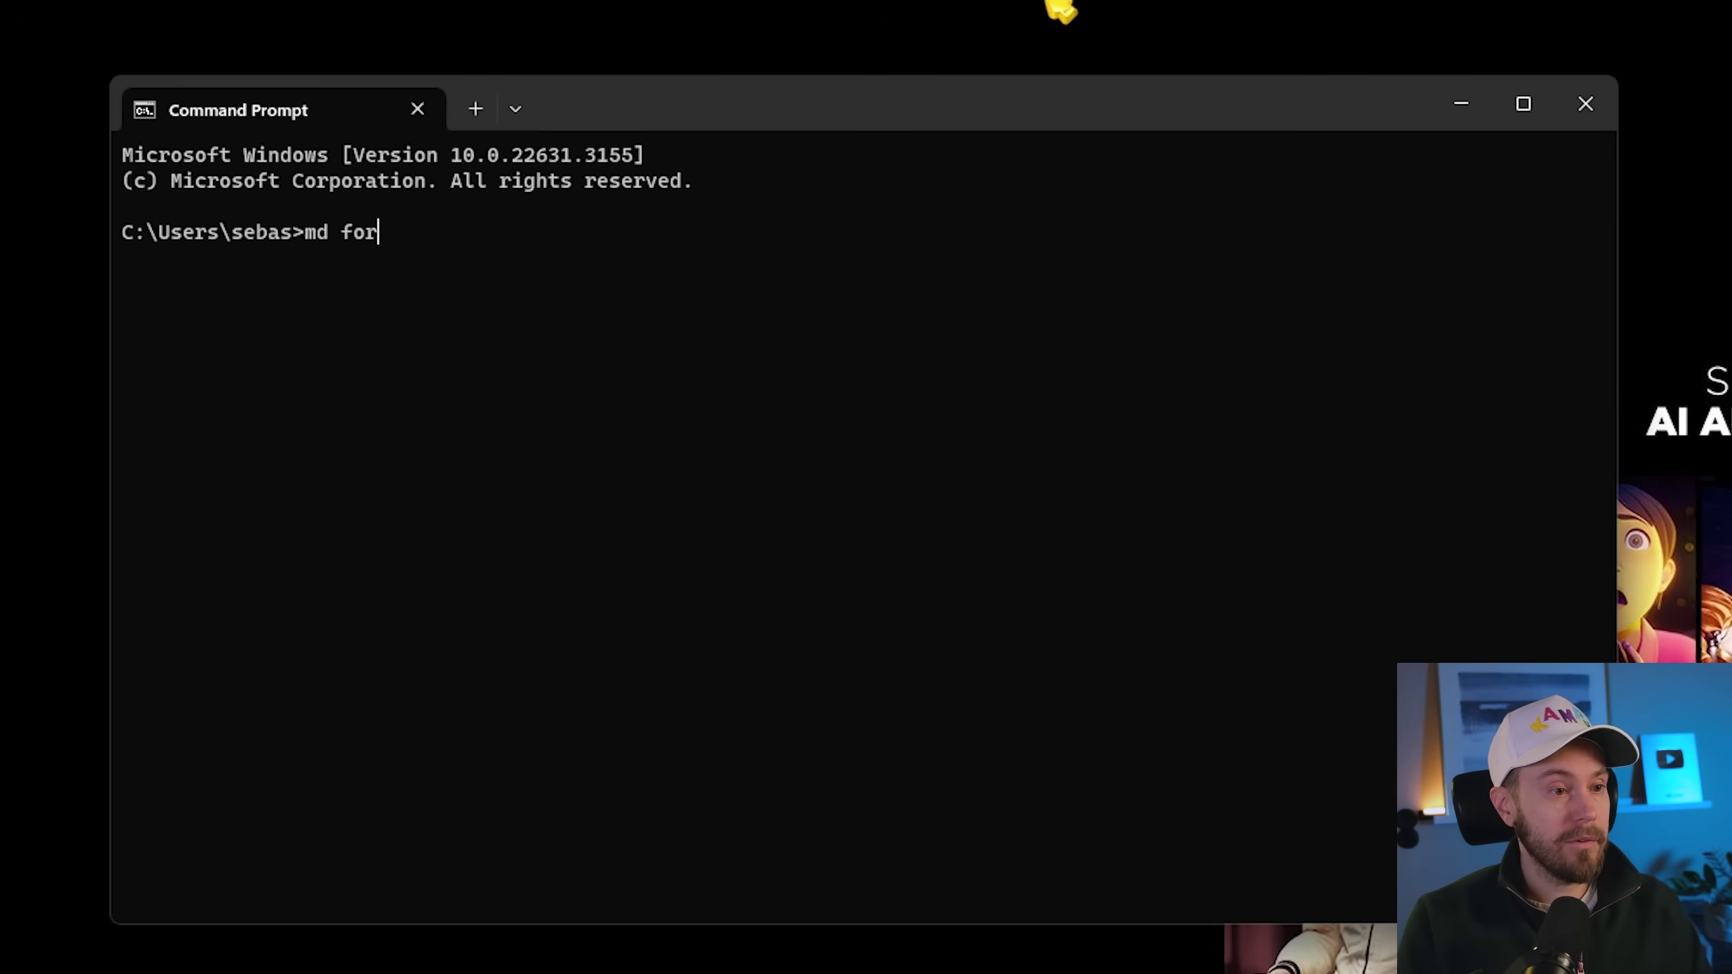
text(ge)
key(Return)
text(cd for)
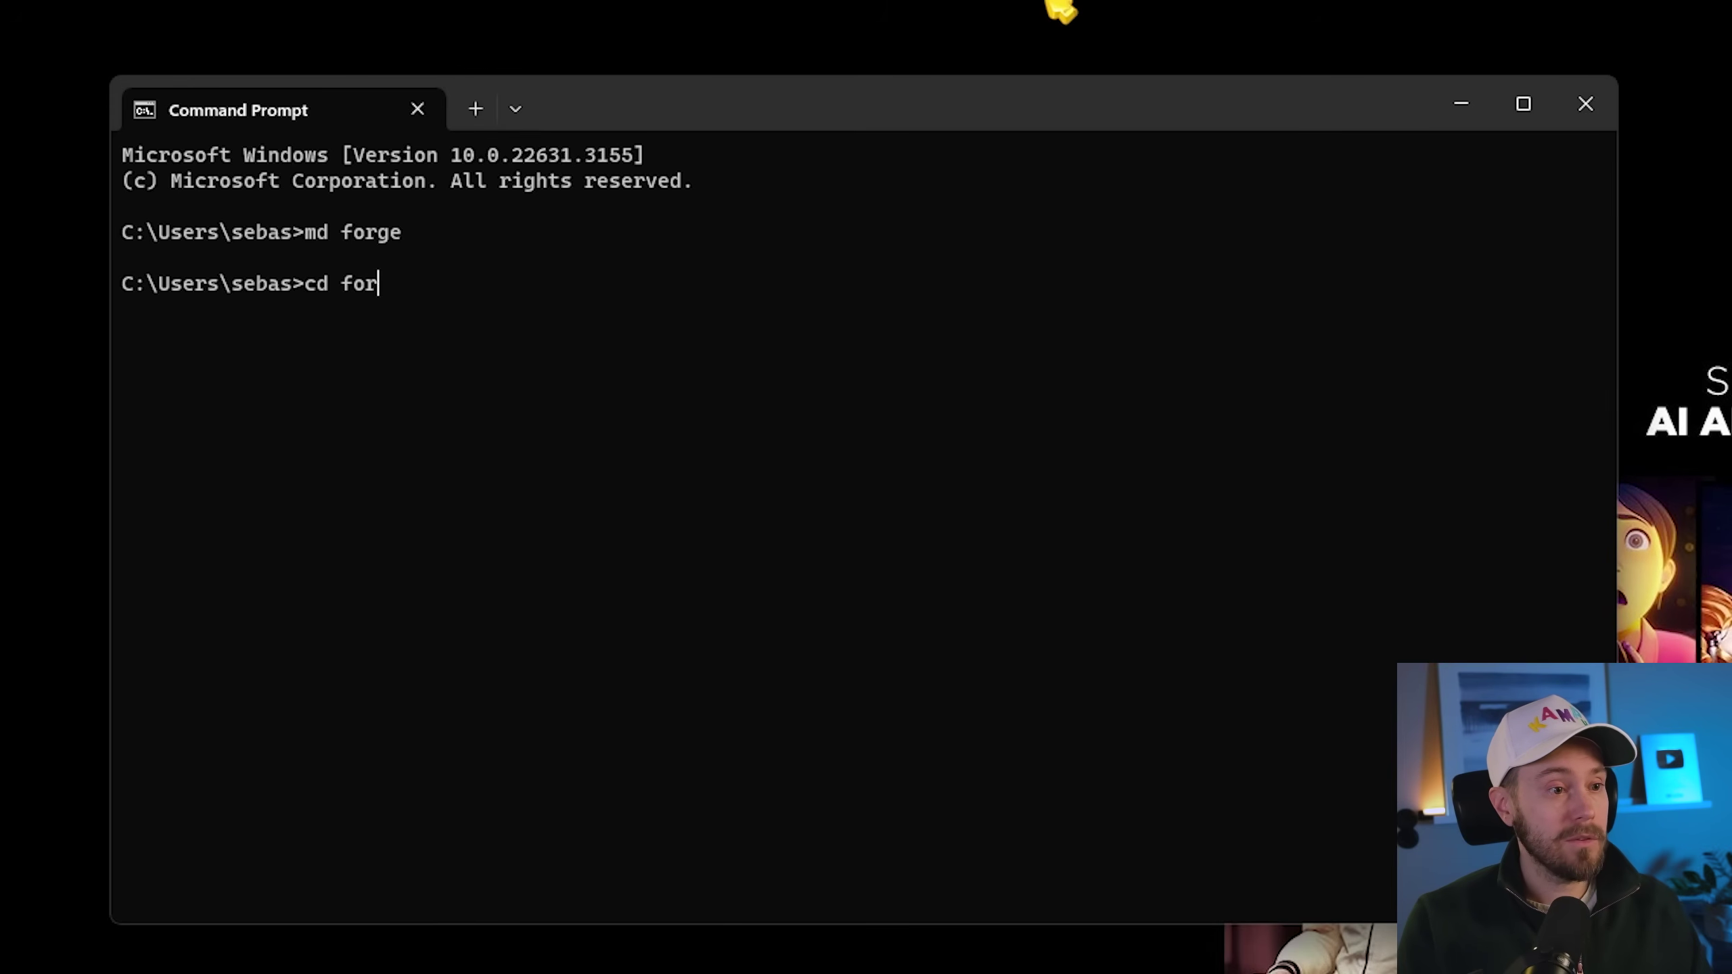
text(ge)
key(Return)
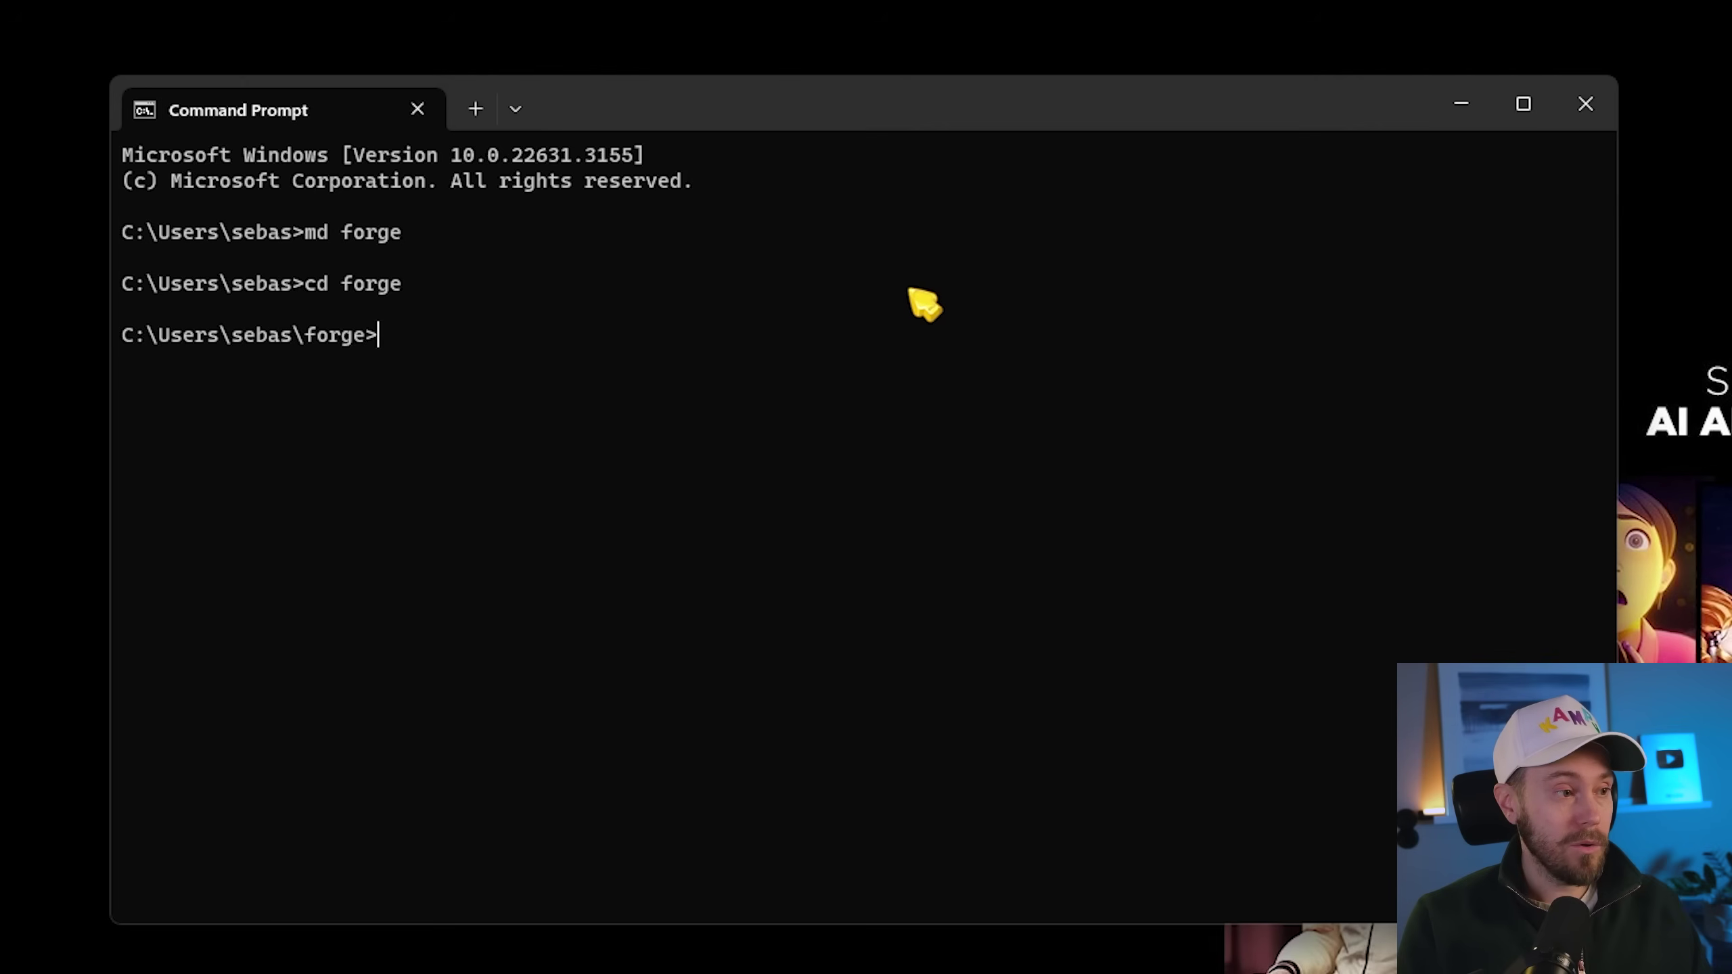
text(git)
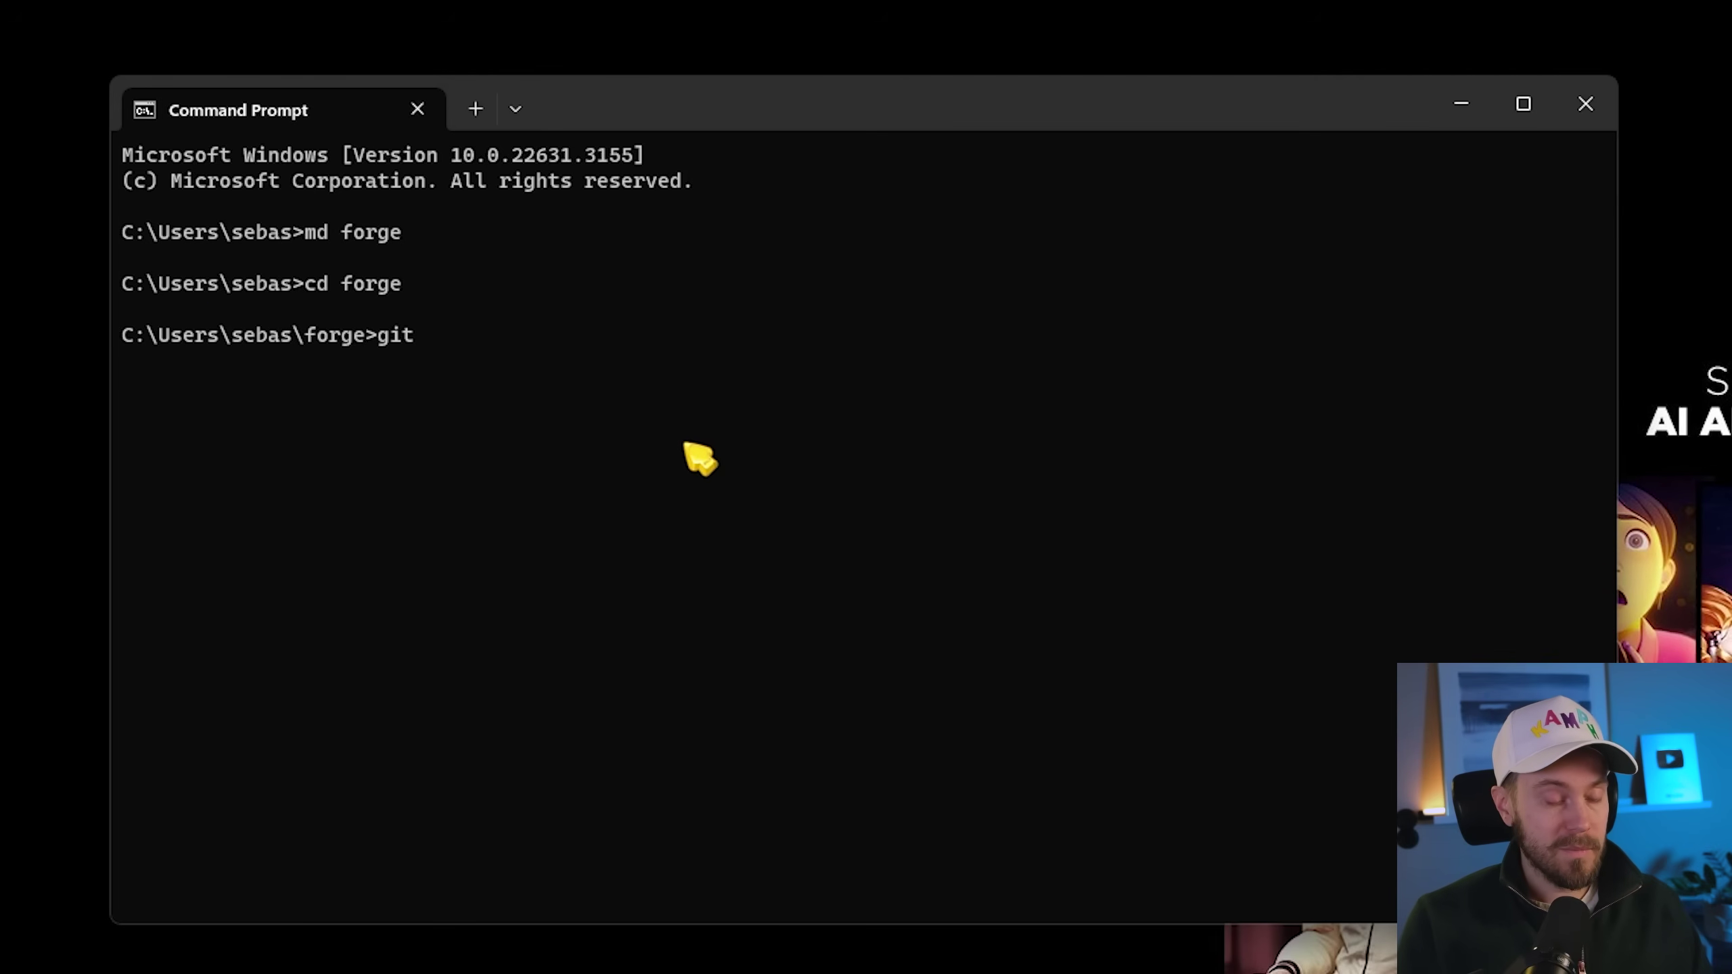
text( cl)
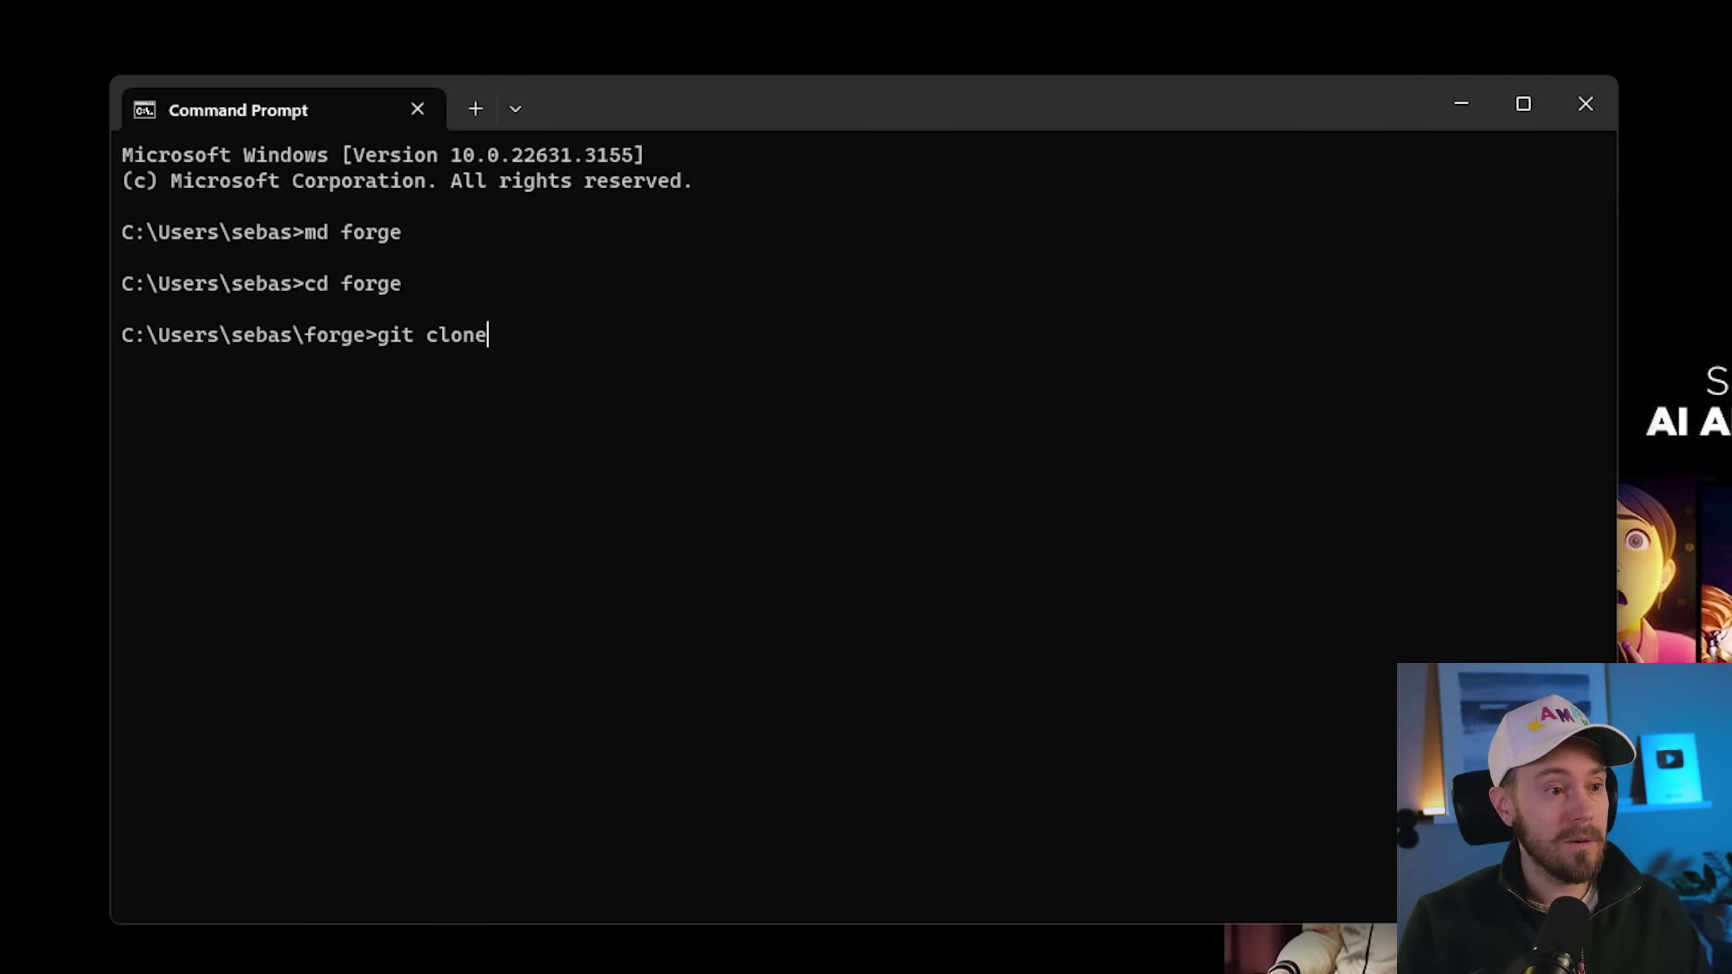
text(one)
key(ctrl+v)
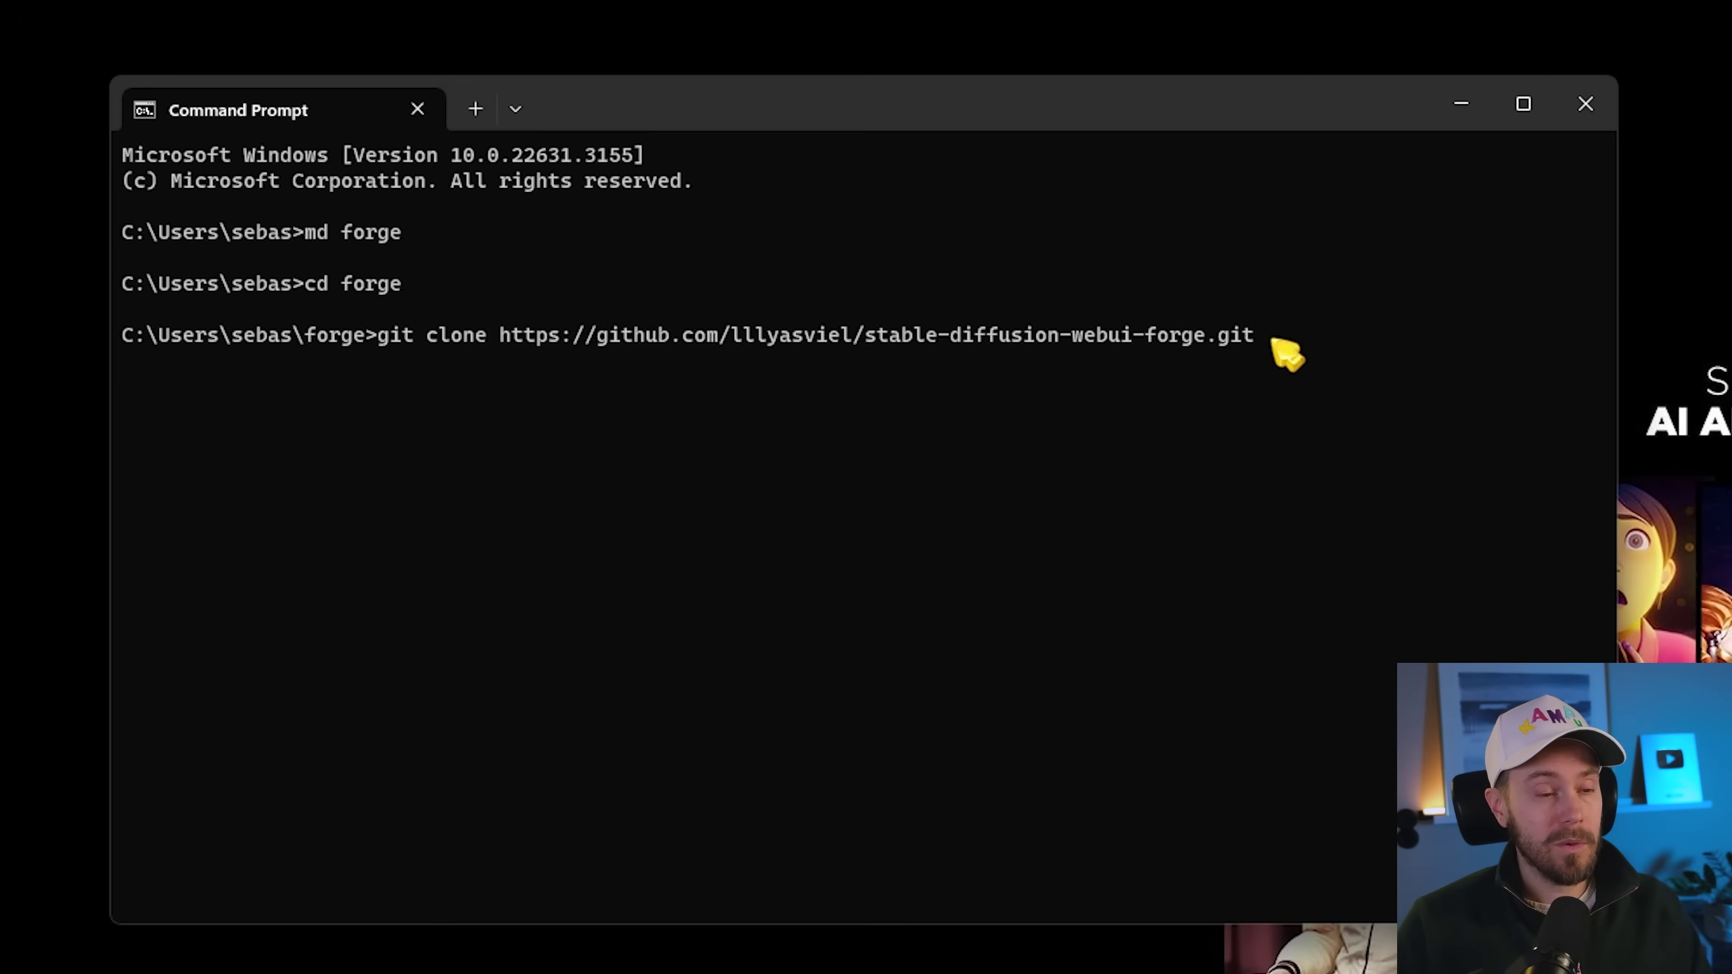
key(Return)
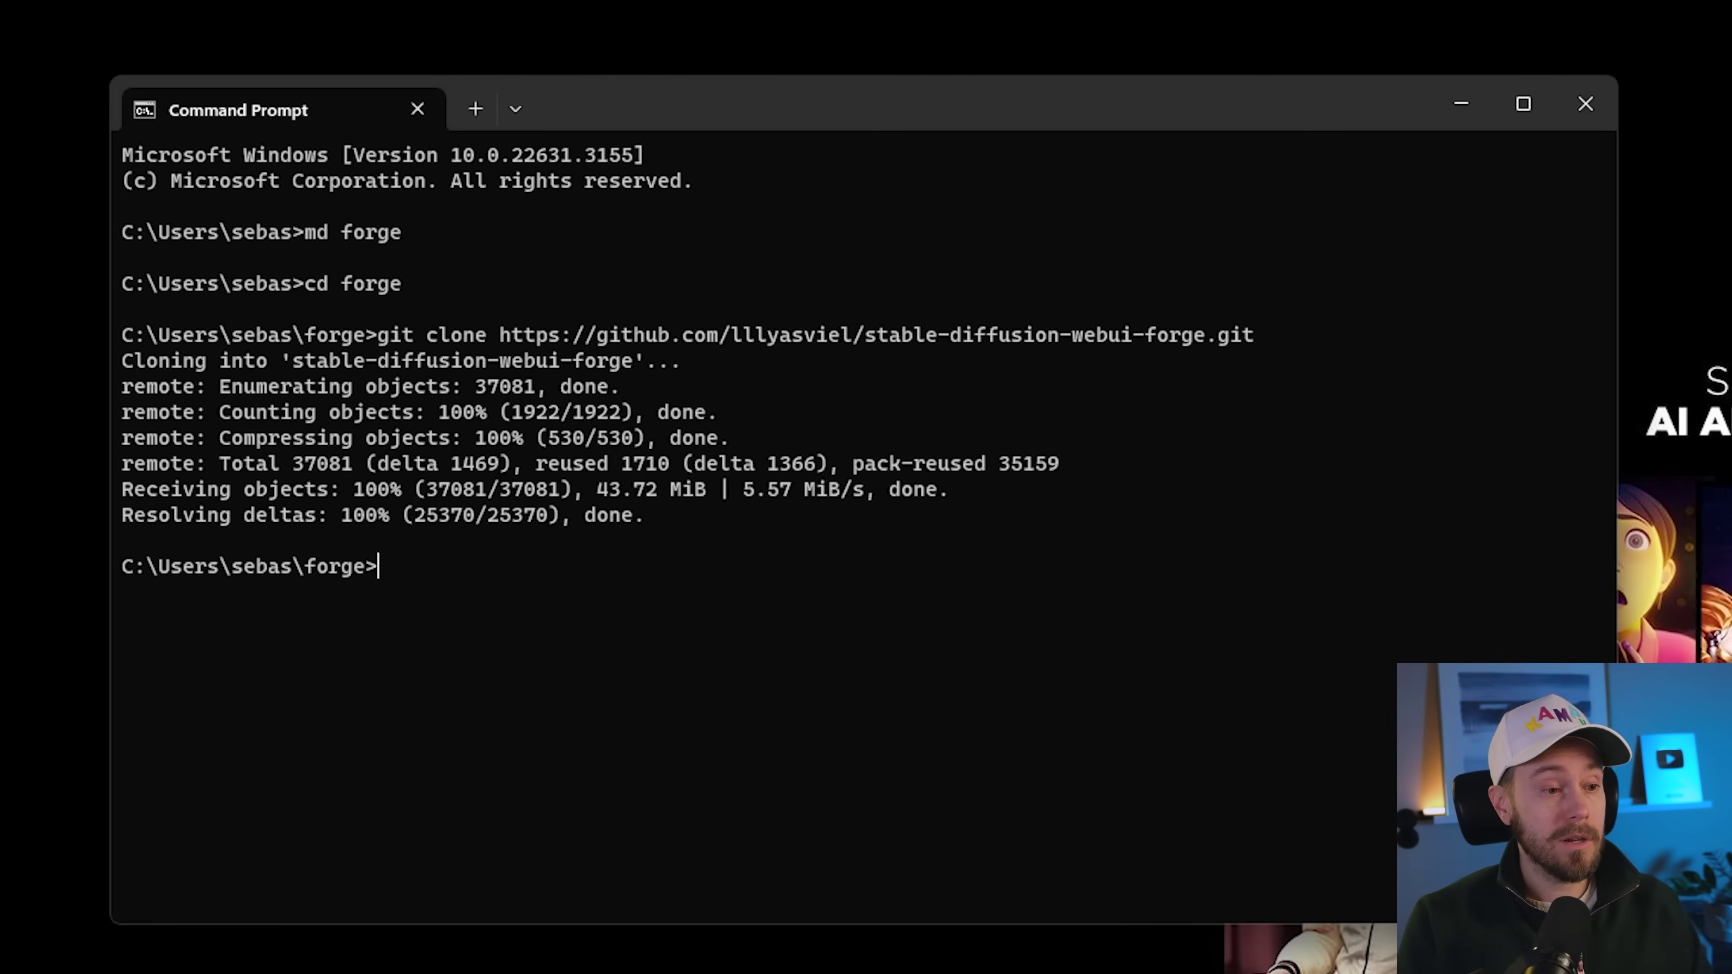
Change into stable-diffusion-webui-forge and enter the webui-user.bat file name.
text(a)
key(Tab)
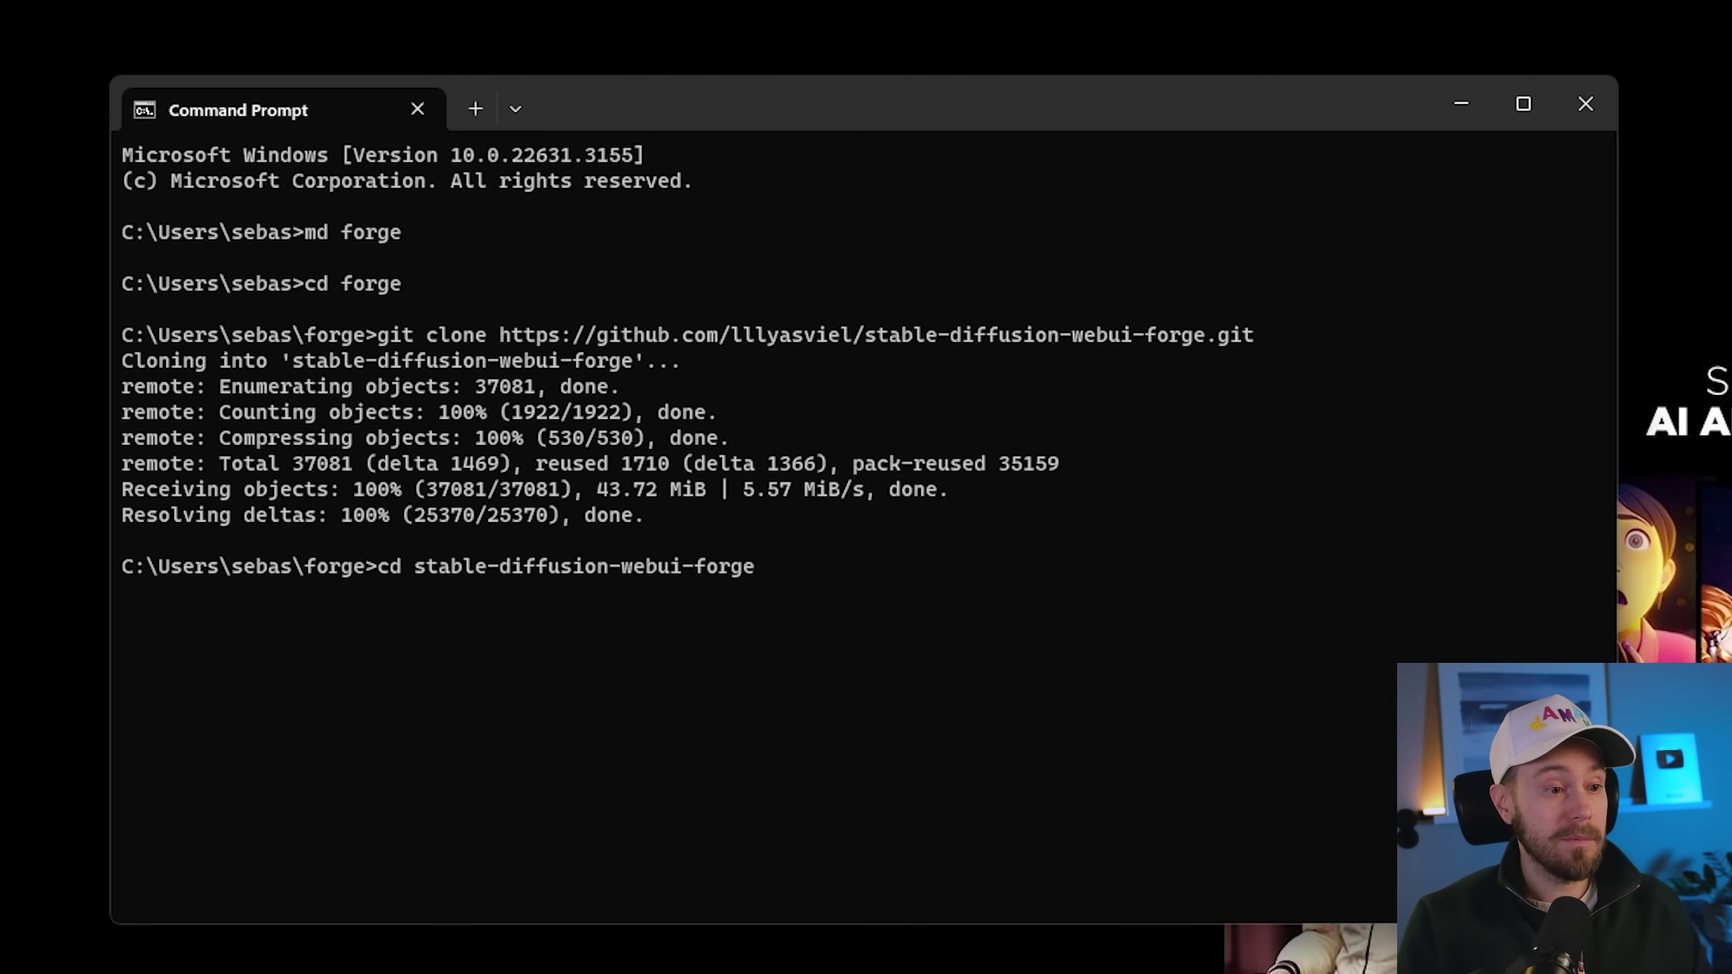
key(Return)
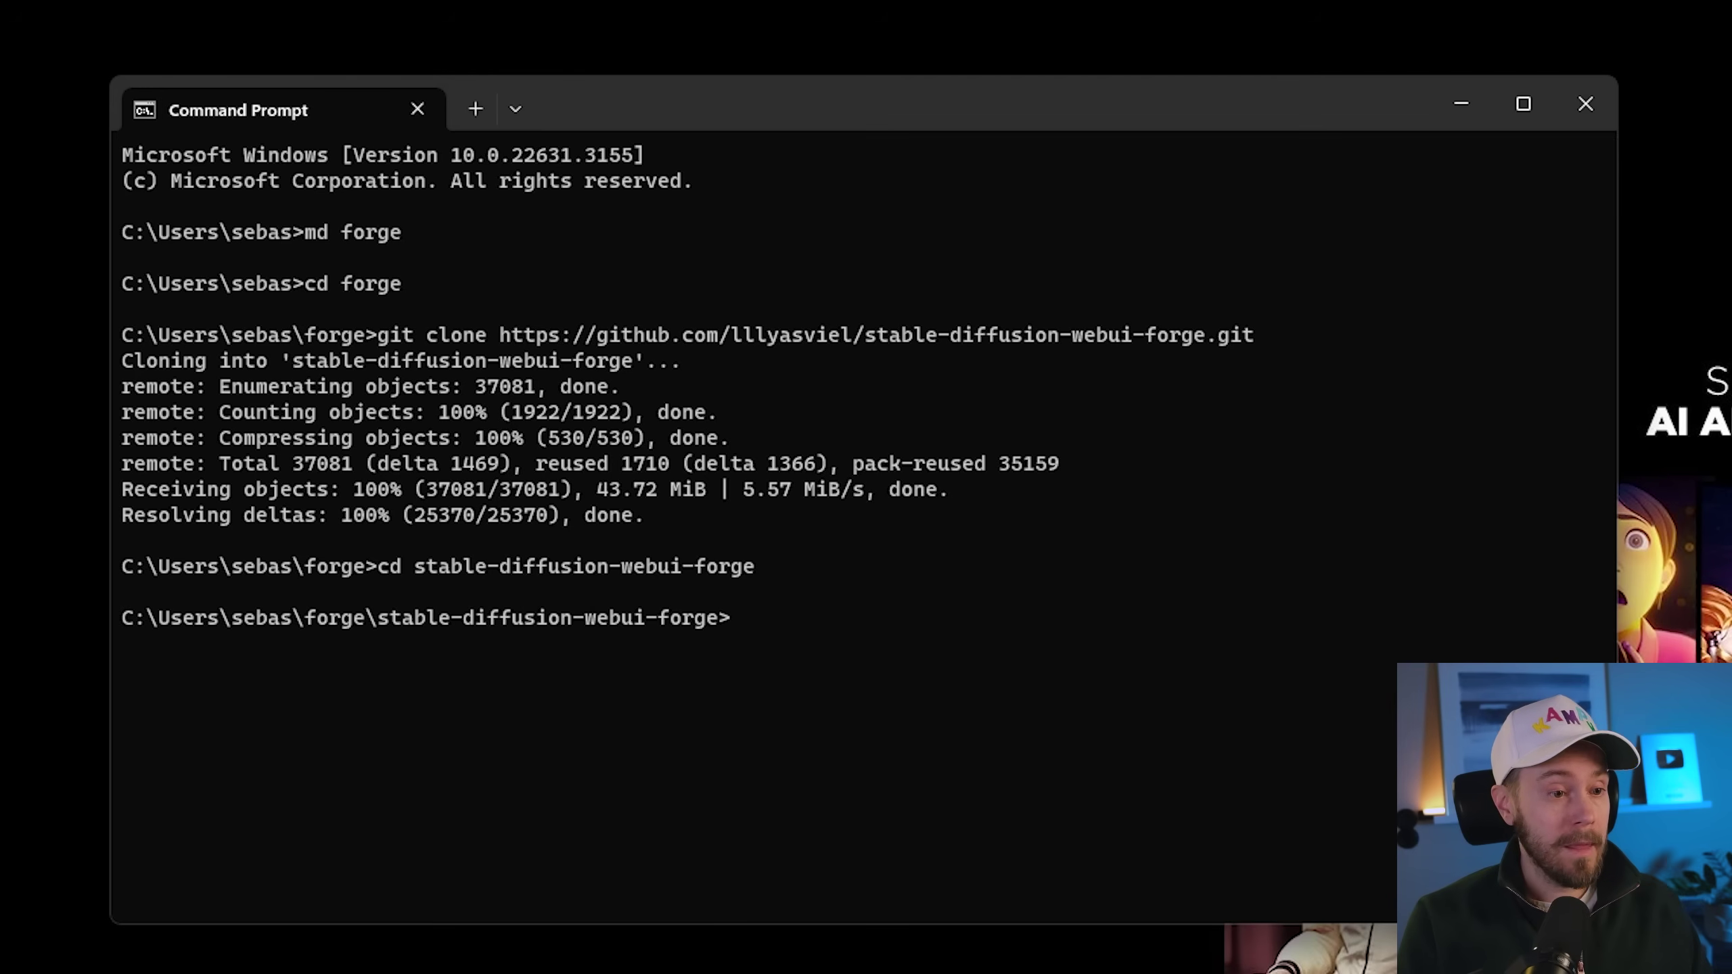
text(webui-)
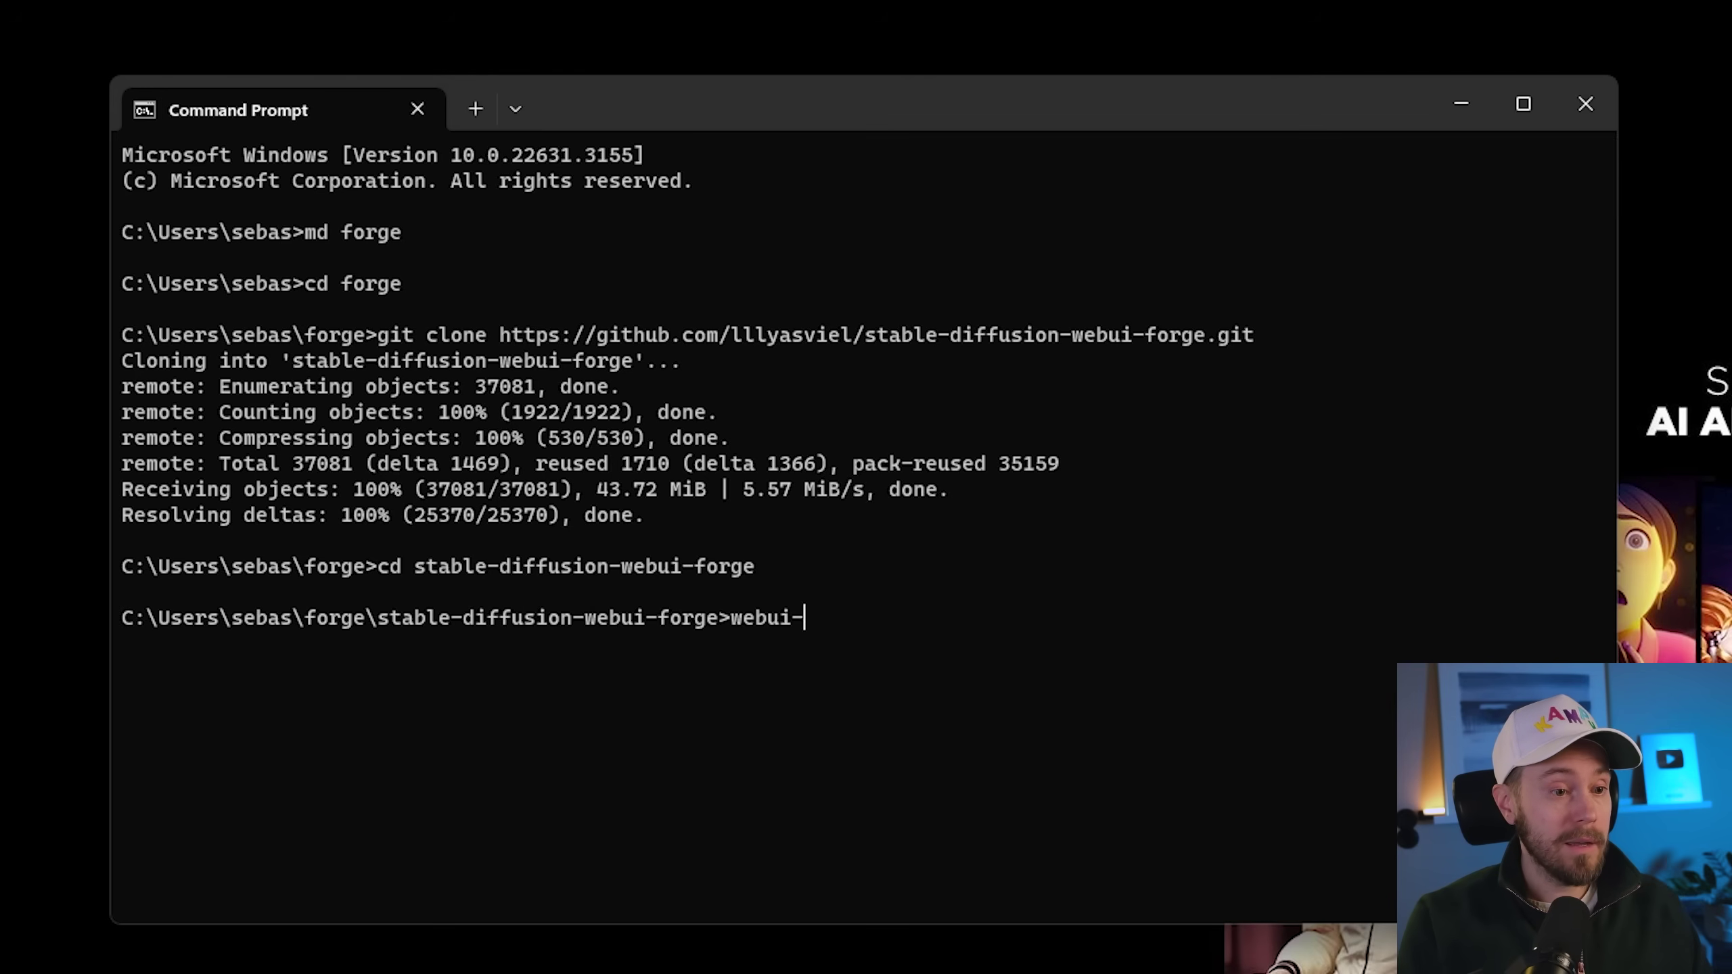
text(u)
key(Tab)
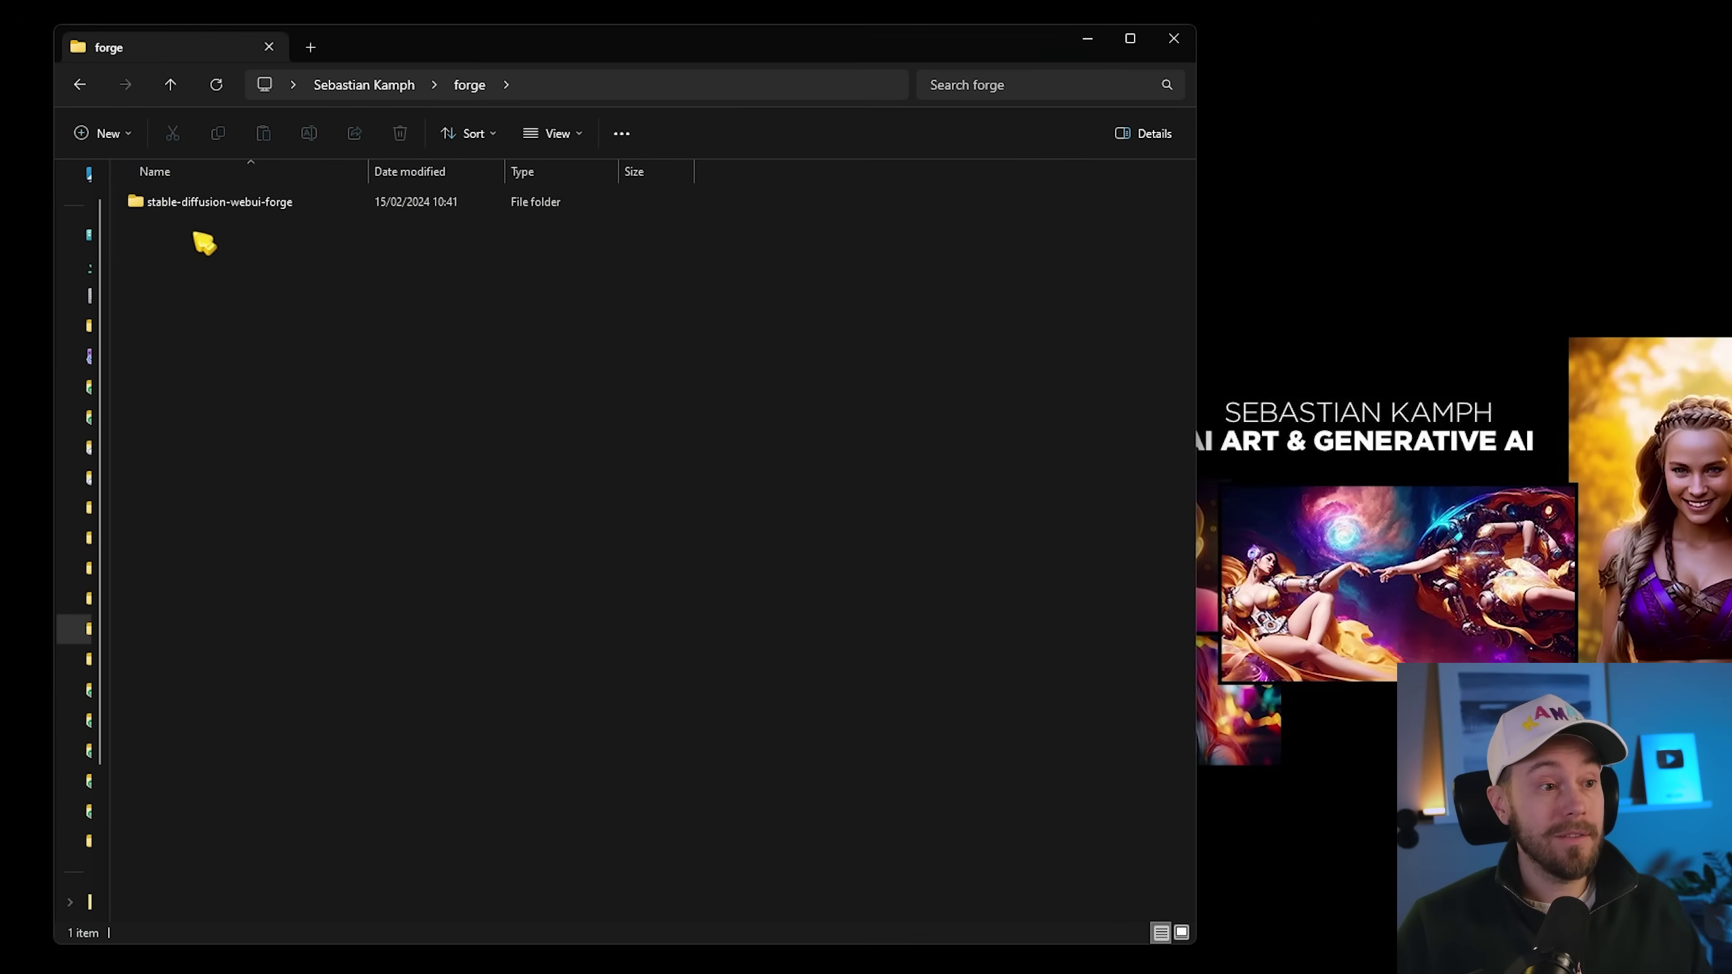
Open the stable-diffusion-webui-forge folder in Explorer and run webui-user.bat to start Forge.
click(219, 205)
double_click(225, 218)
scroll(655, 696, down, 6)
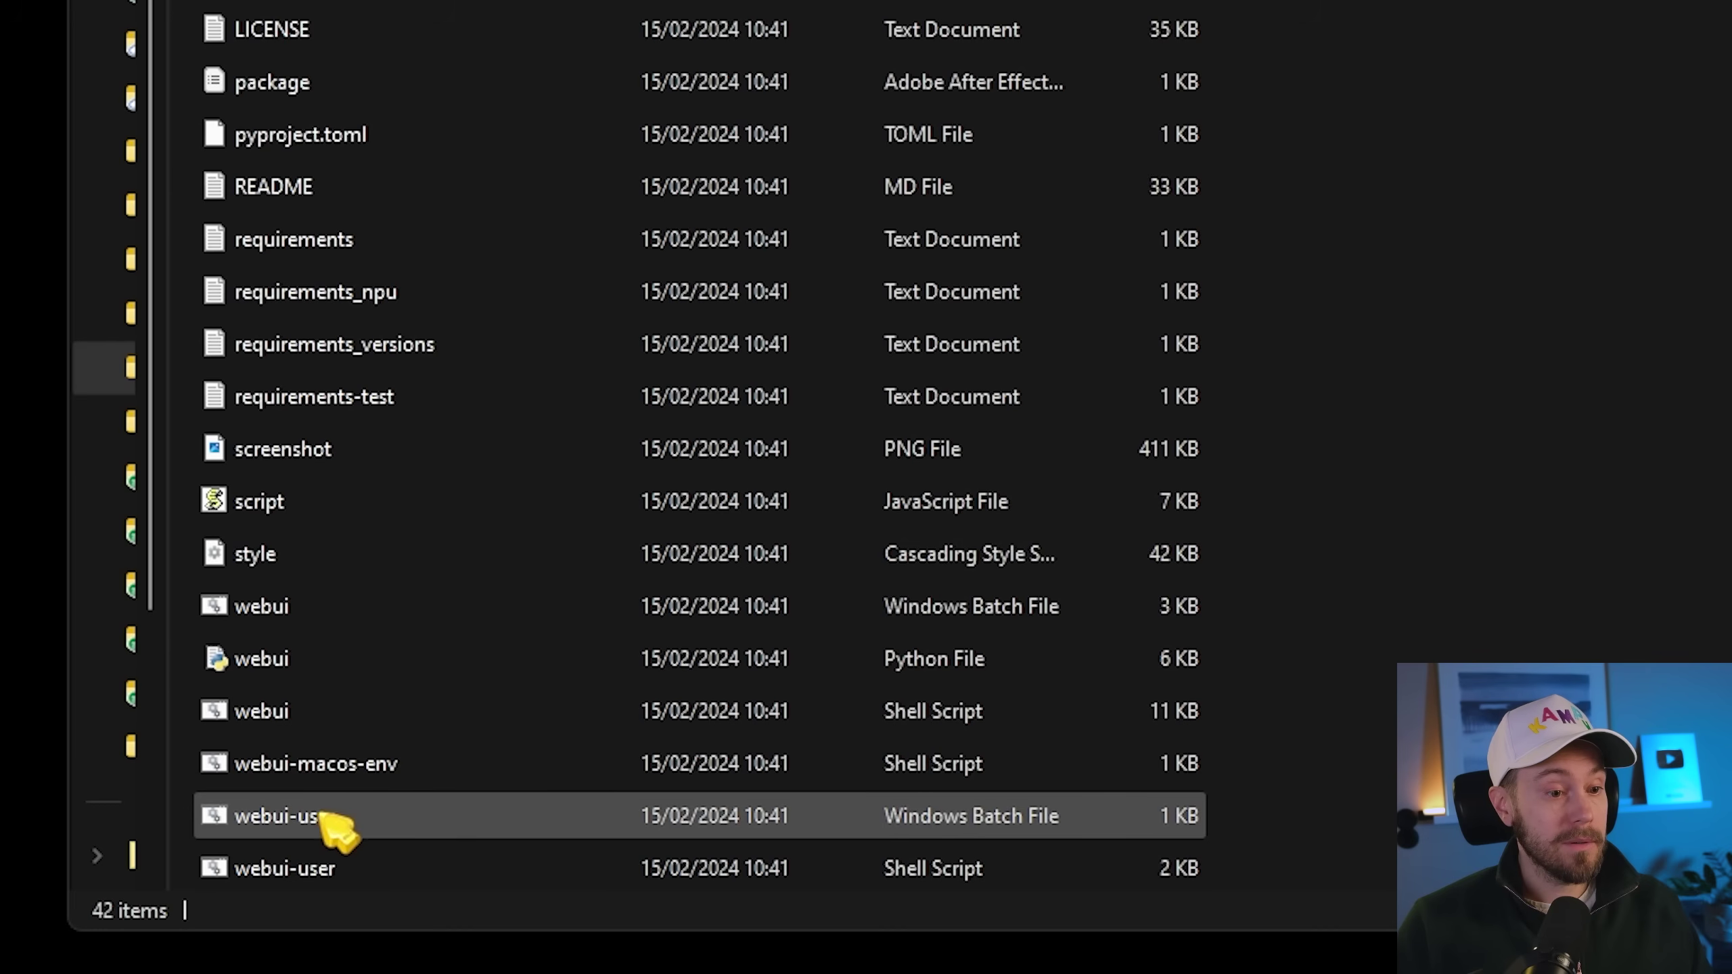
click(191, 882)
double_click(316, 819)
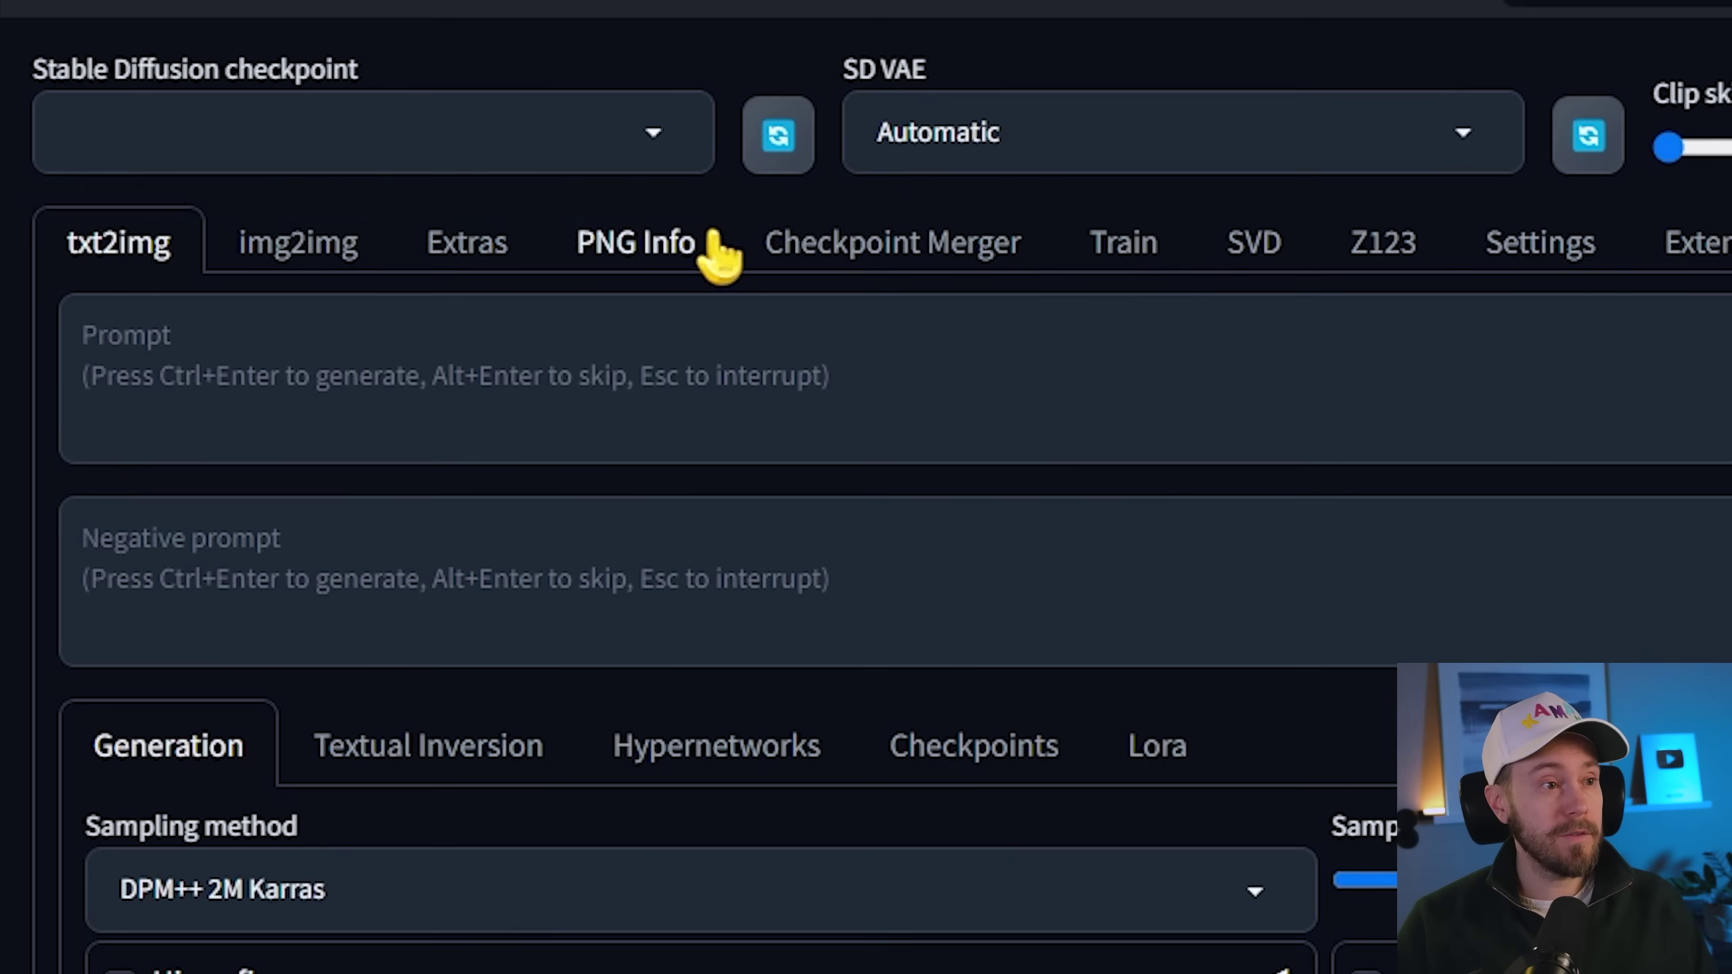
Open the Stable Diffusion checkpoint dropdown in Forge to see it has no models.
click(214, 94)
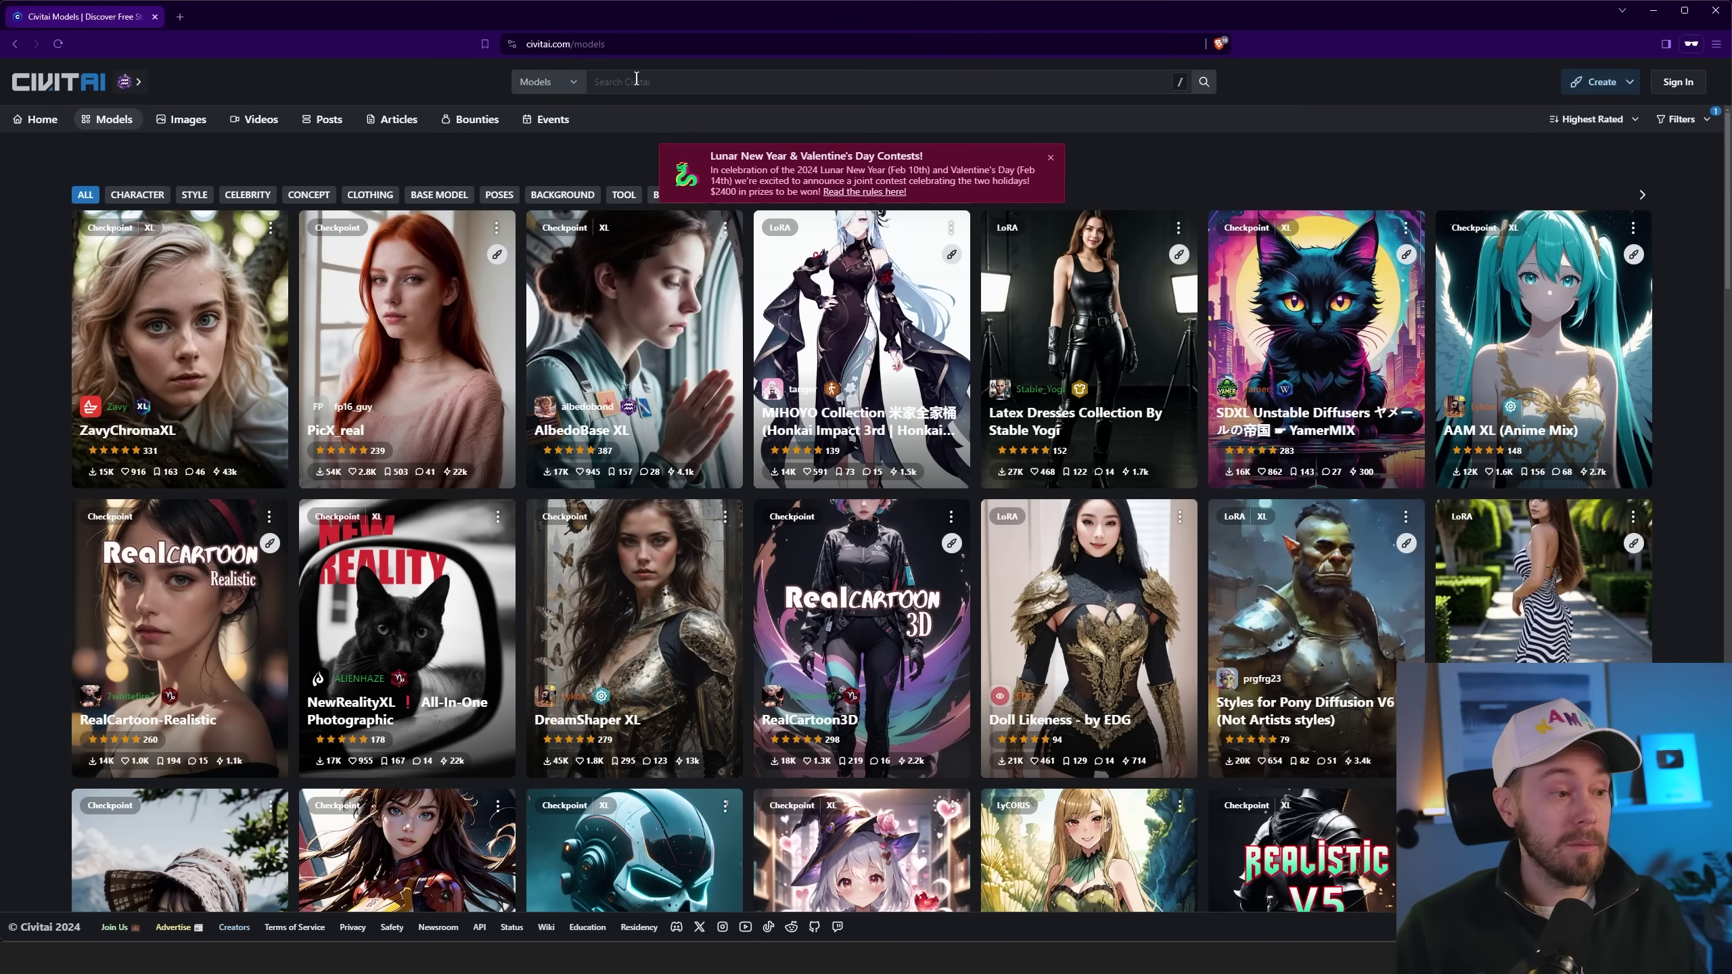
In Forge's models folder, view the Stable-diffusion checkpoints folder, then the empty Lora folder.
key(alt+Tab)
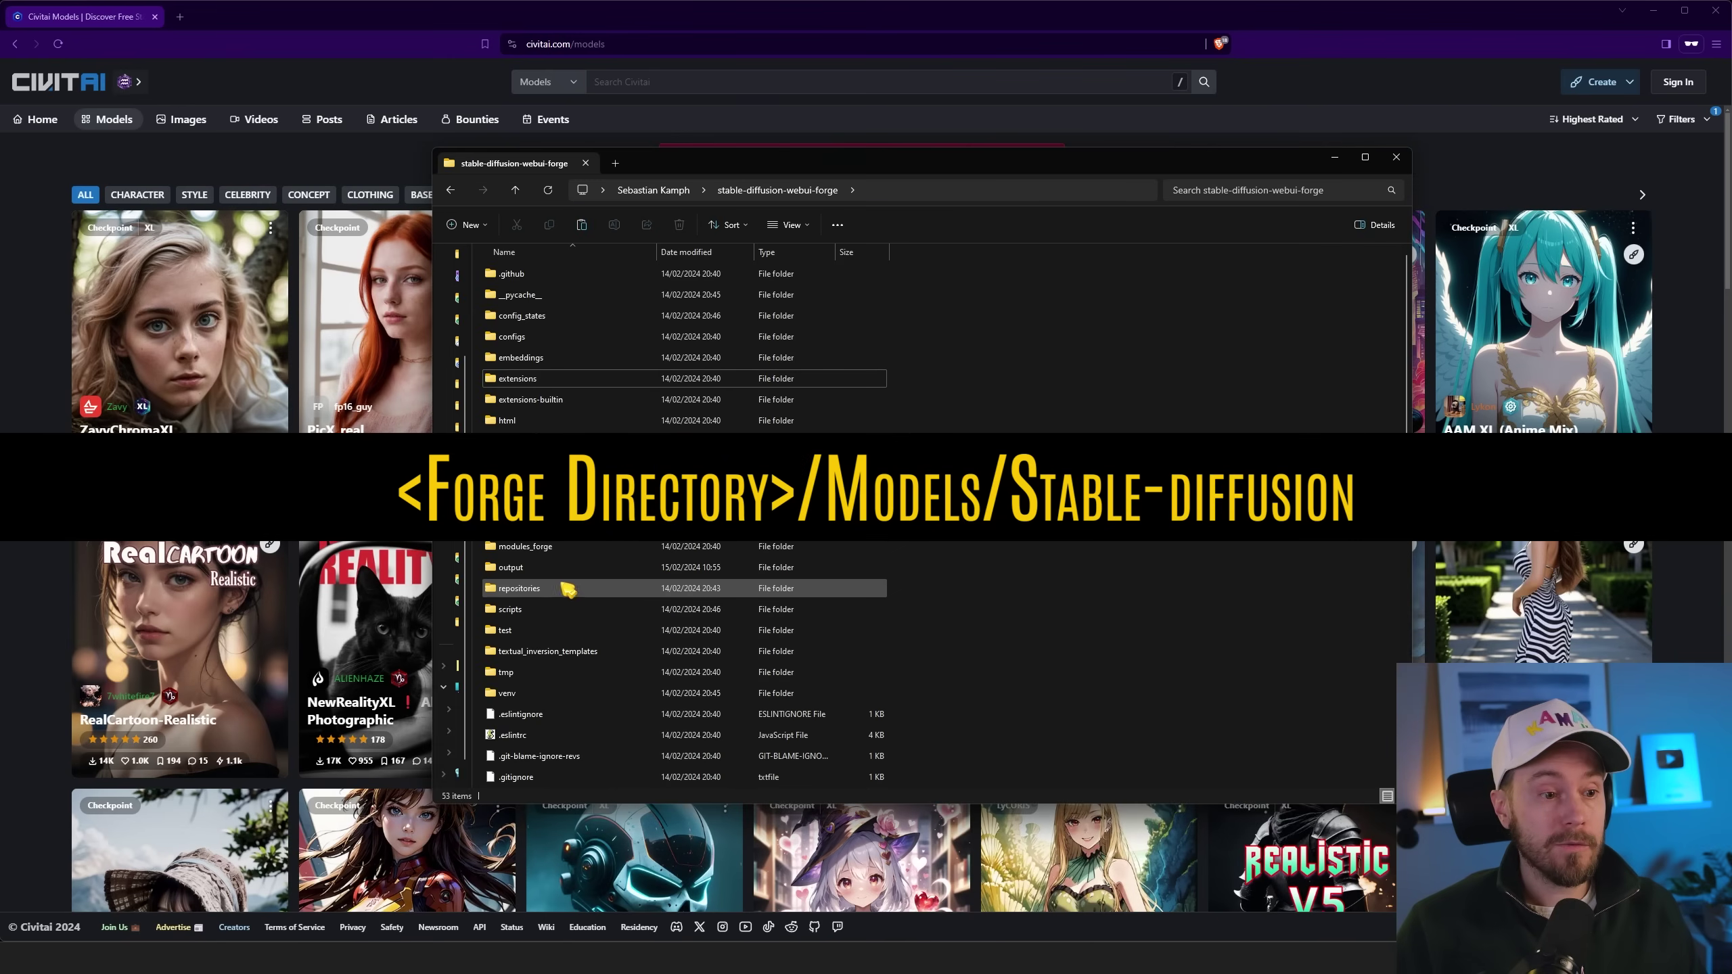
double_click(517, 504)
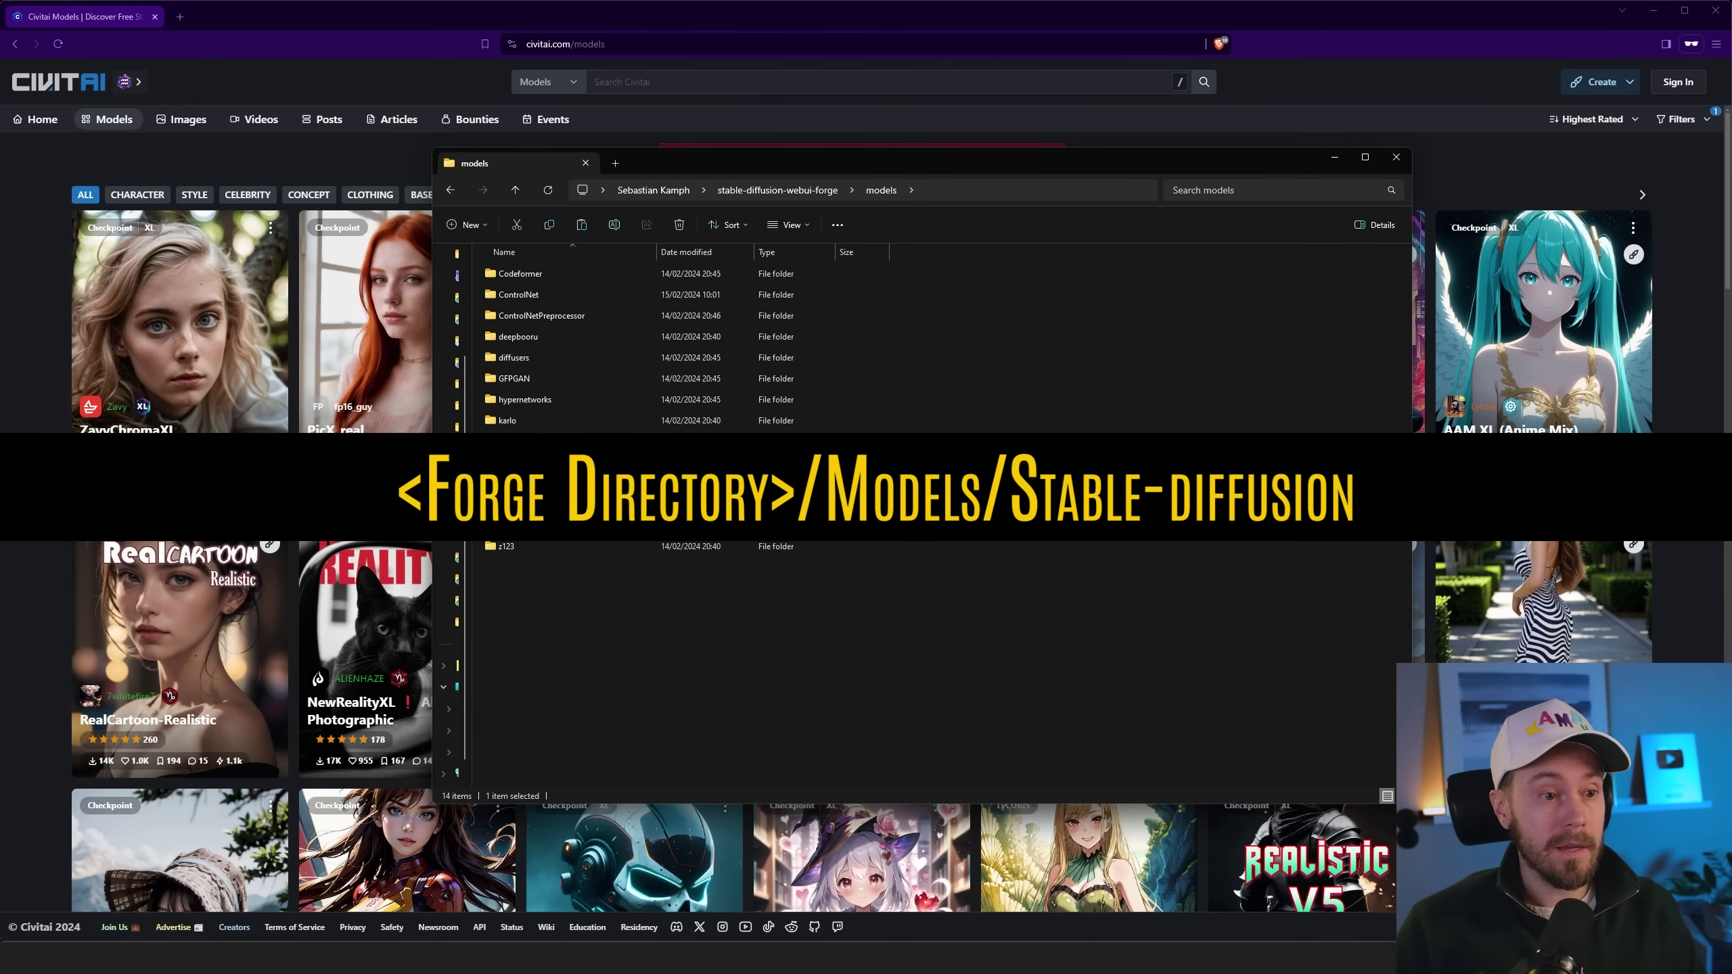
key(Return)
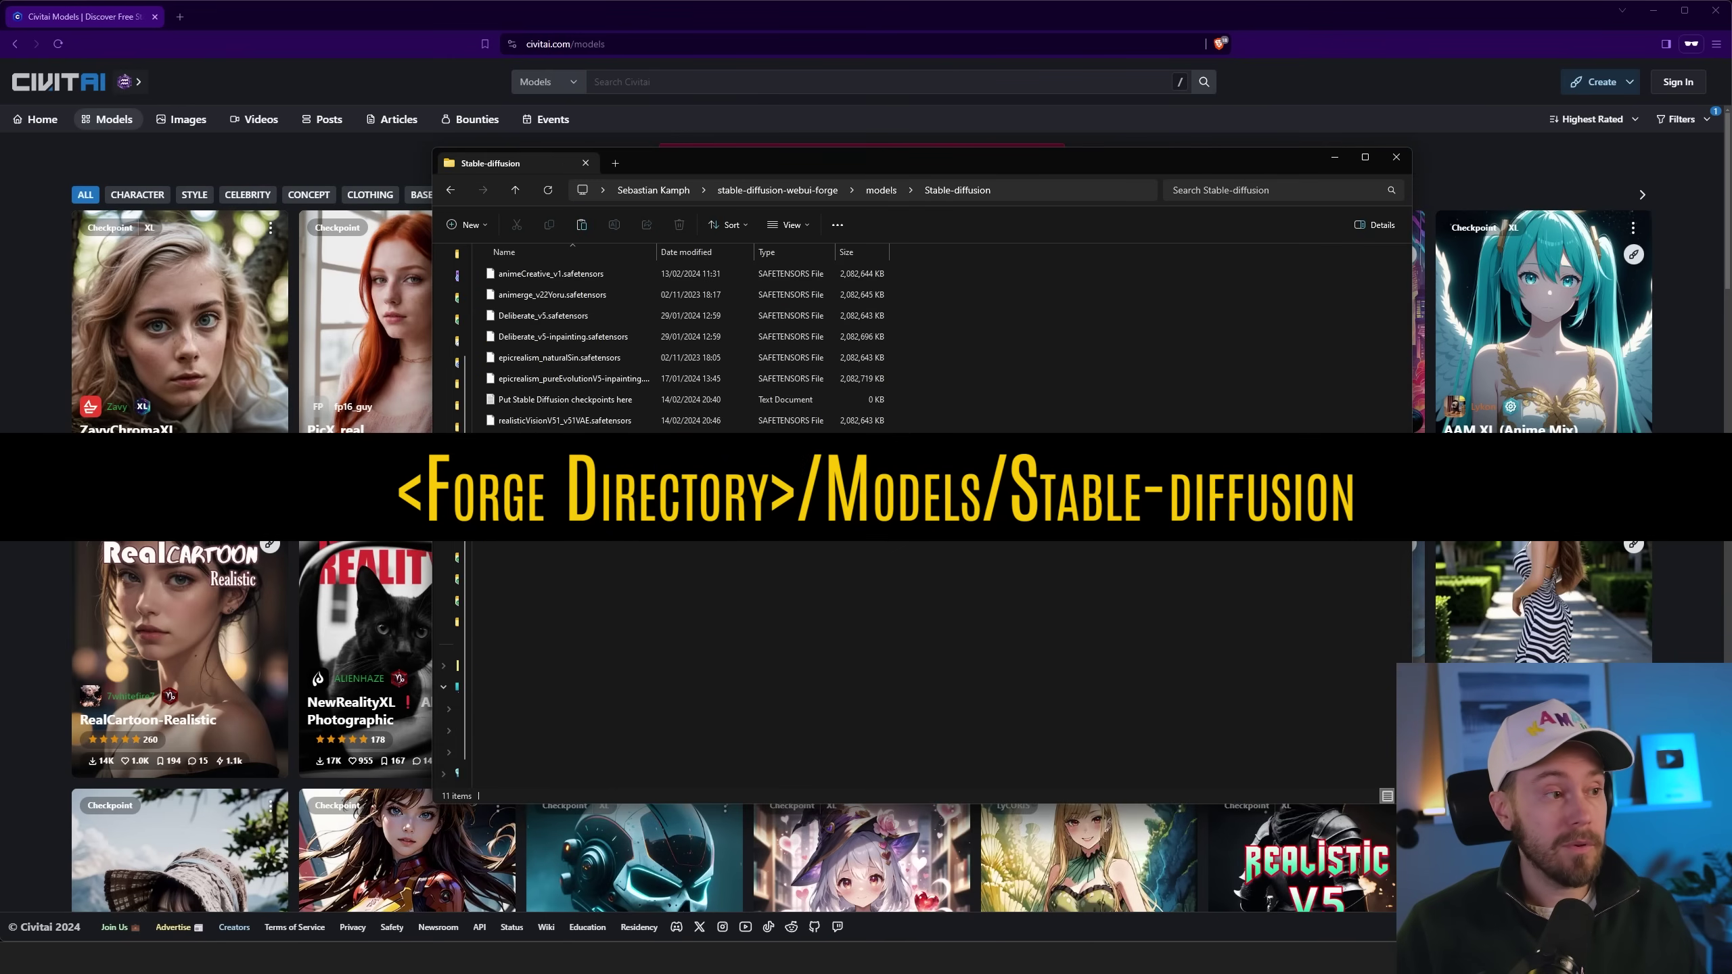
key(alt+Left)
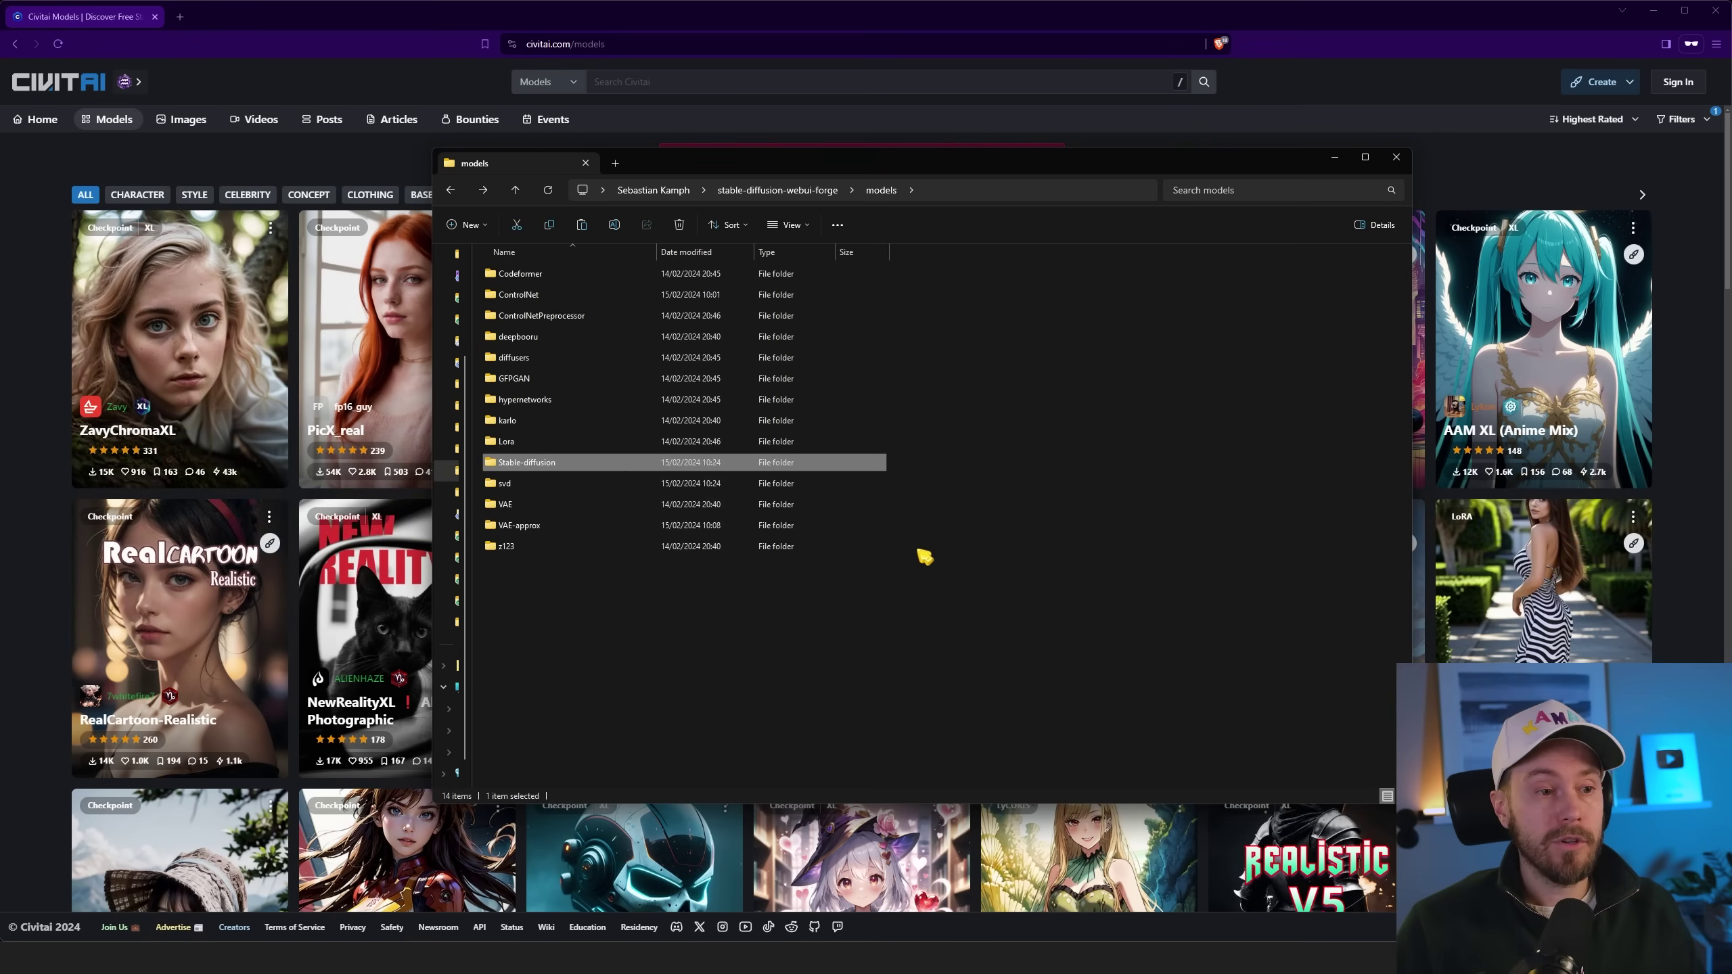
key(Return)
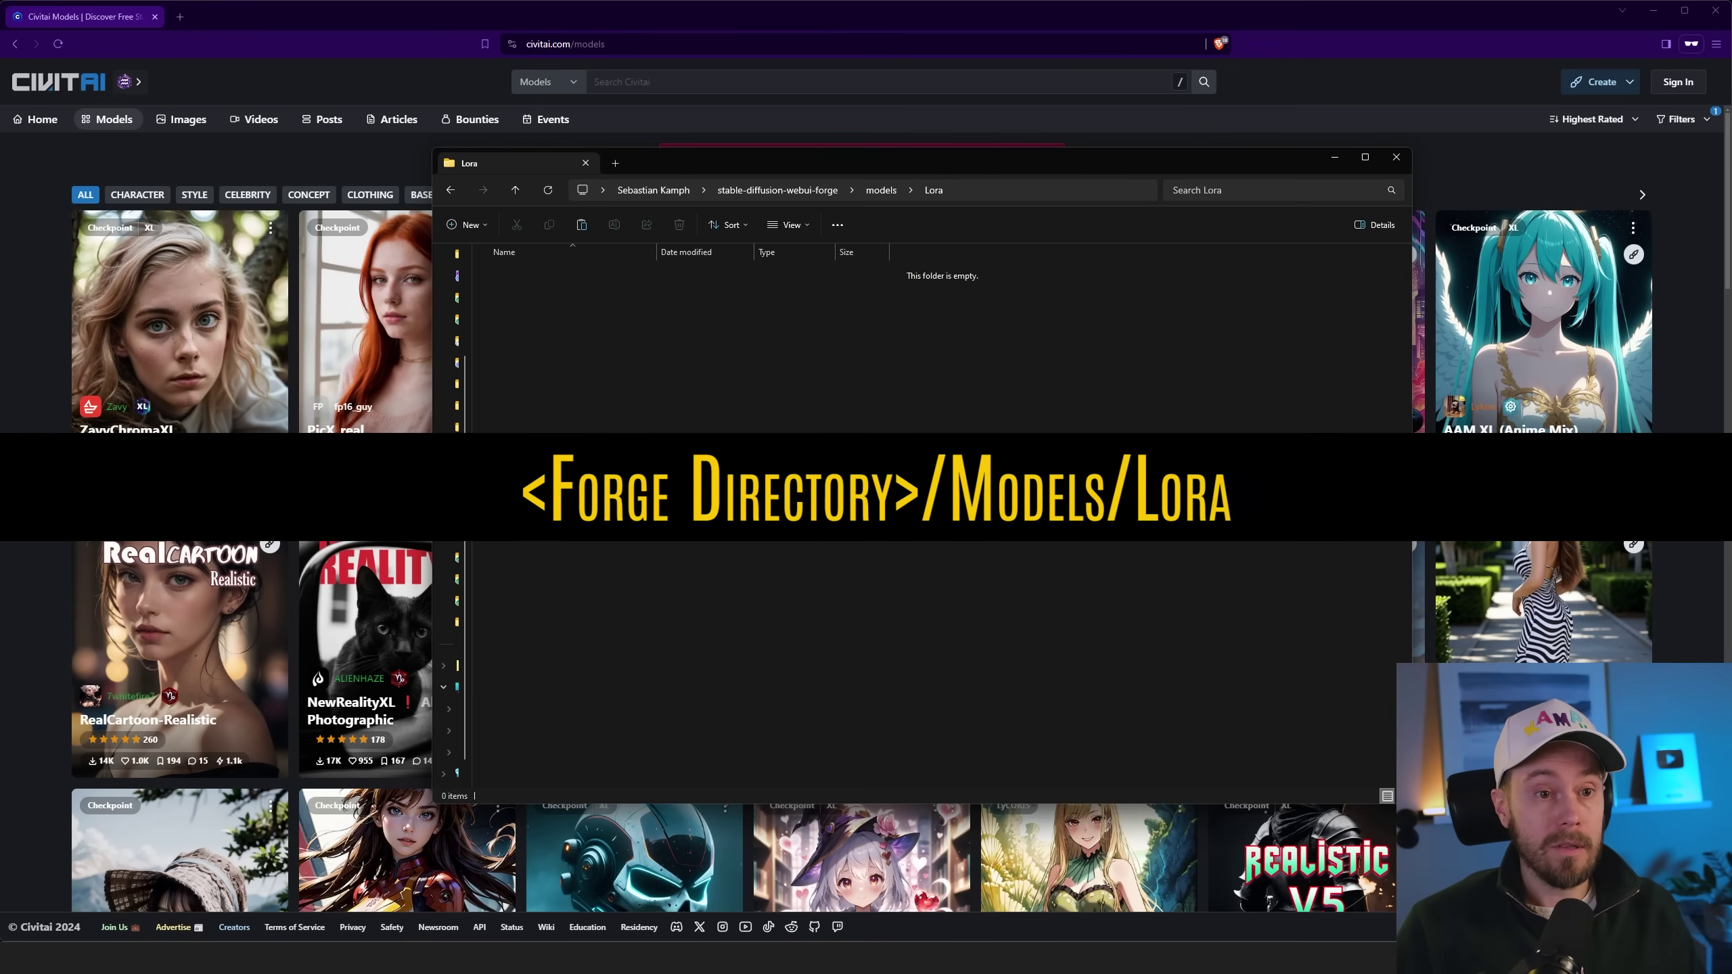
key(alt+Left)
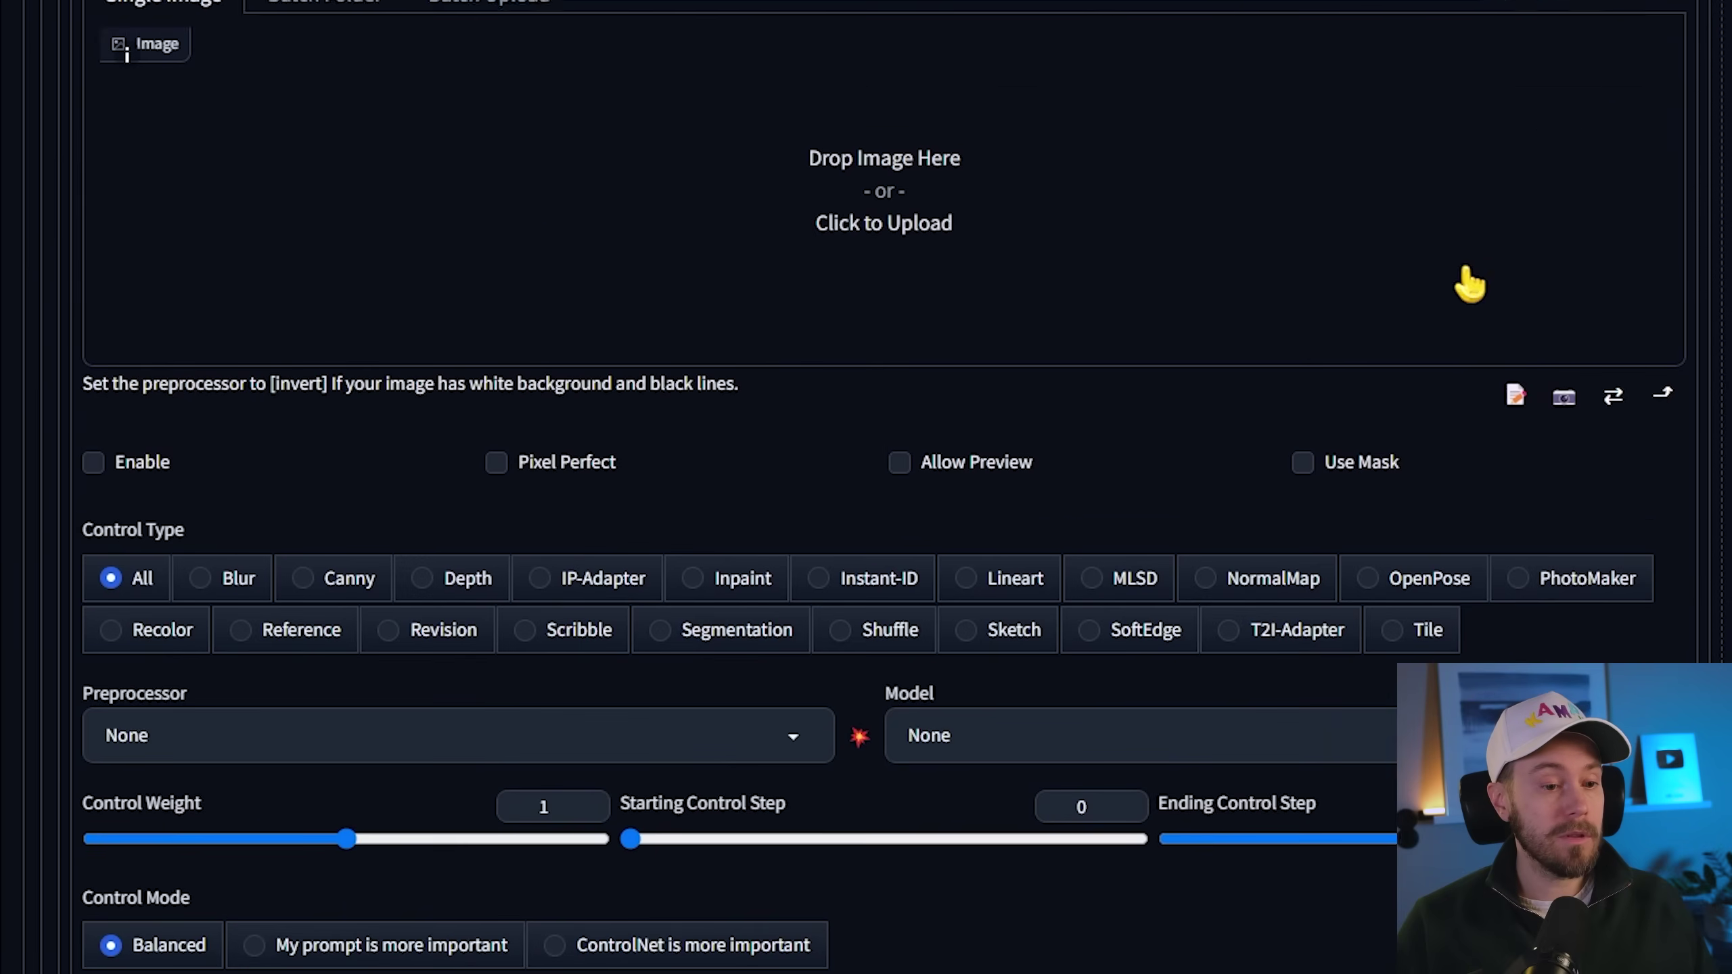
scroll(1469, 283, down, 1)
click(1291, 700)
click(600, 703)
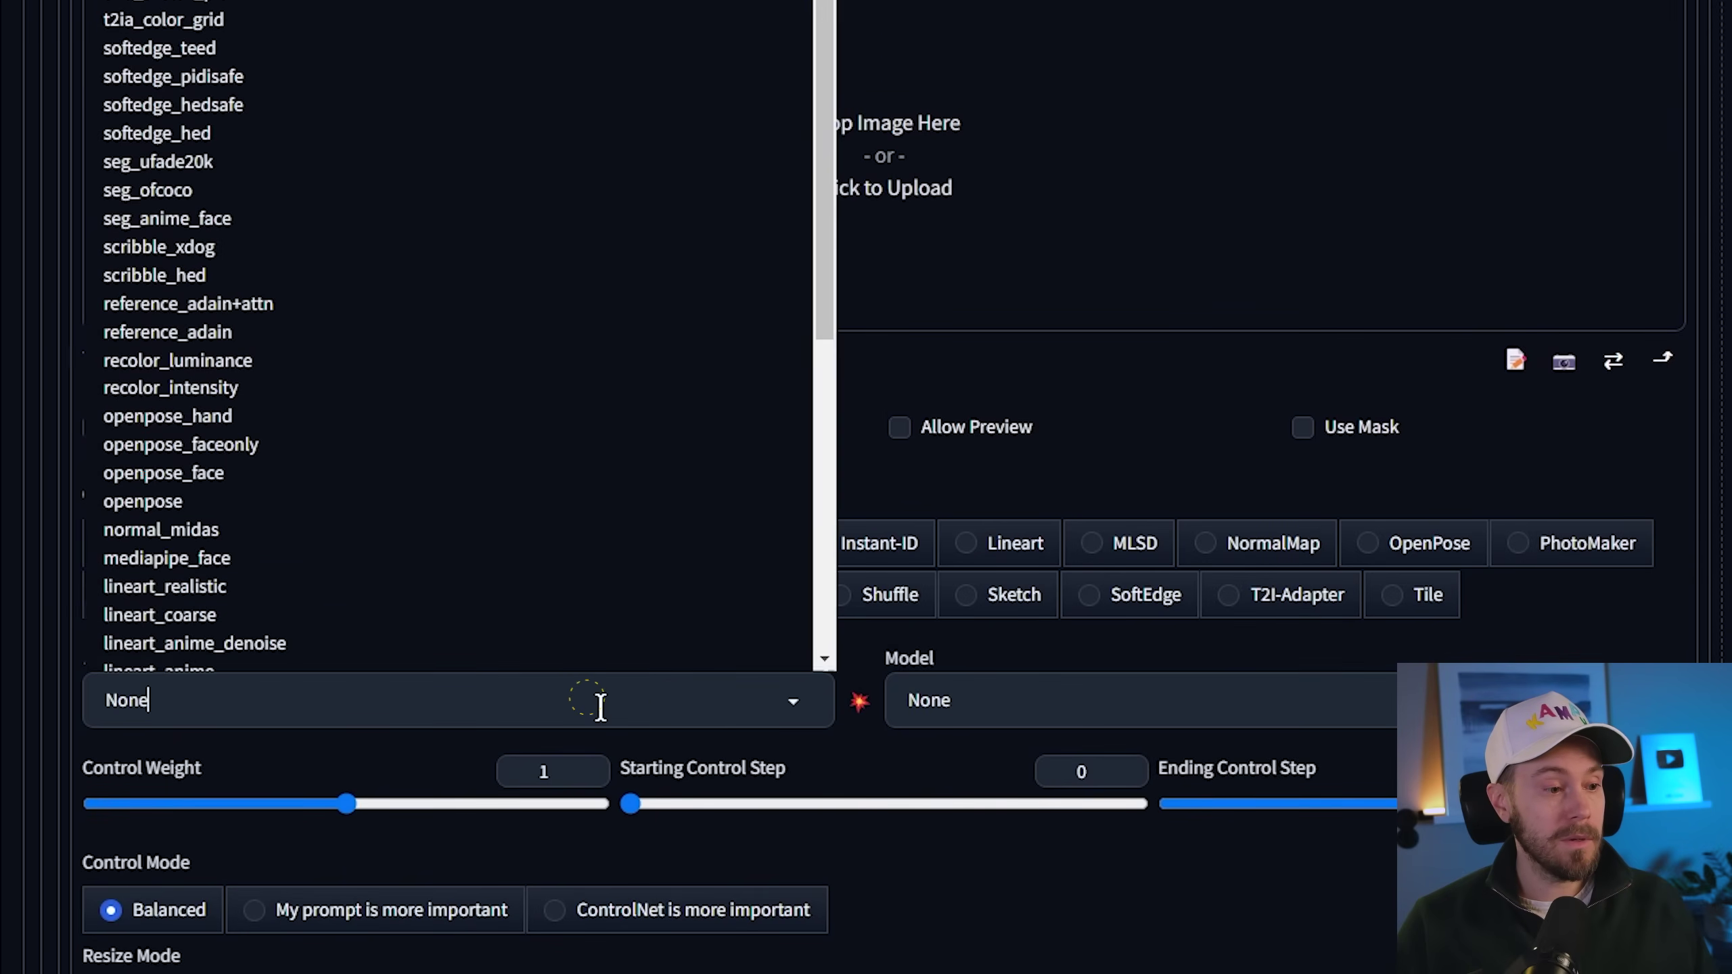
click(1160, 696)
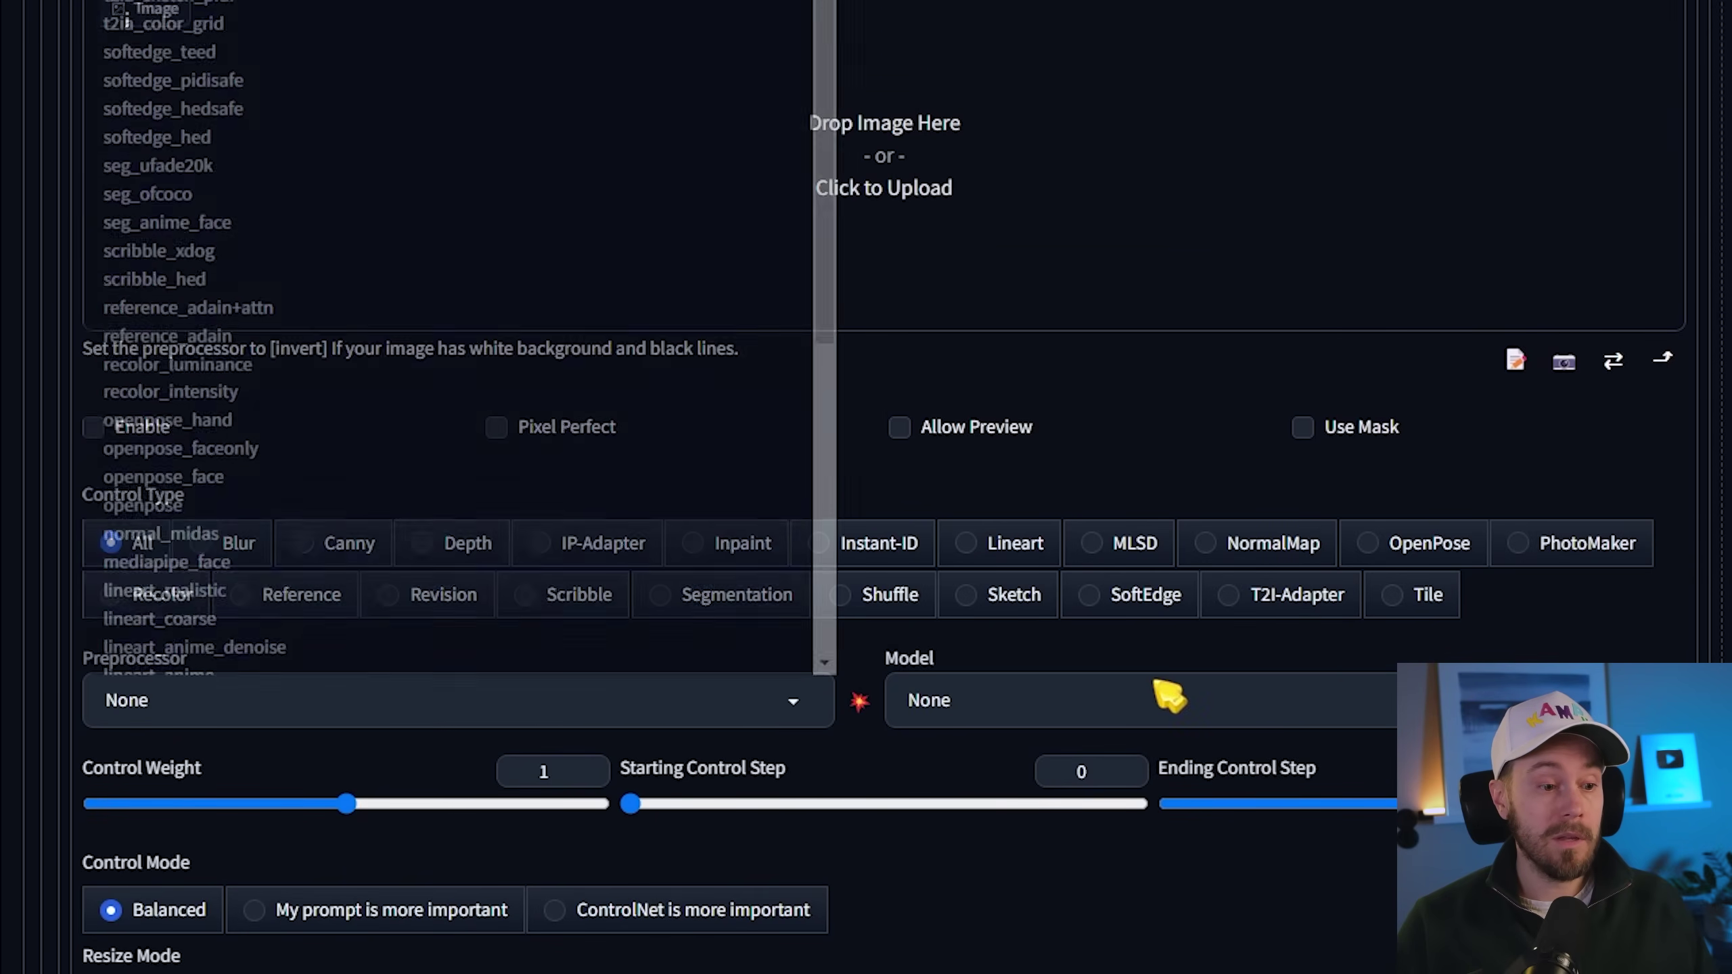
click(1581, 641)
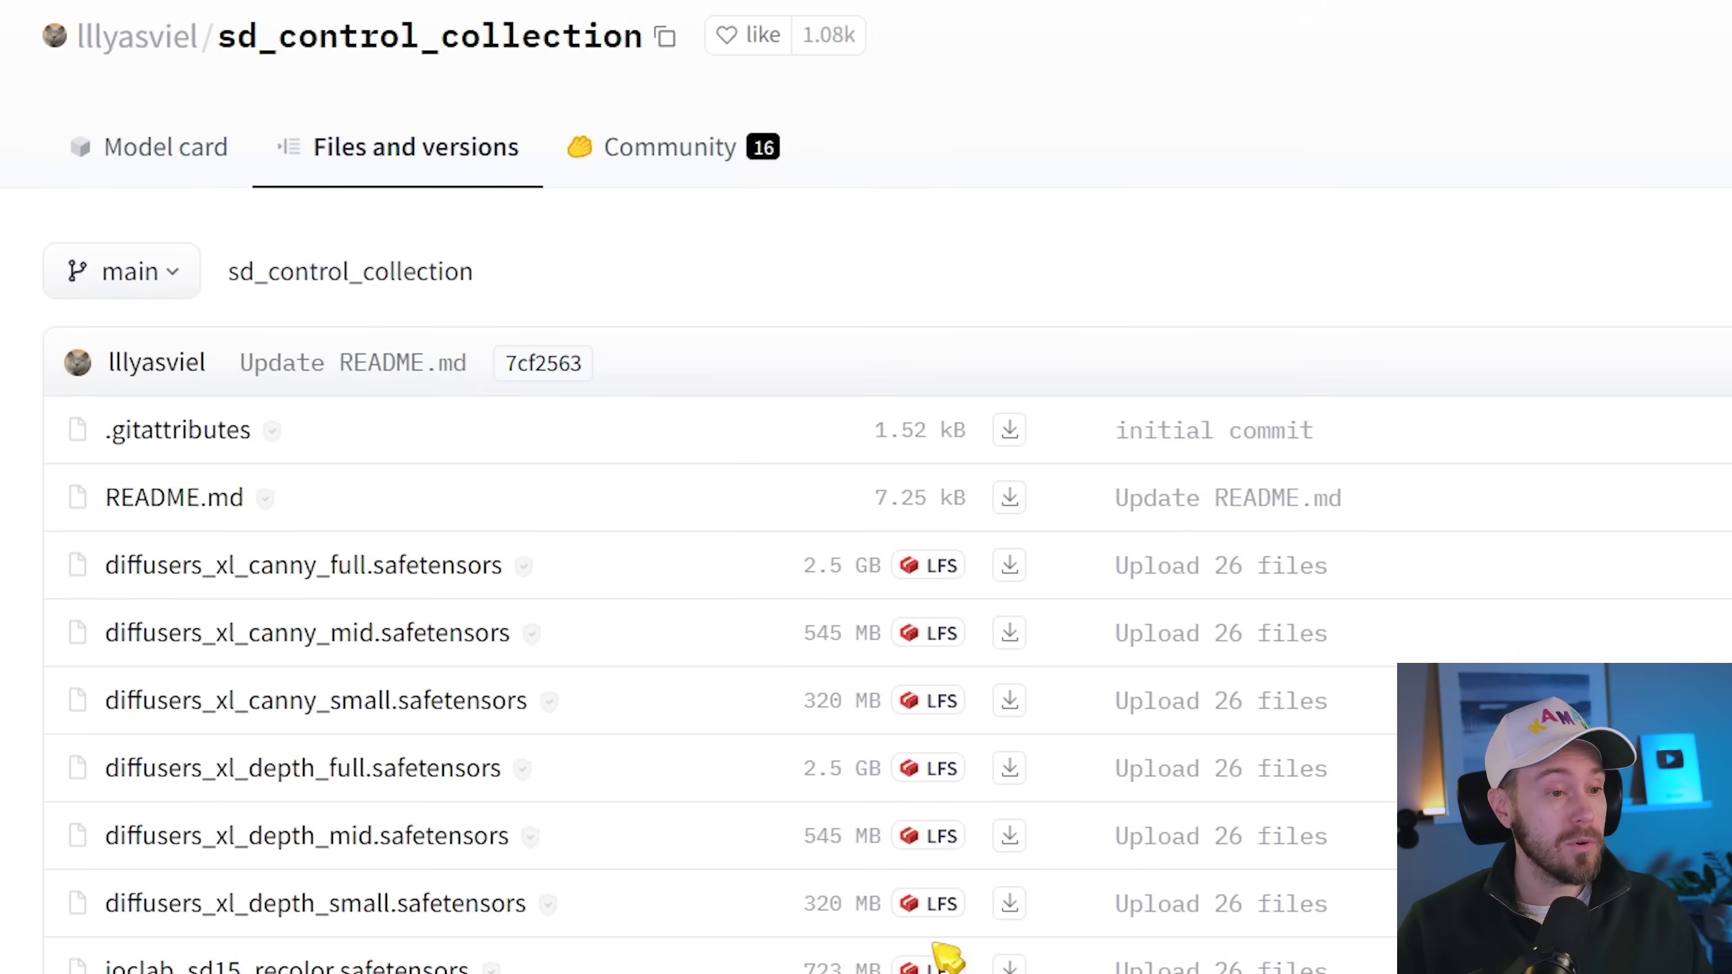
Browse the ControlNet-v1-1 file list, open models\ControlNet in Explorer, then open Forge's ControlNet model list.
scroll(941, 952, down, 10)
scroll(945, 950, down, 5)
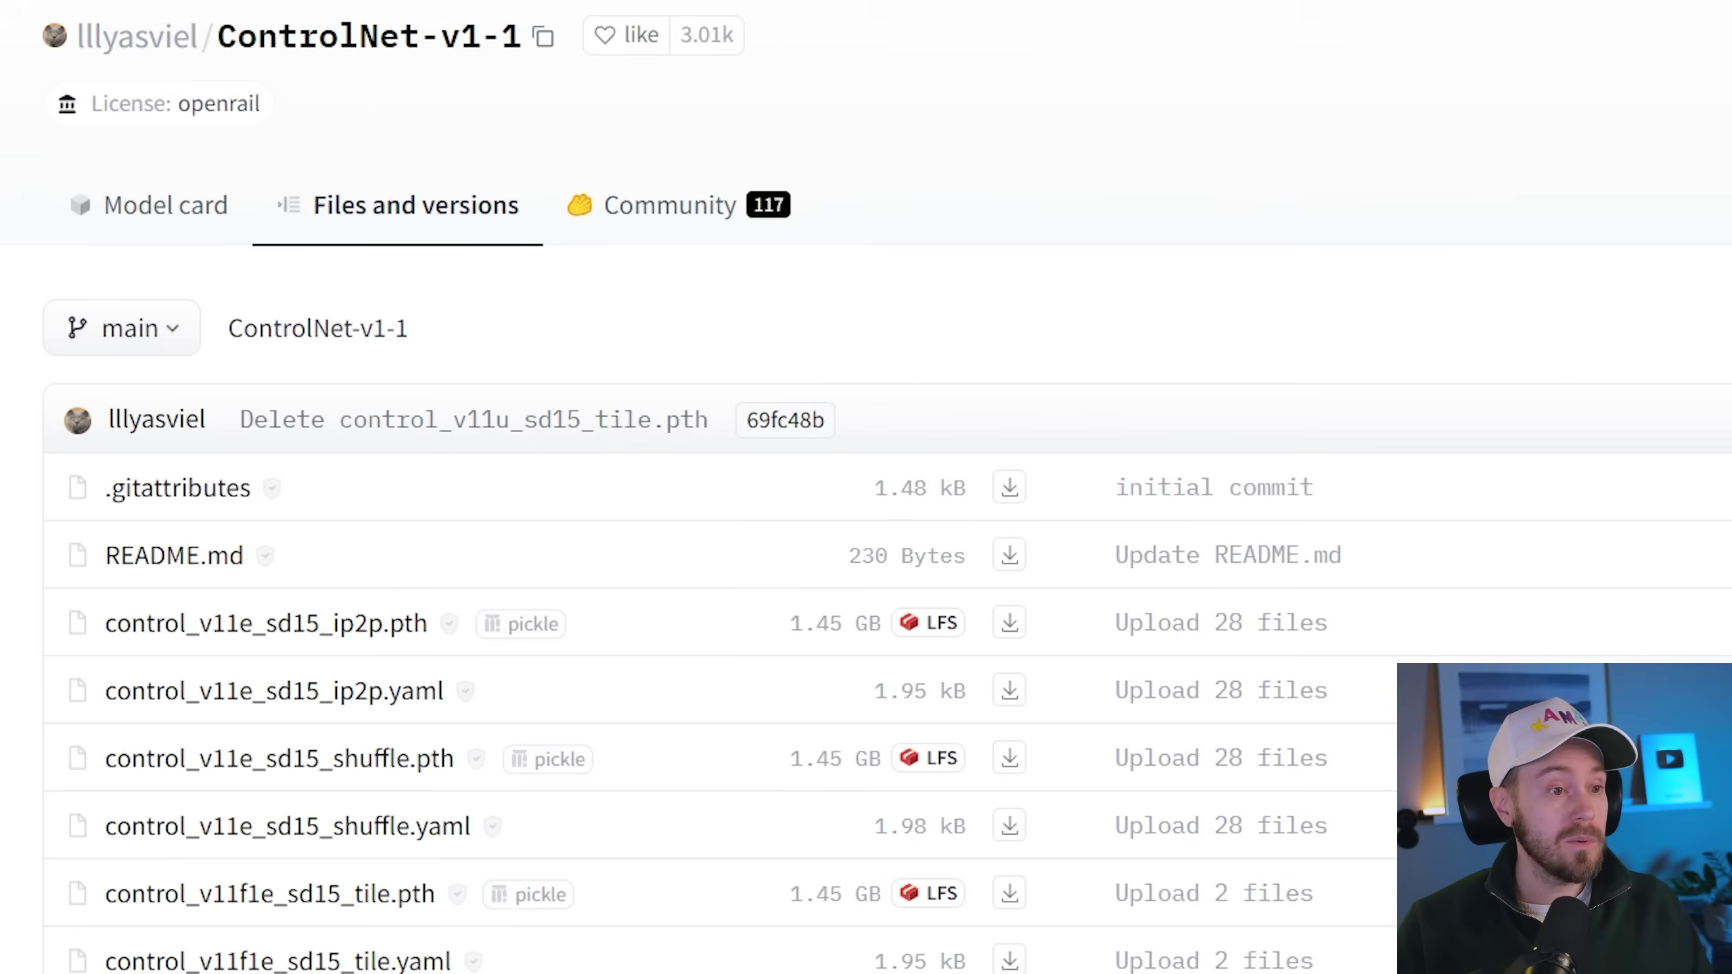
scroll(1070, 701, down, 5)
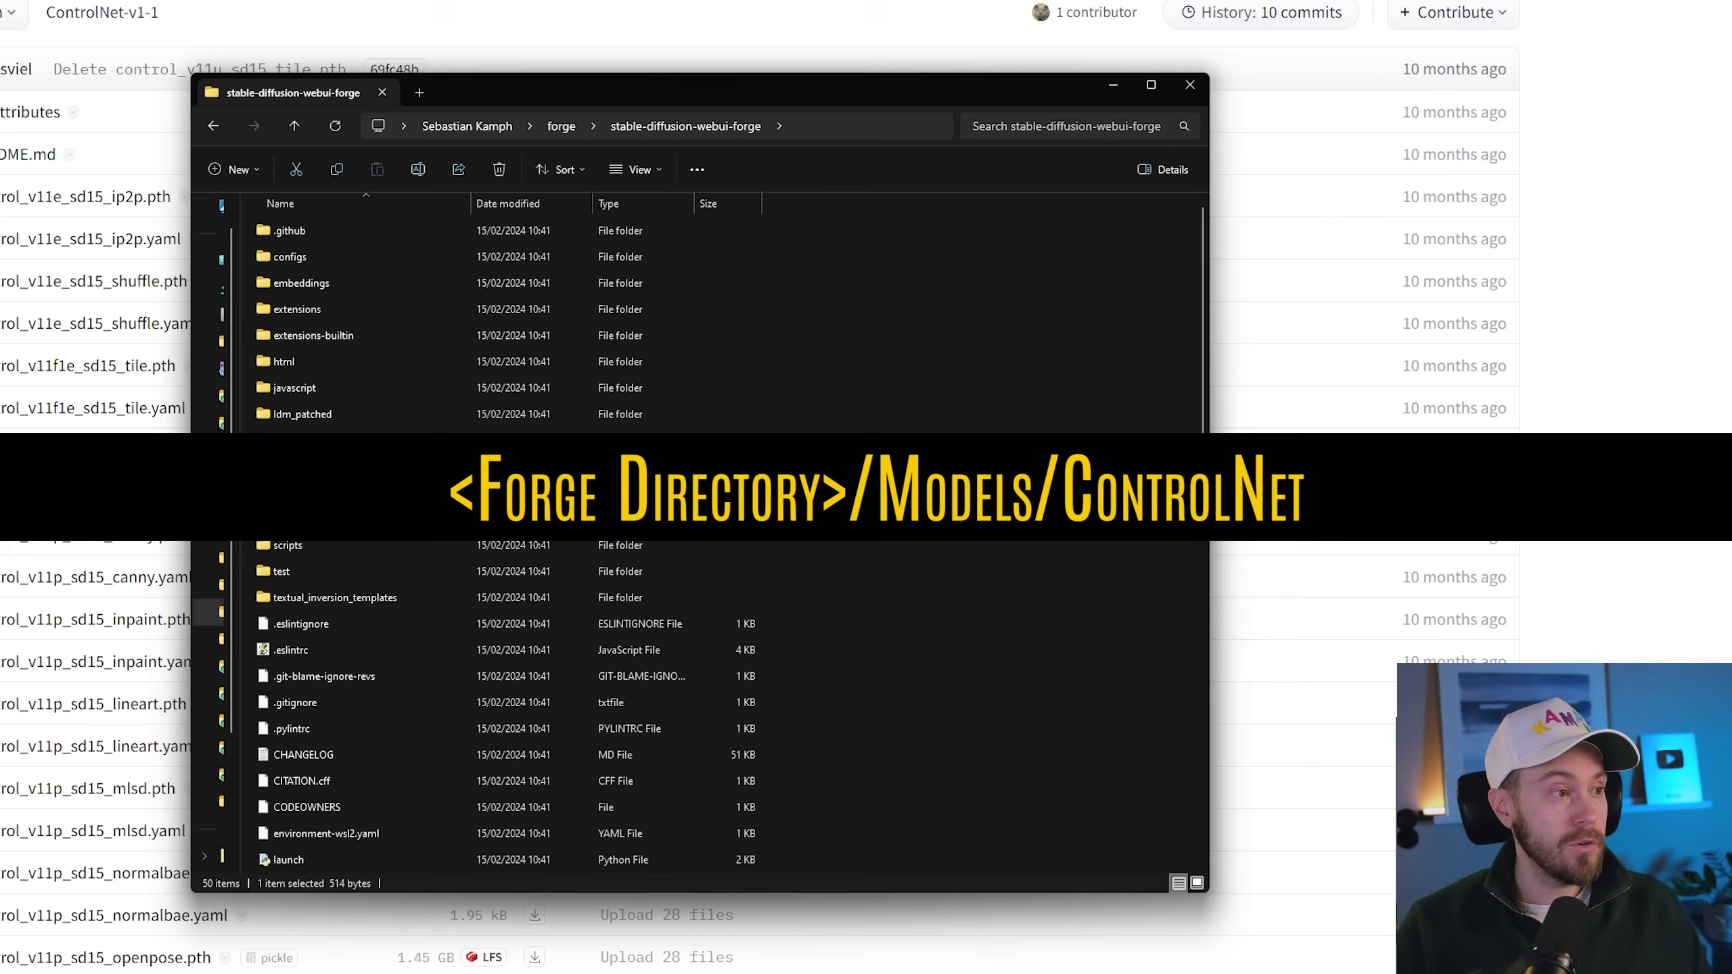
double_click(457, 463)
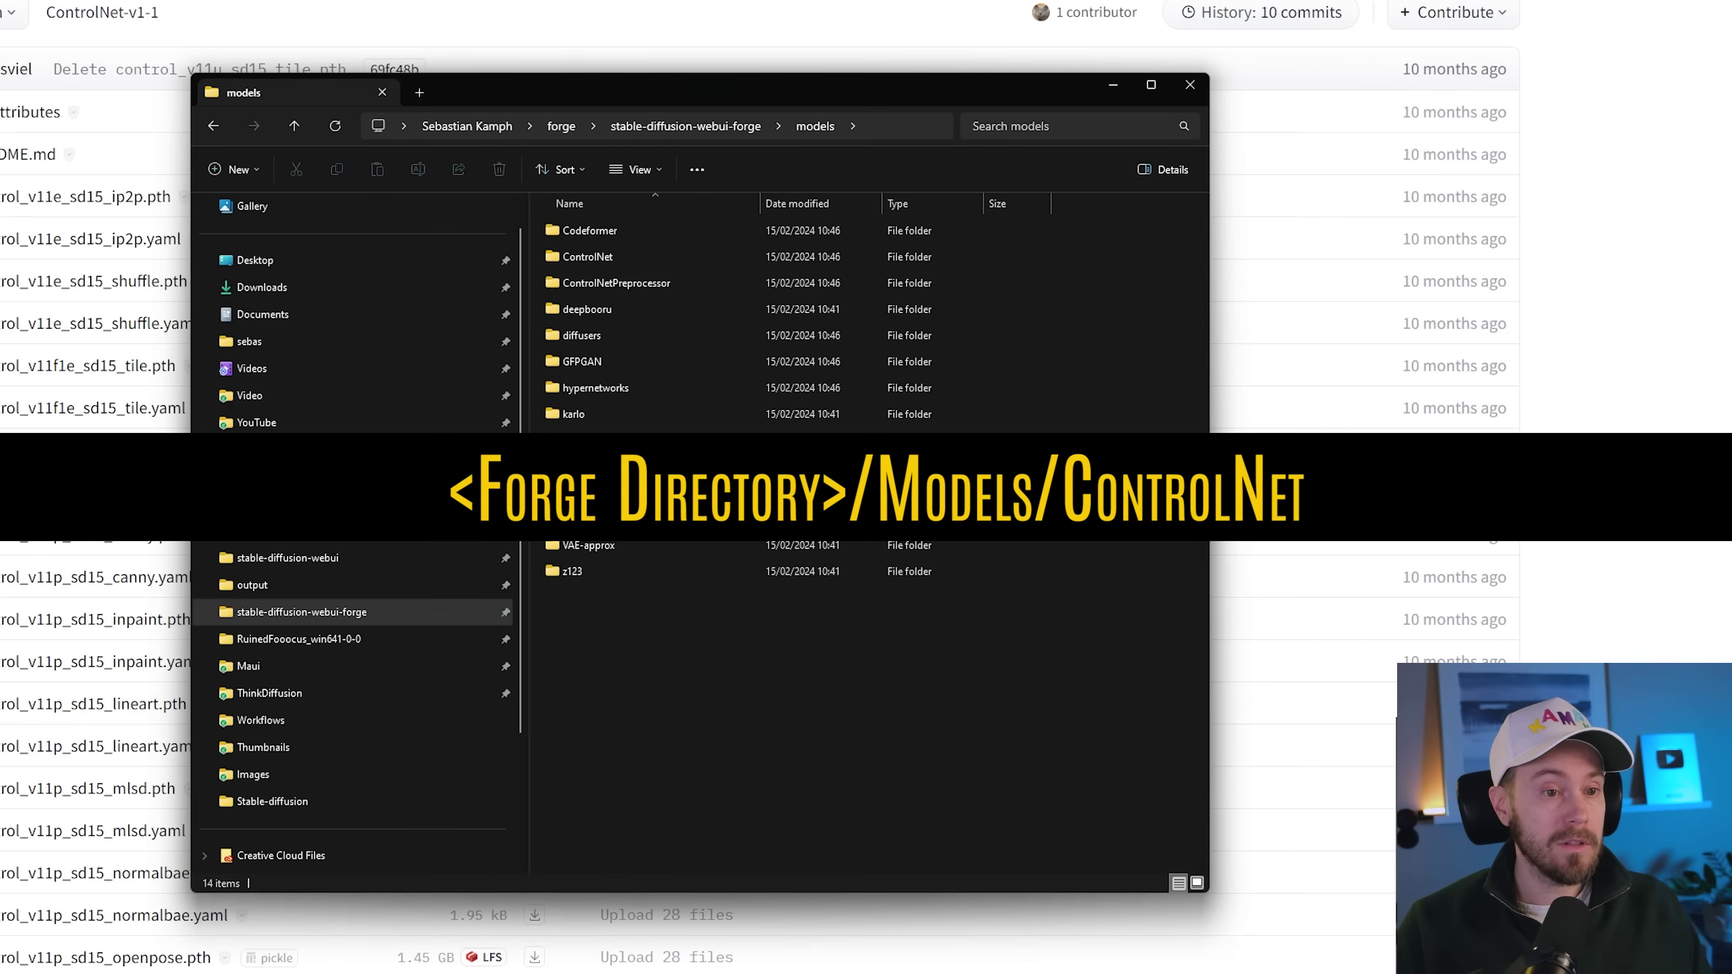
double_click(328, 262)
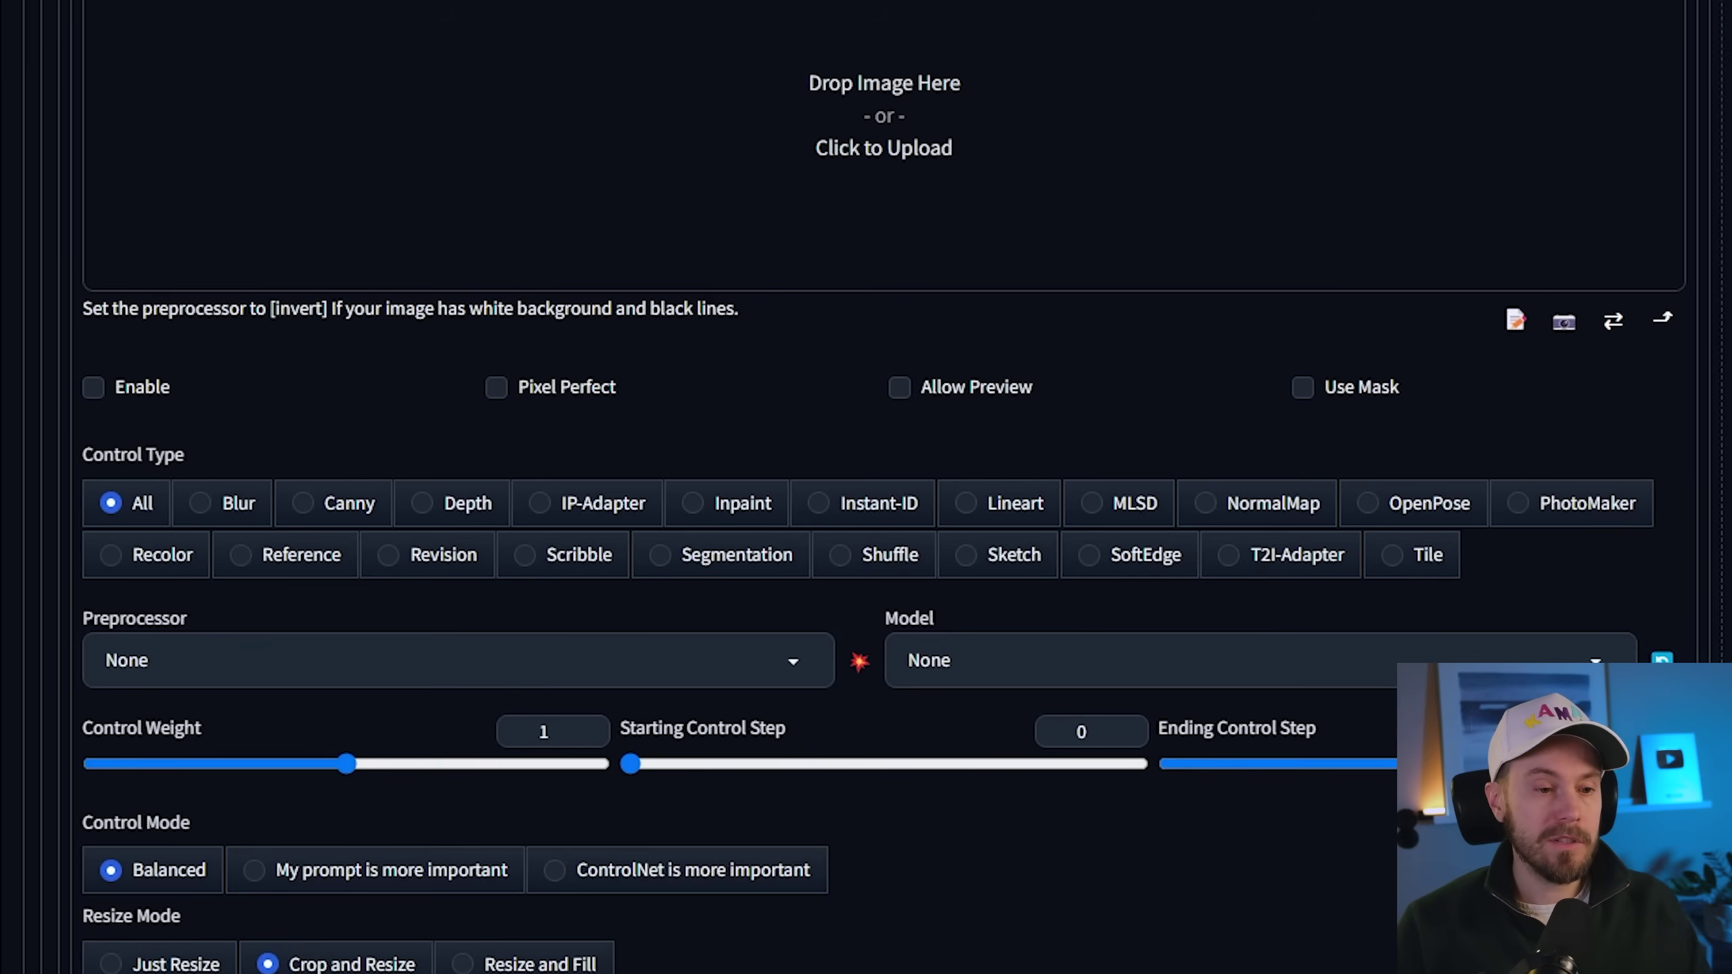
click(1381, 654)
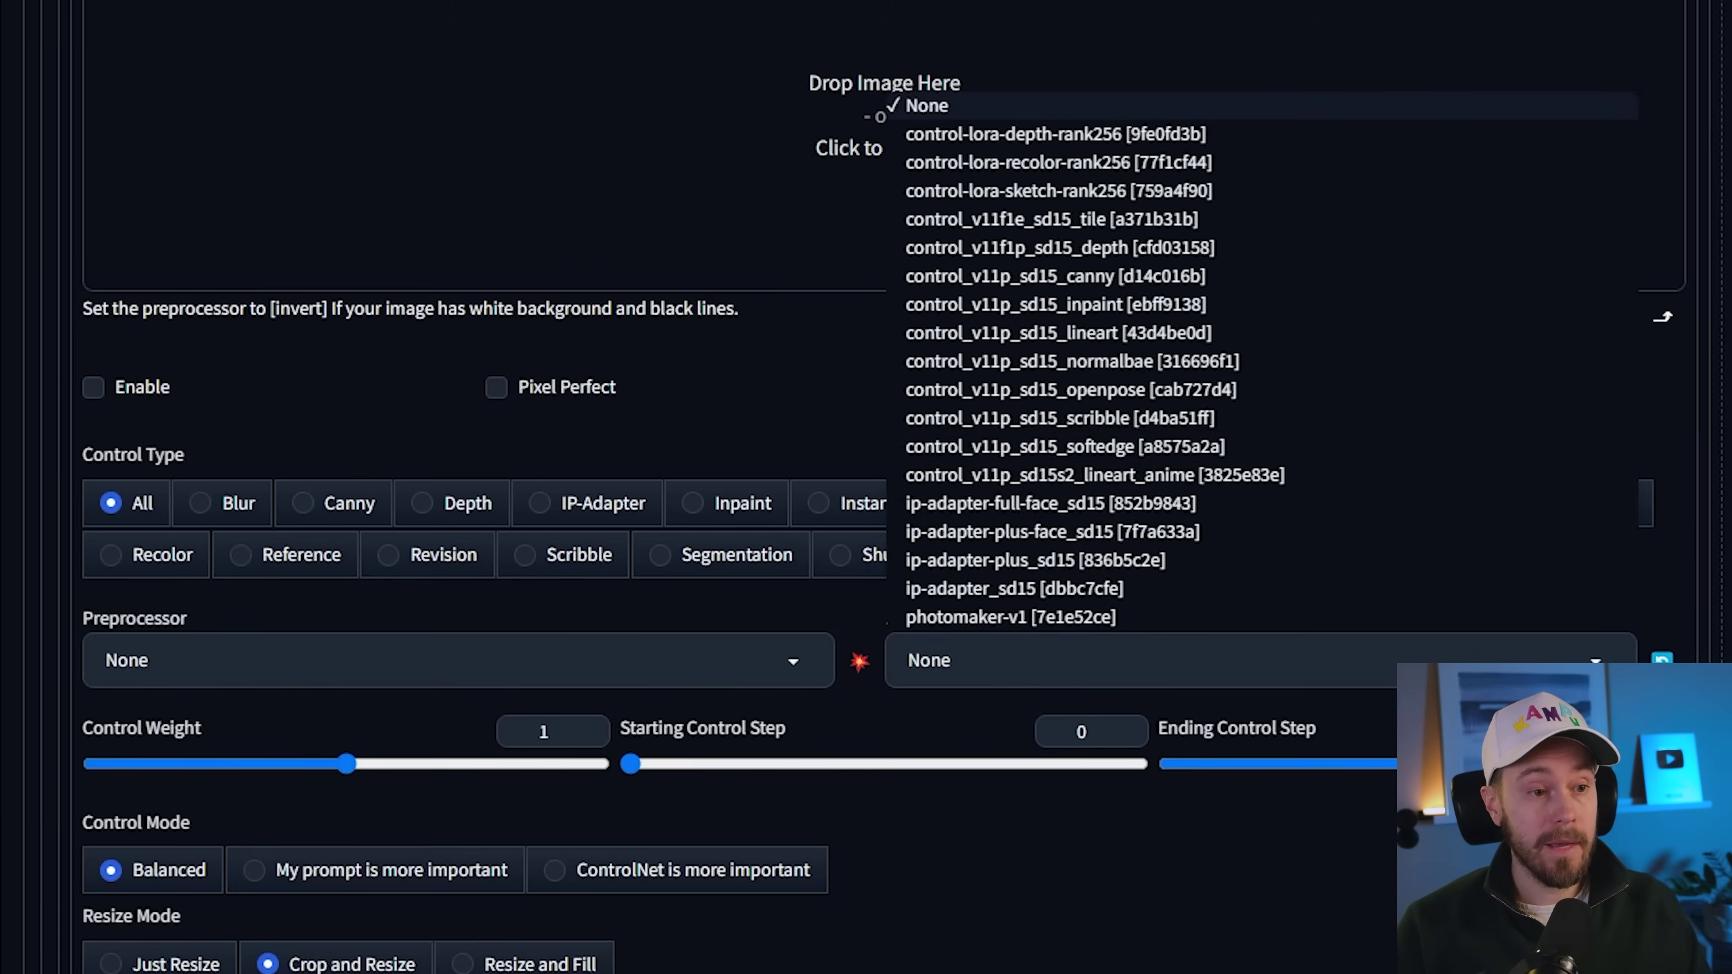
Check the checkpoint and ControlNet model lists, leaving the ControlNet model at None.
key(Escape)
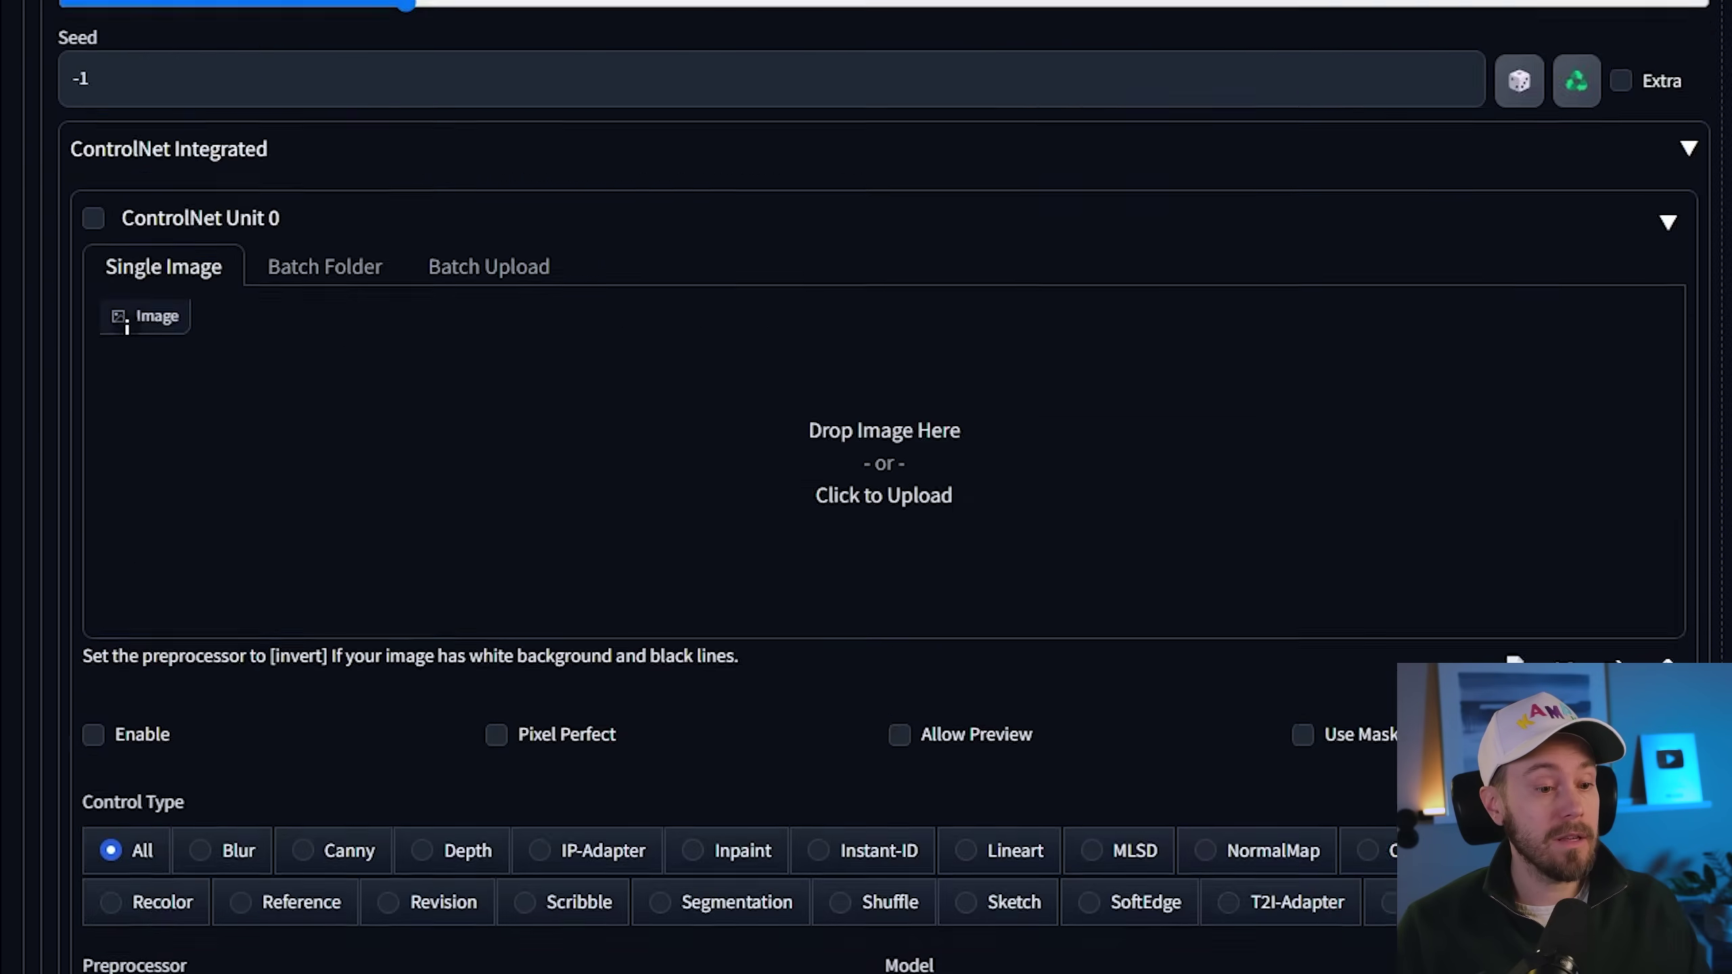
scroll(1217, 628, down, 5)
click(1214, 624)
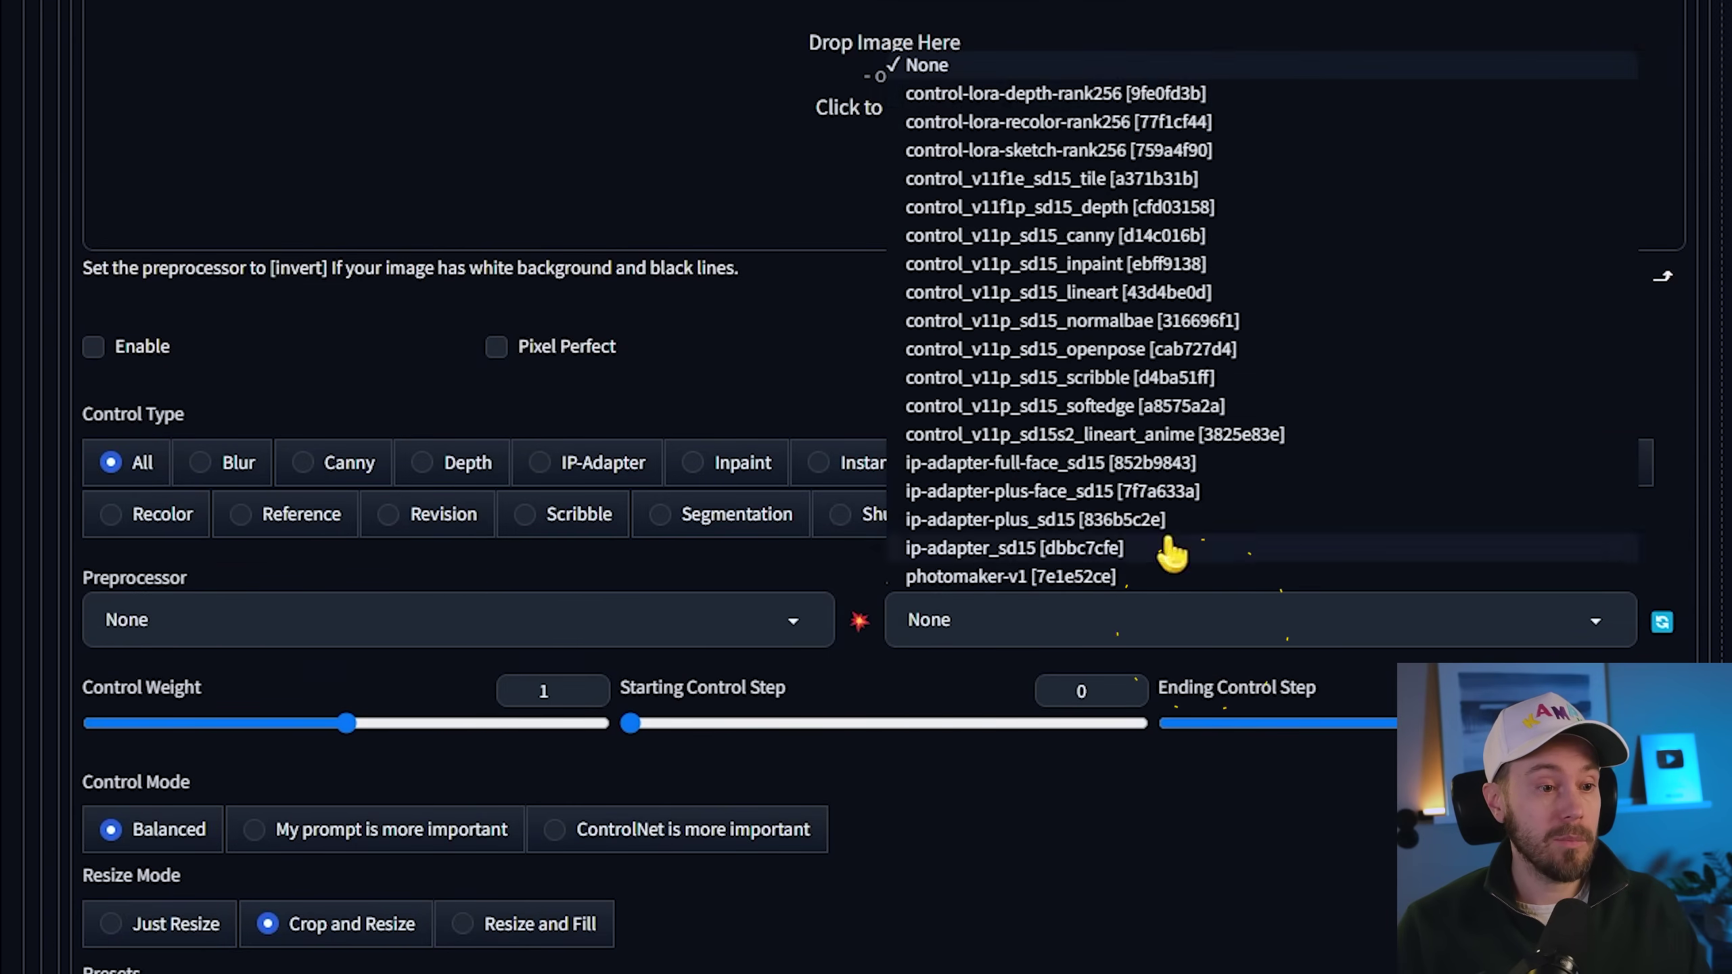
key(Escape)
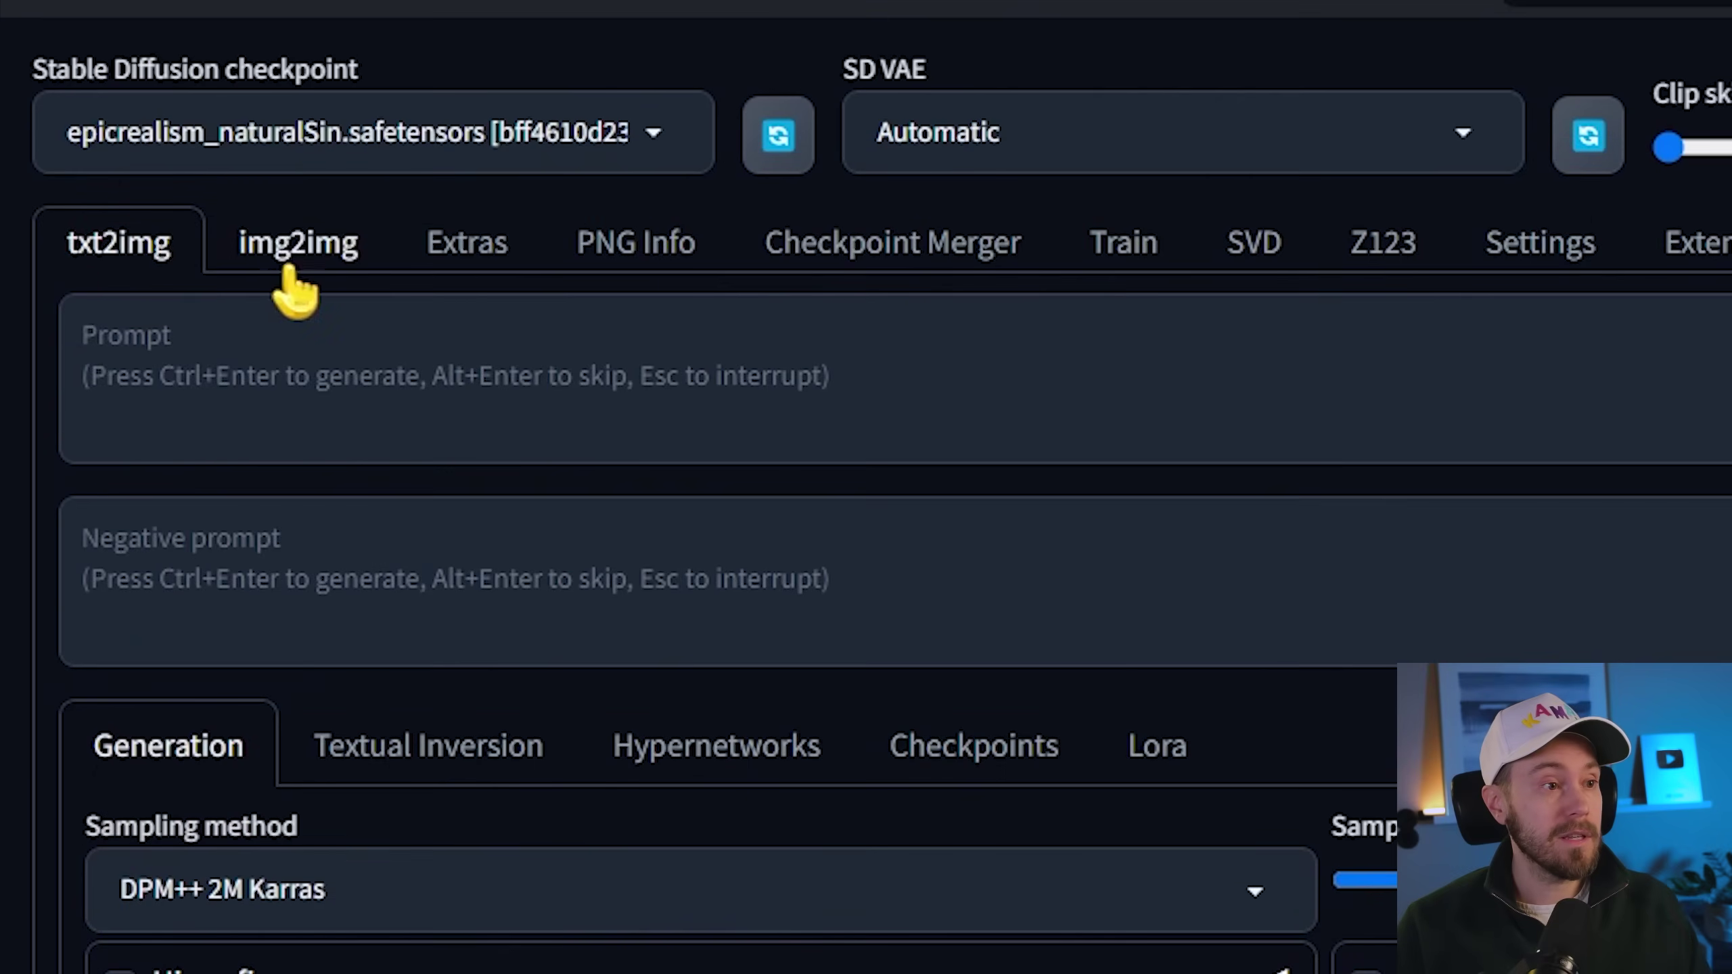
click(316, 124)
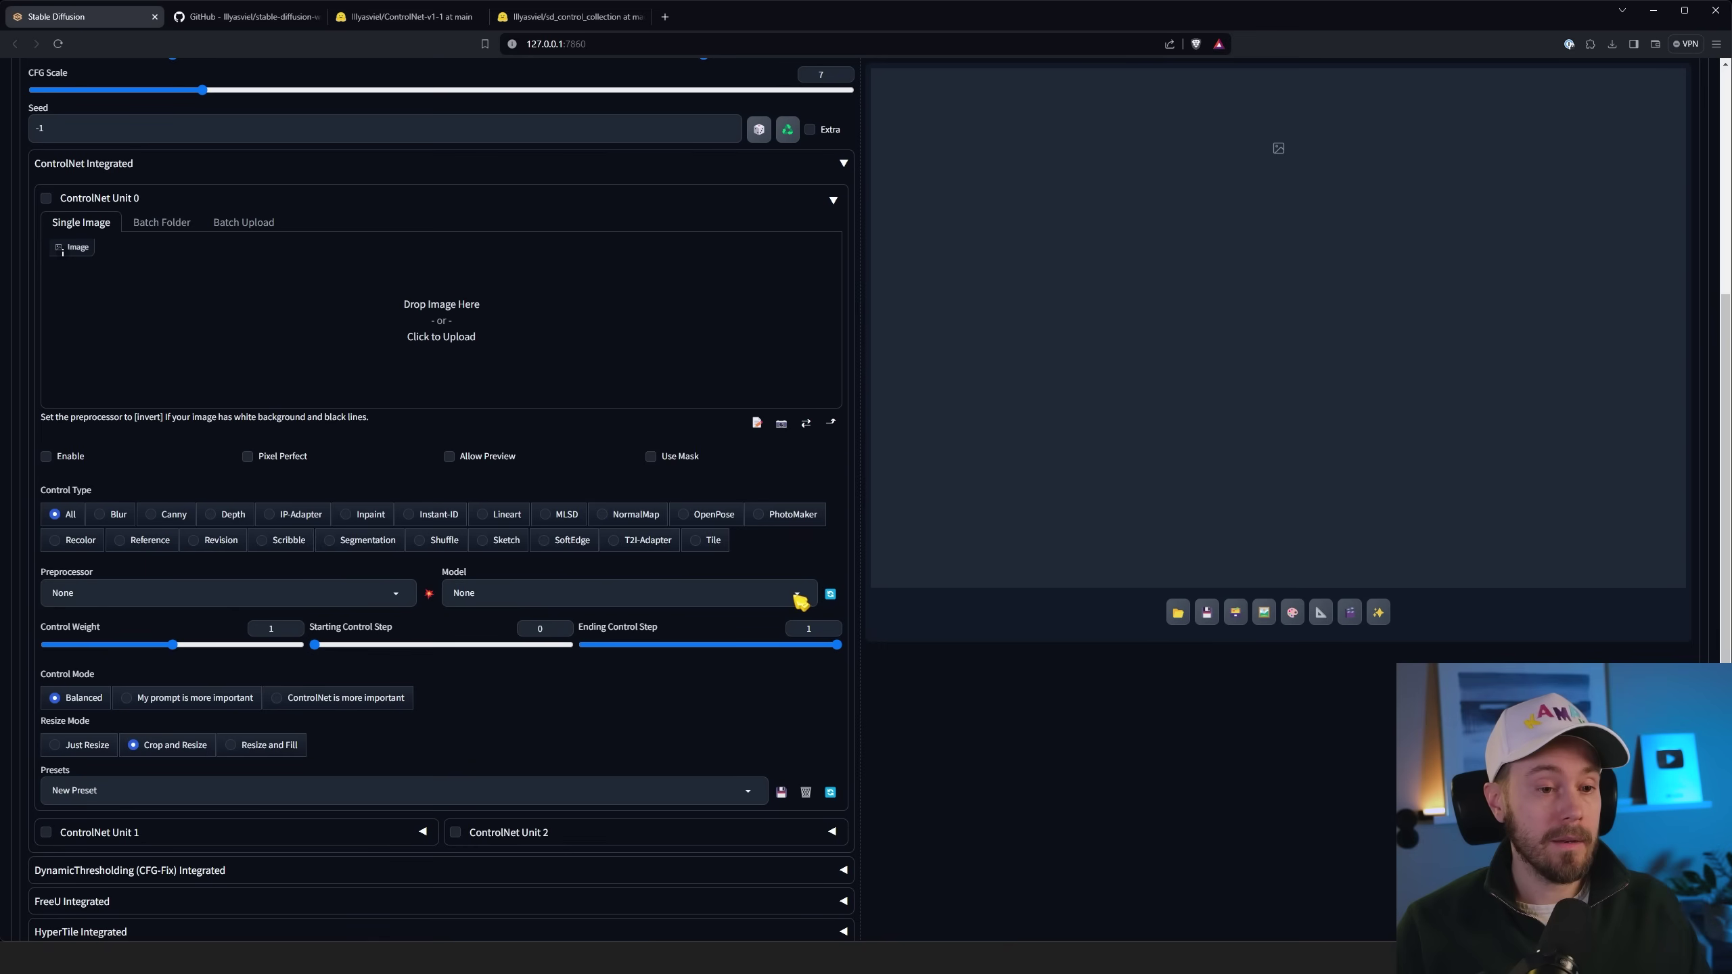
click(799, 600)
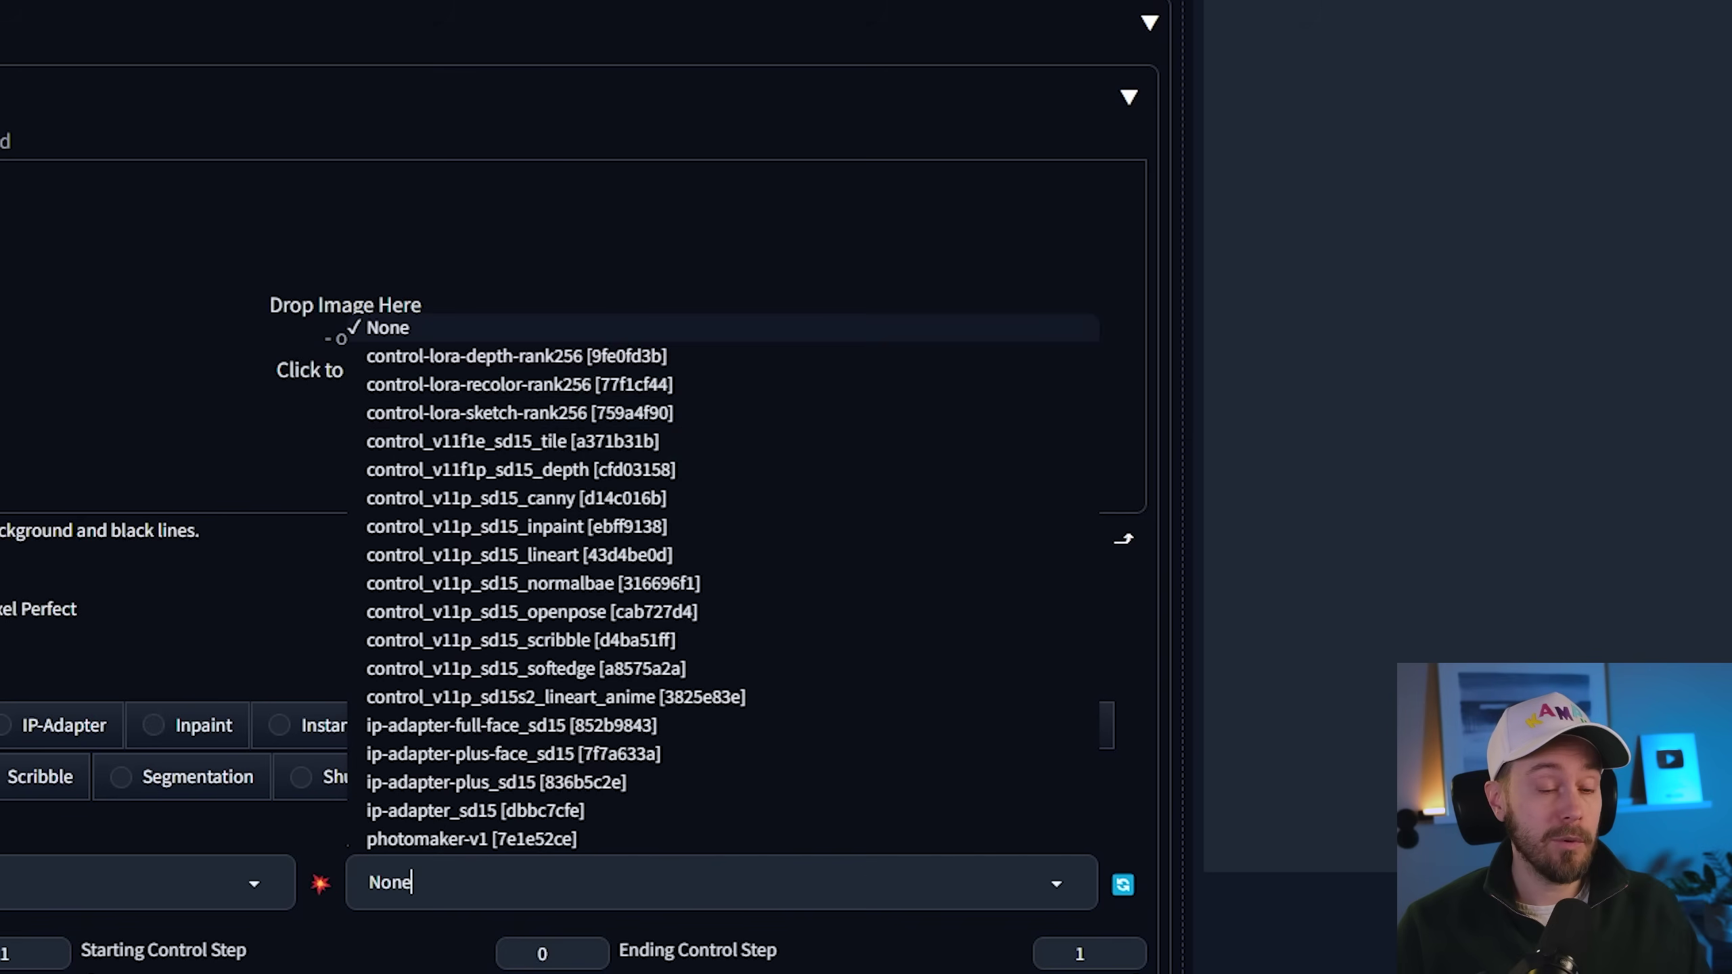
click(830, 594)
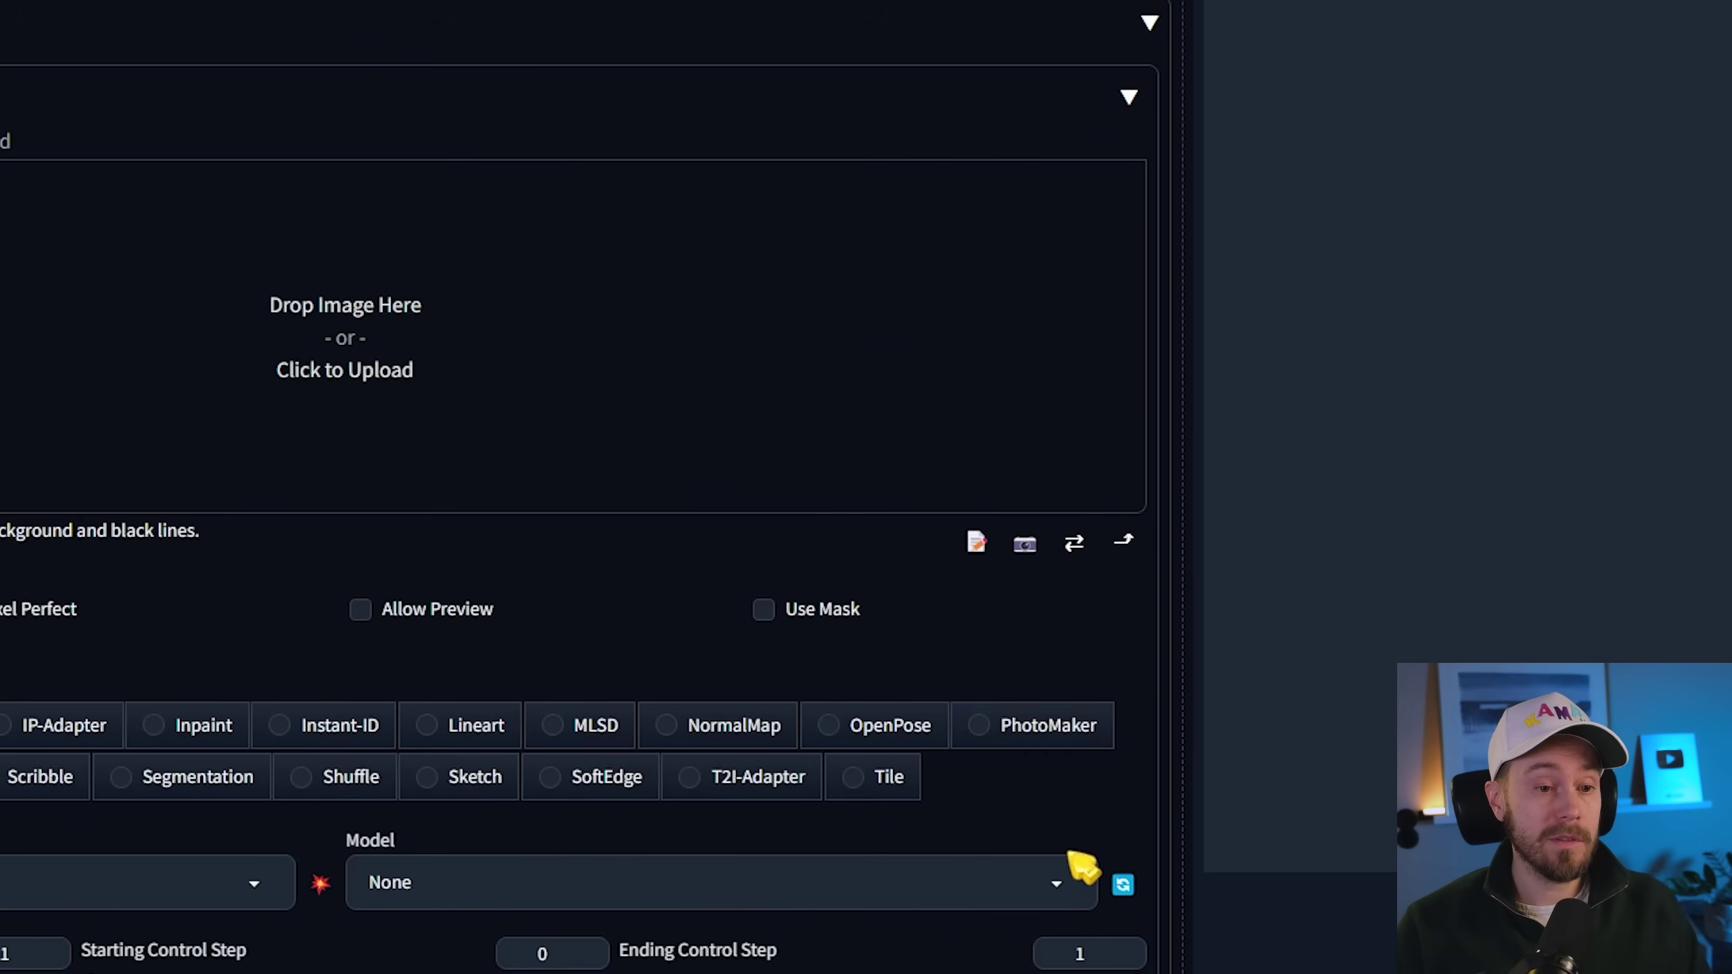
Refresh the ControlNet models, check the updated list, and set the Control Type to Depth.
click(1123, 885)
click(734, 874)
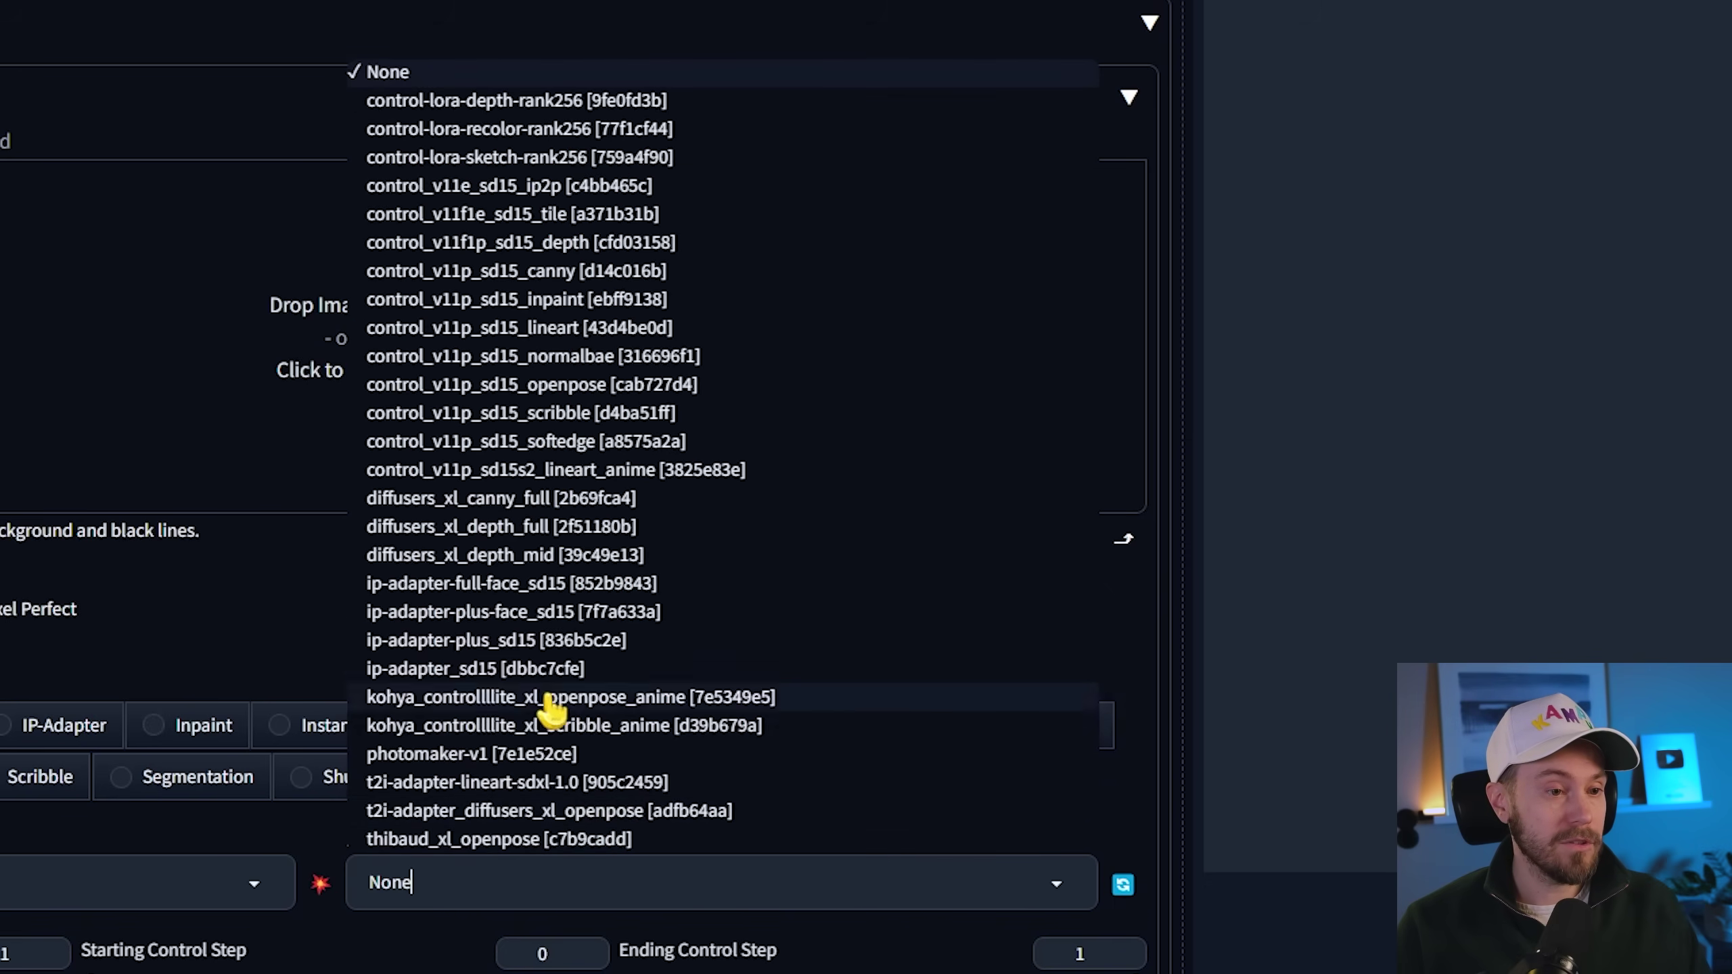
key(Escape)
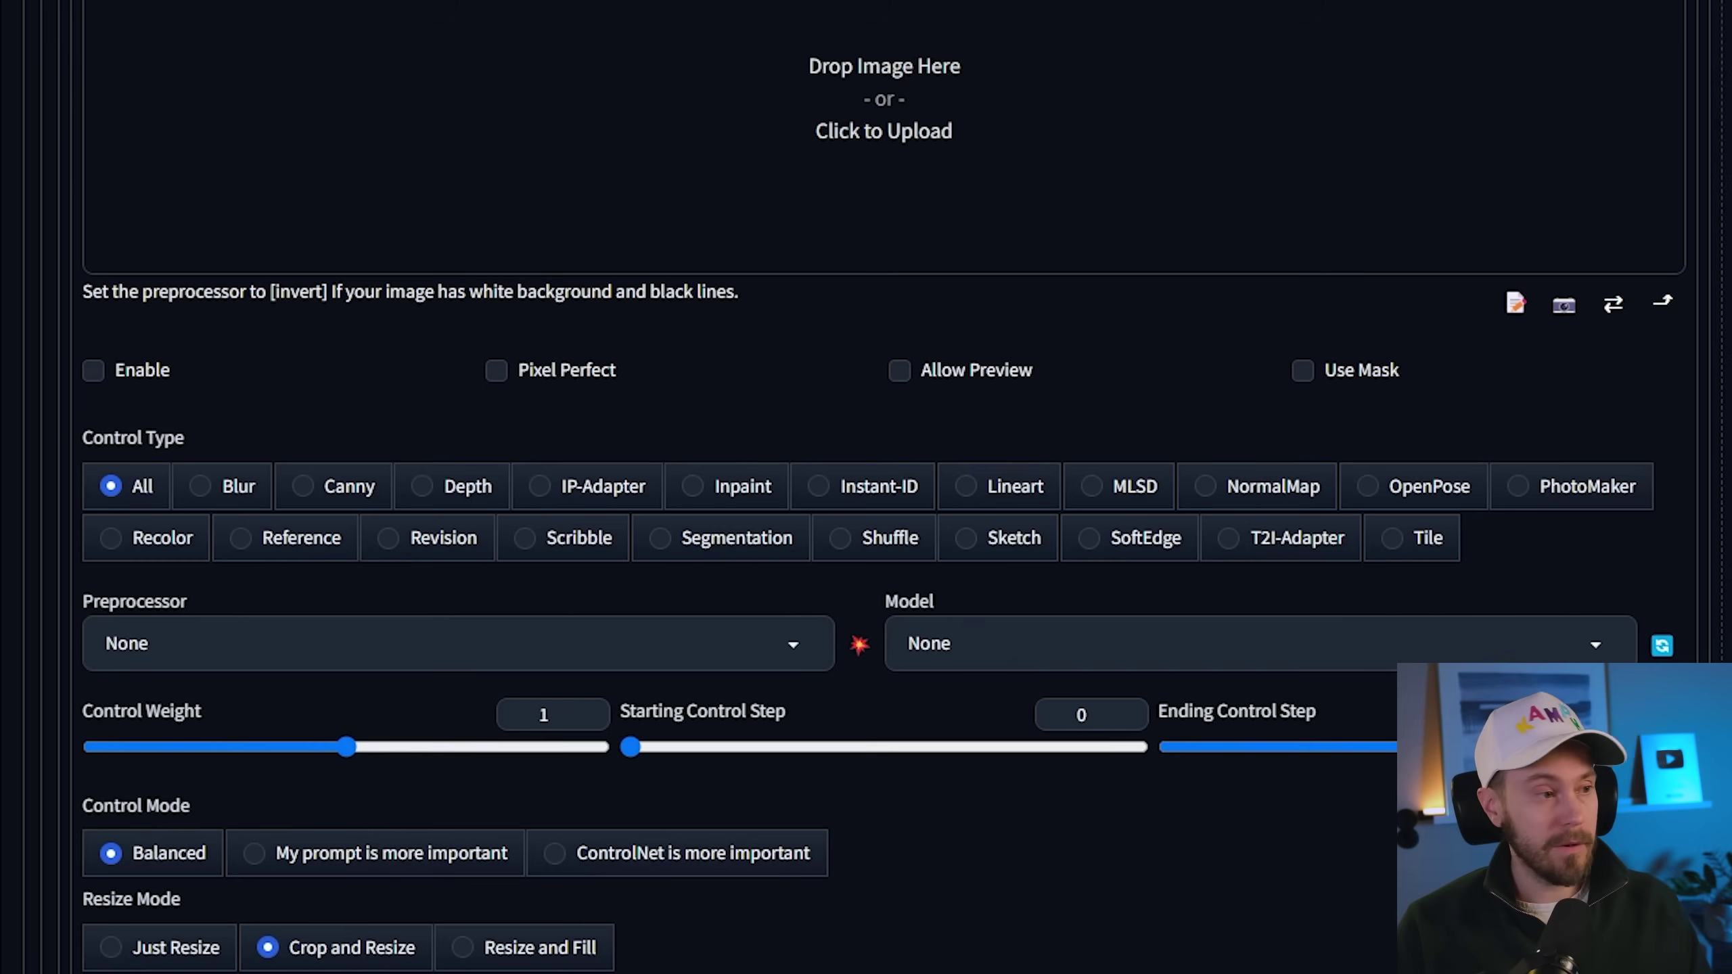
click(461, 487)
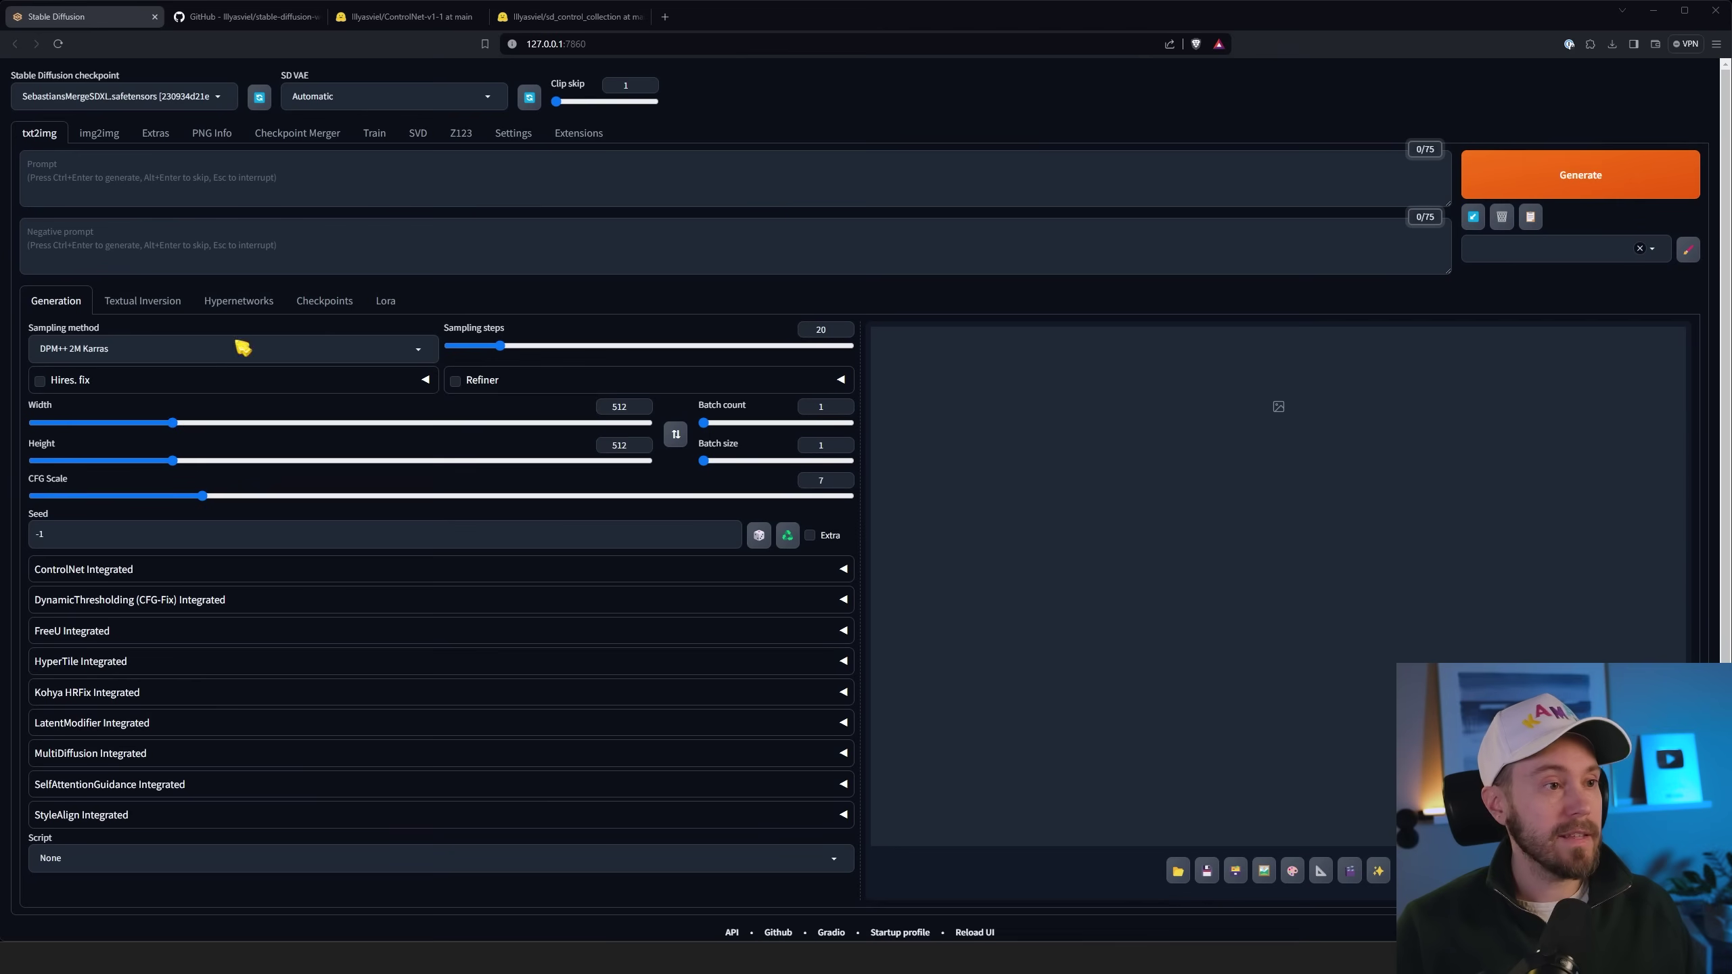
Enter the prompt 'monkey in a jungle', pick Cinematic style, set 1024×1024 and batch count 4, and generate.
click(184, 190)
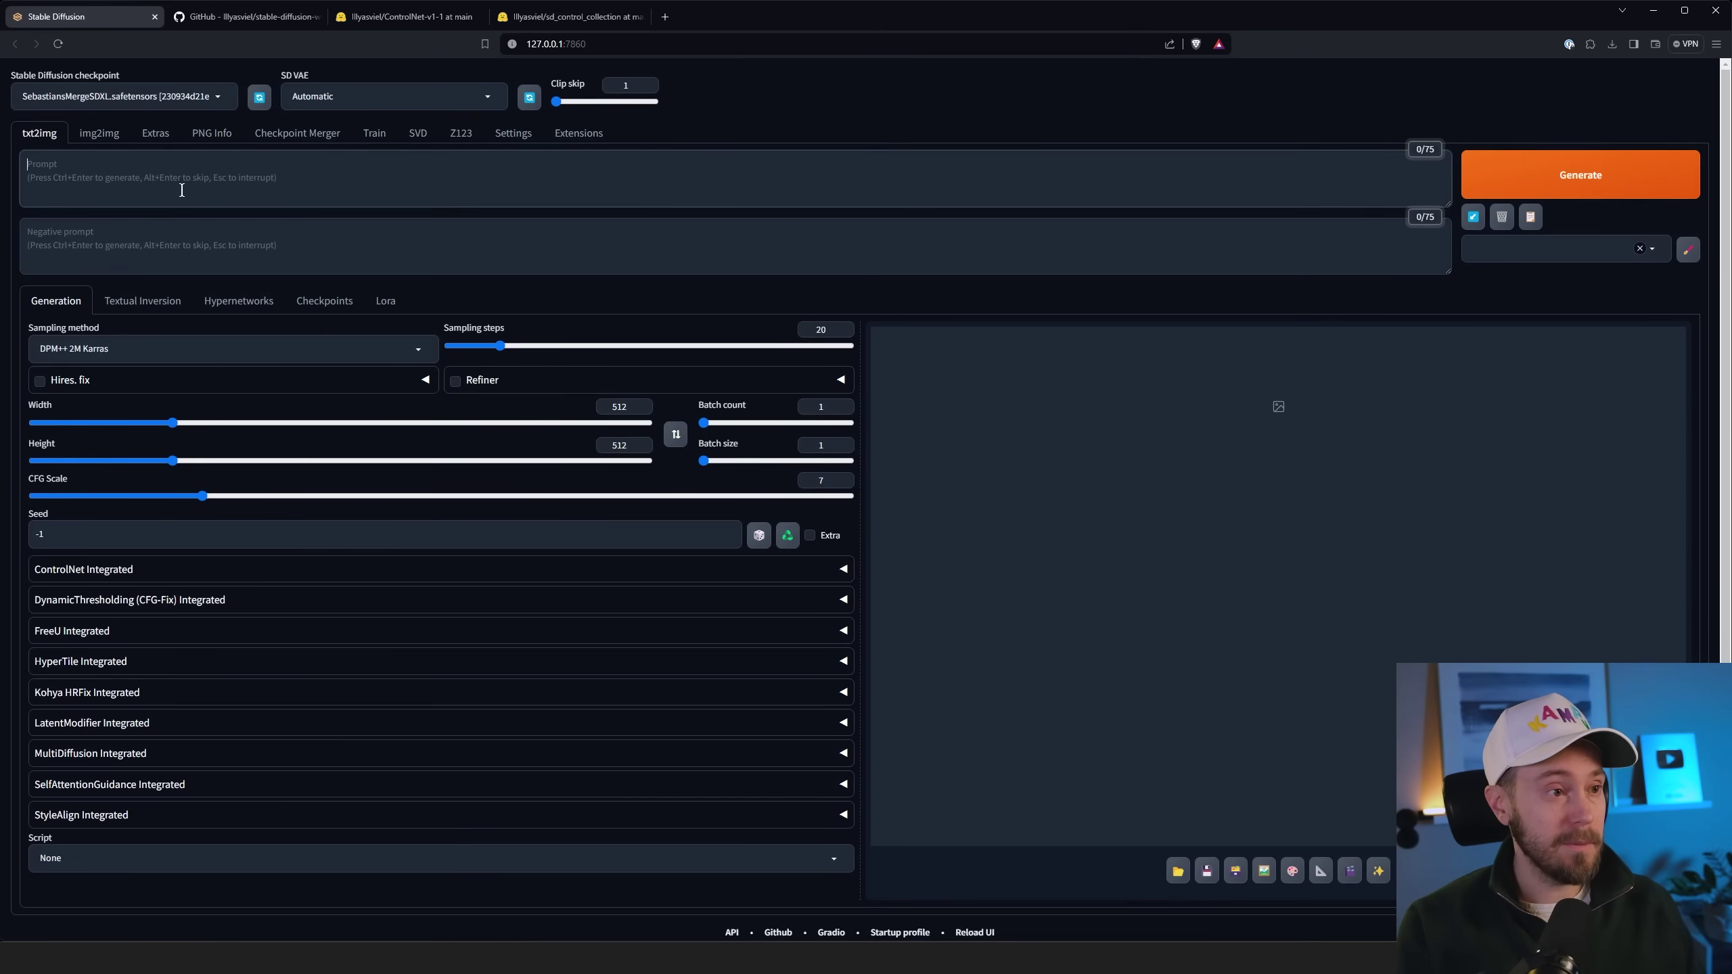
text(monkey)
text( in a jungle)
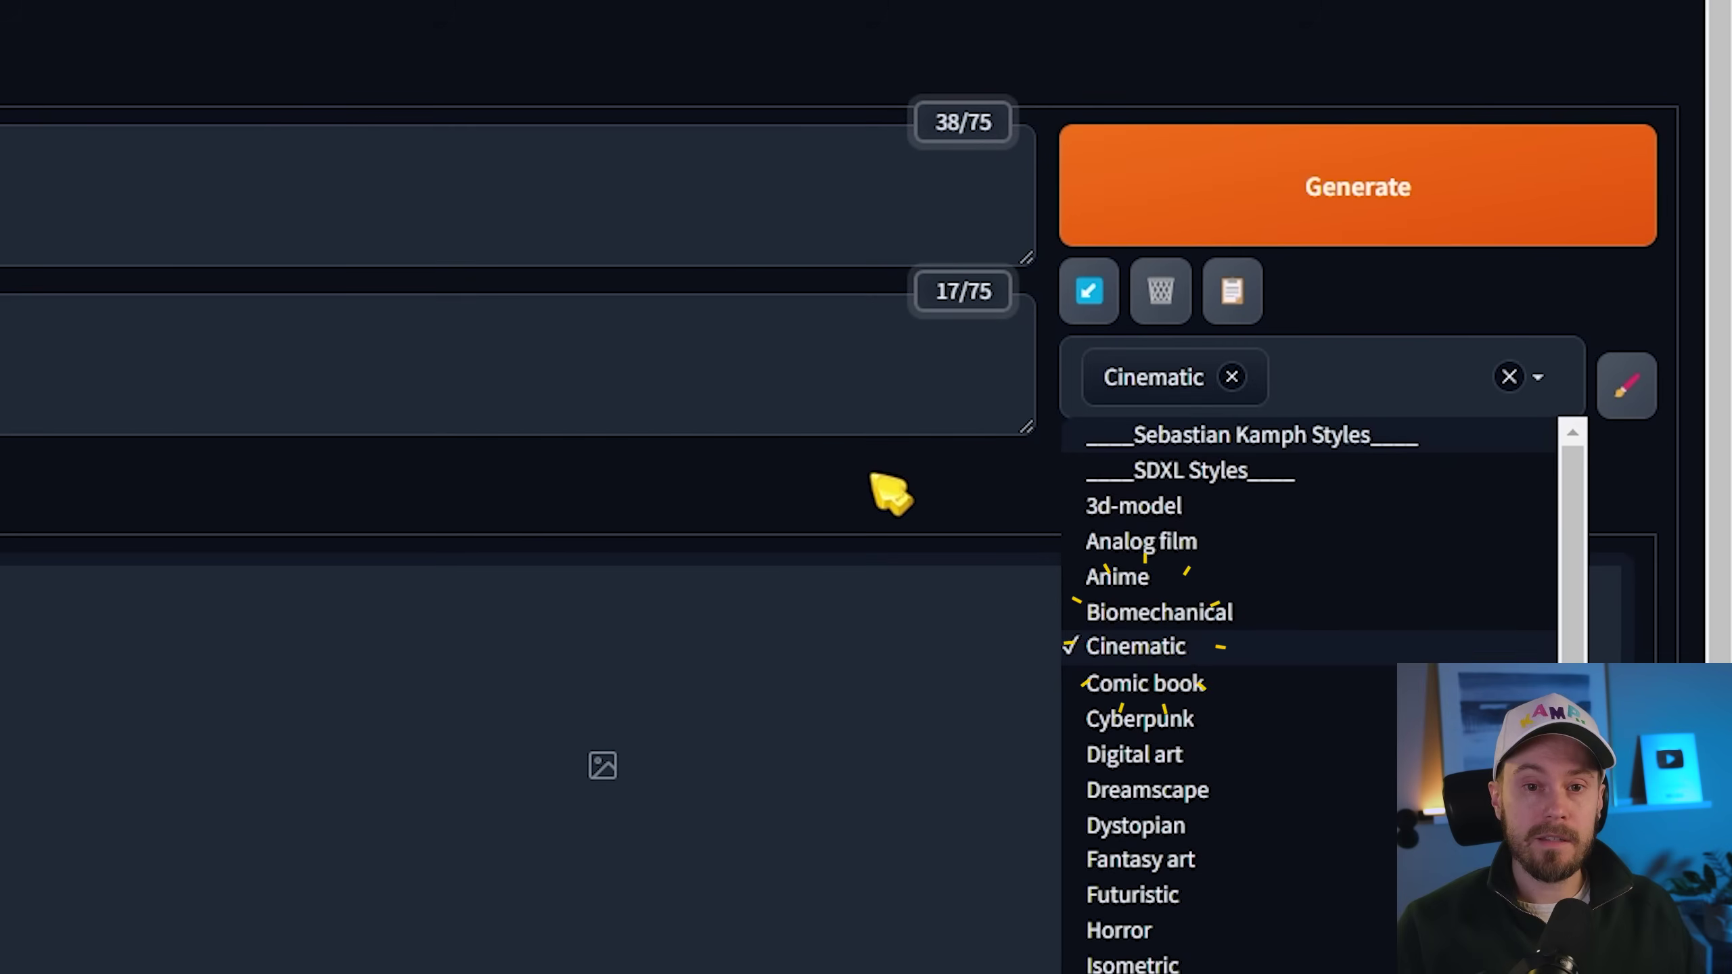
click(889, 491)
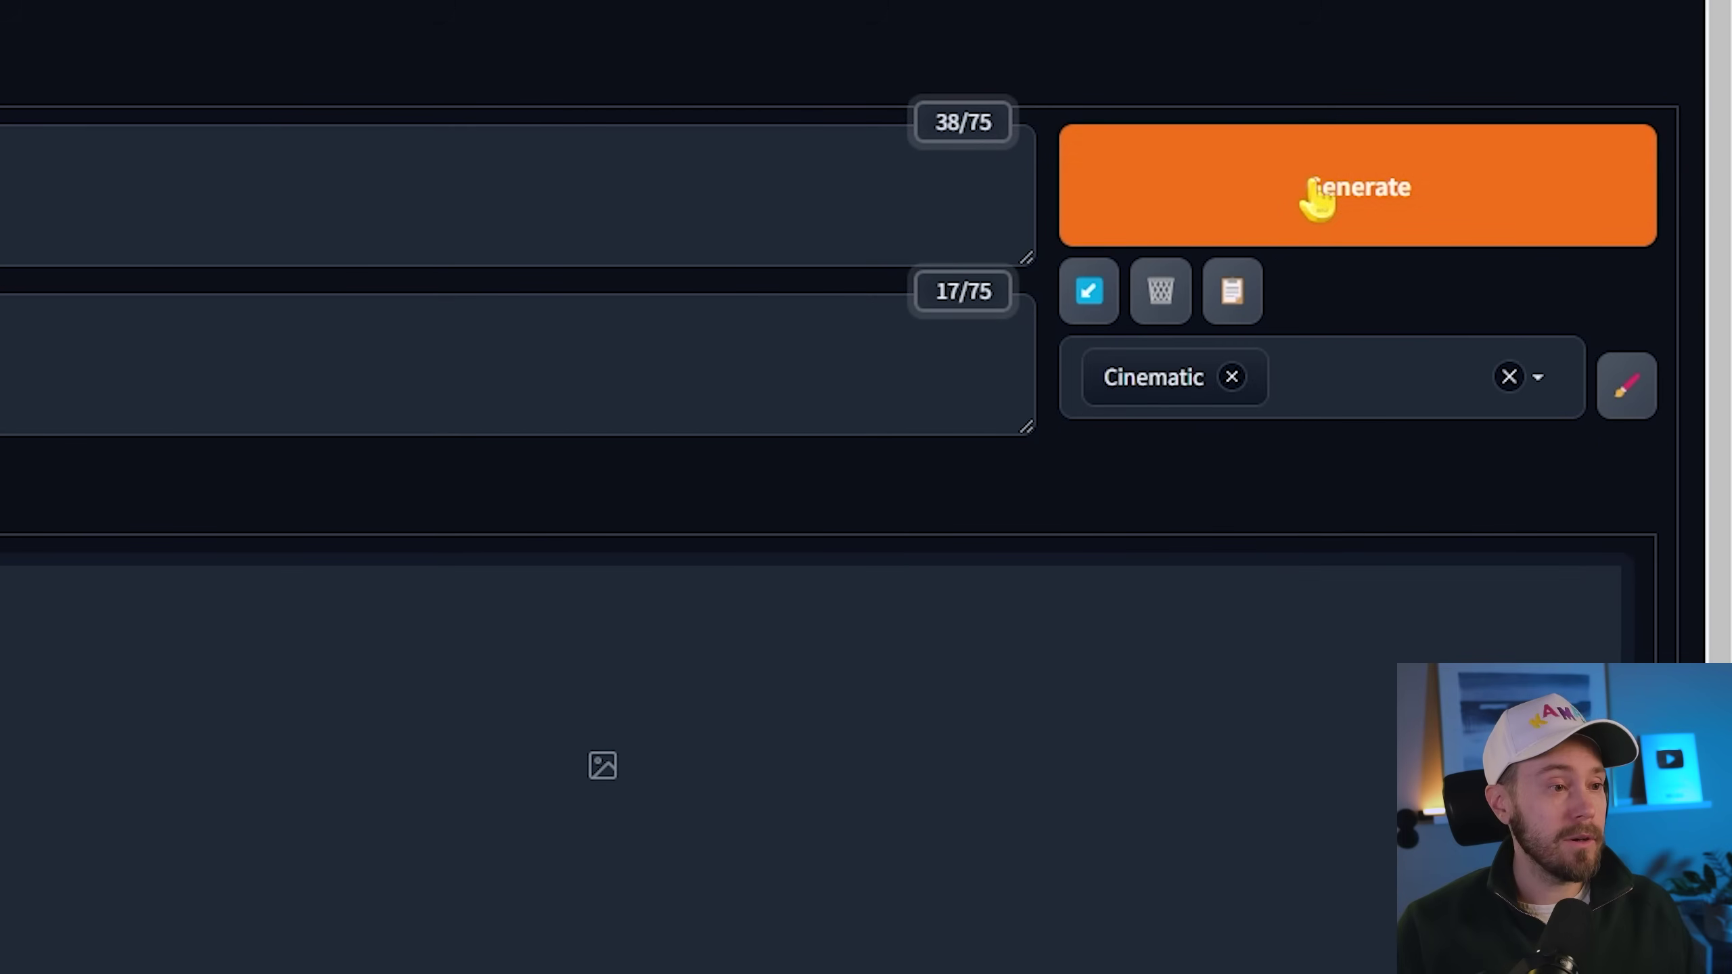
text(1024)
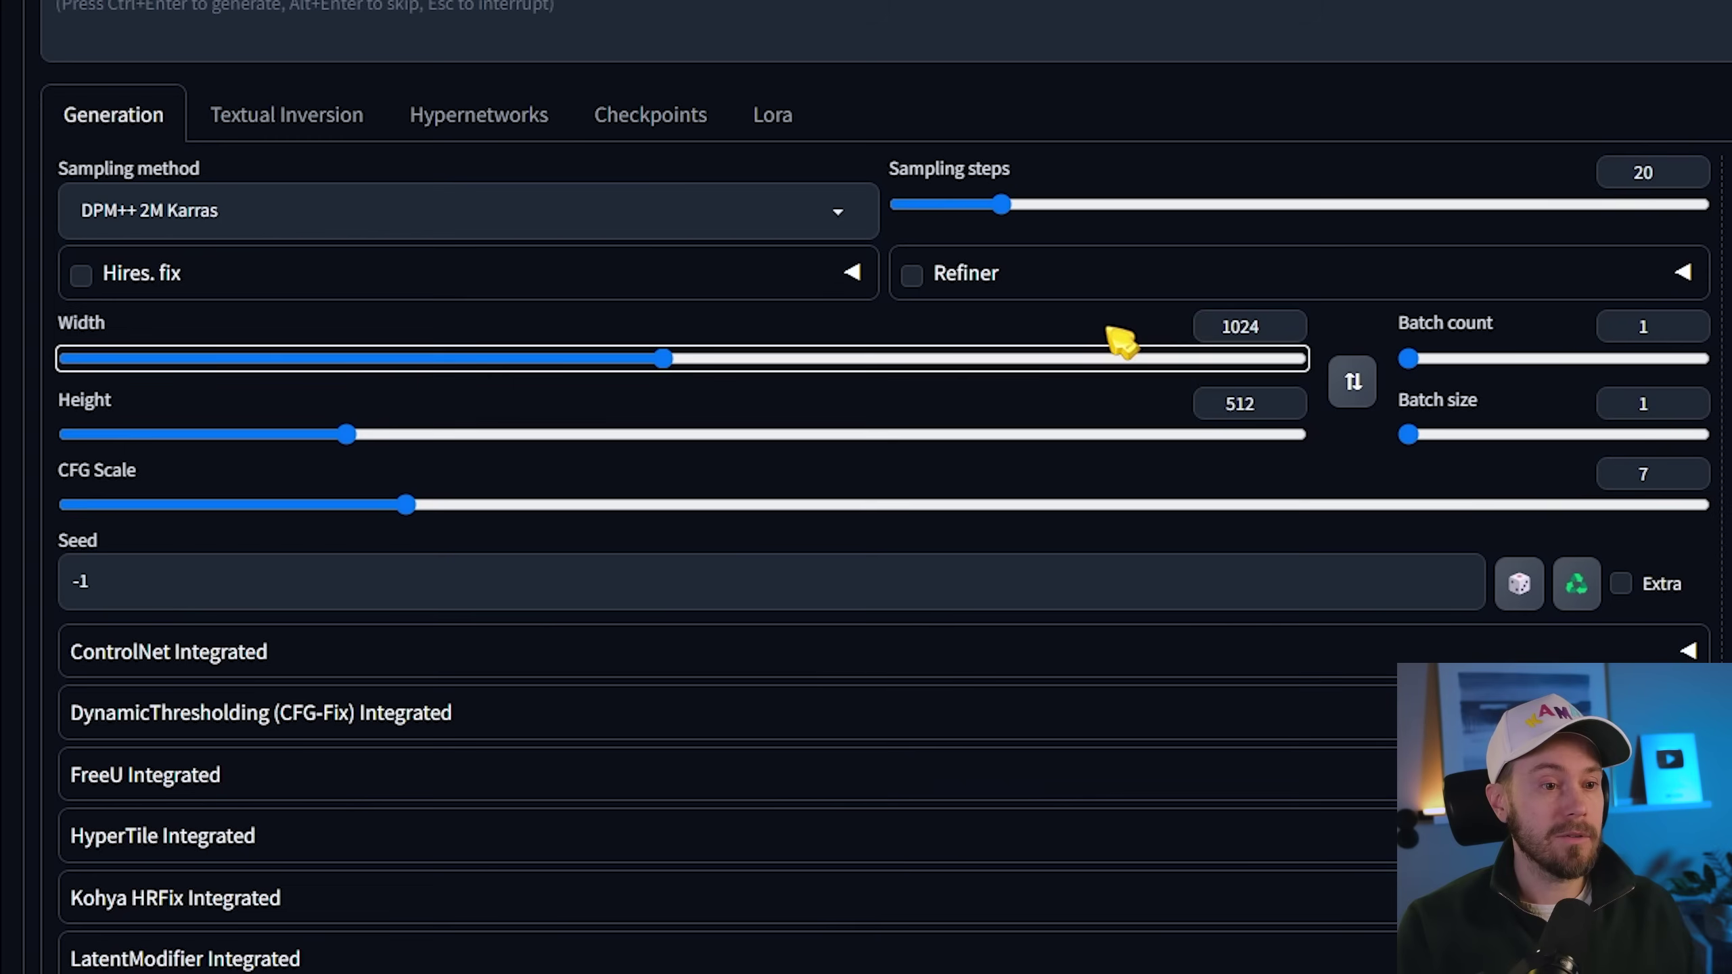
key(Tab)
text(1024)
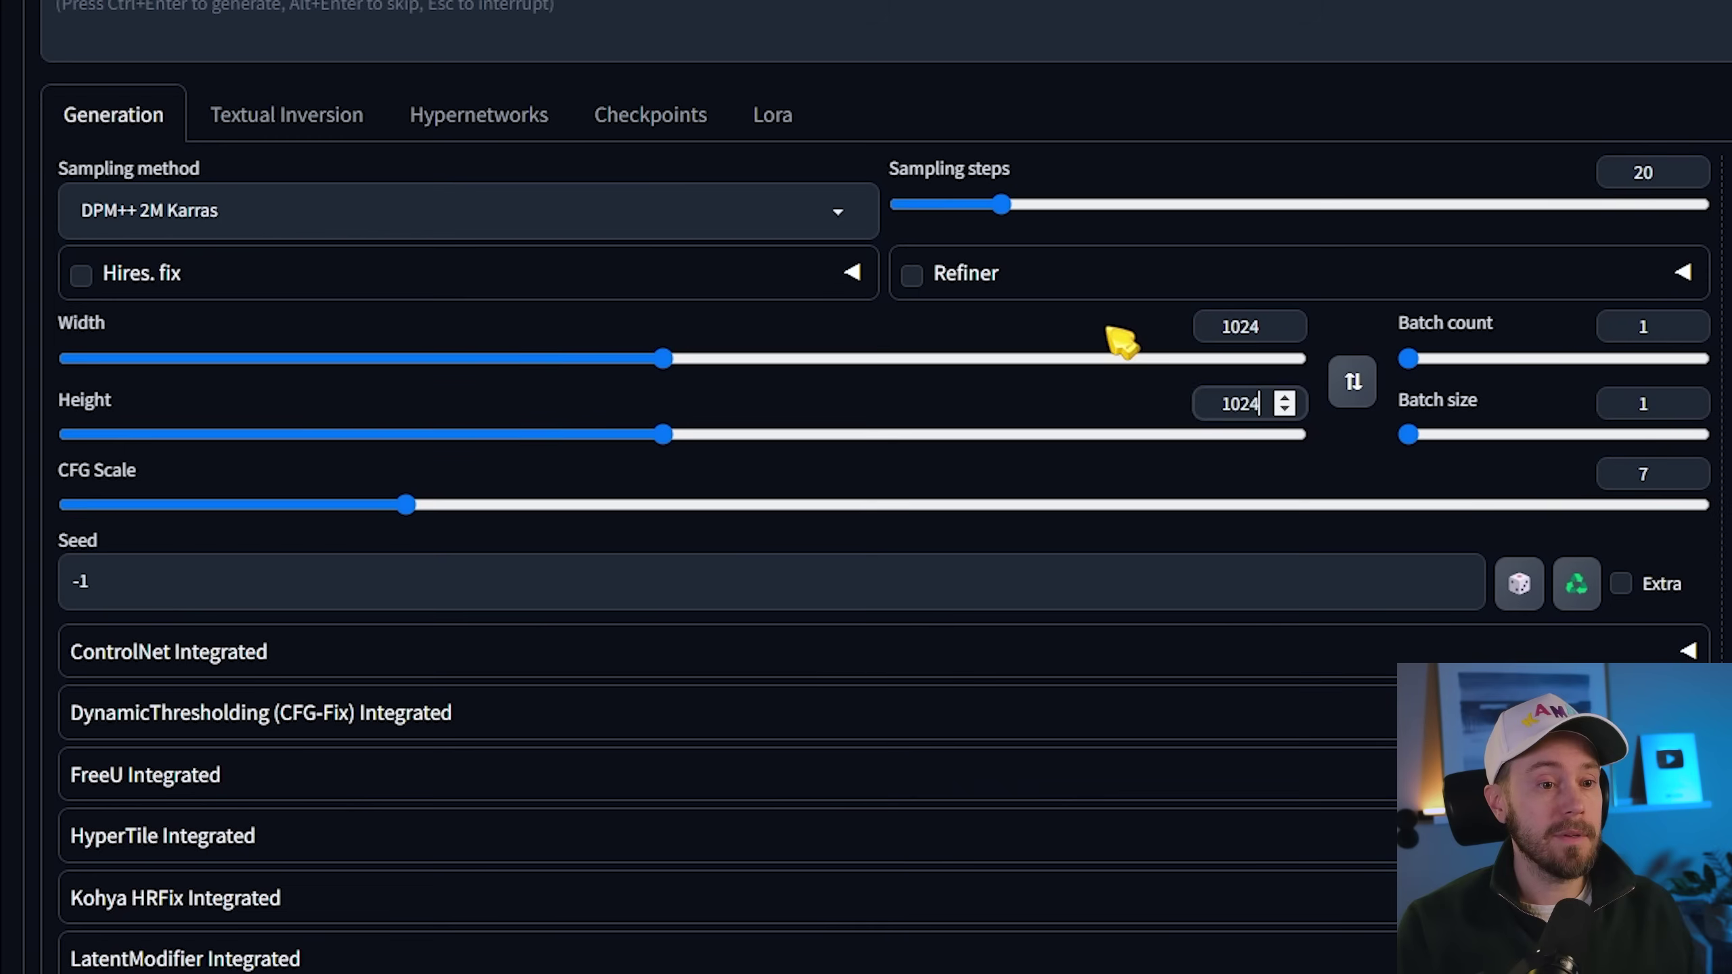
click(1453, 326)
text(4)
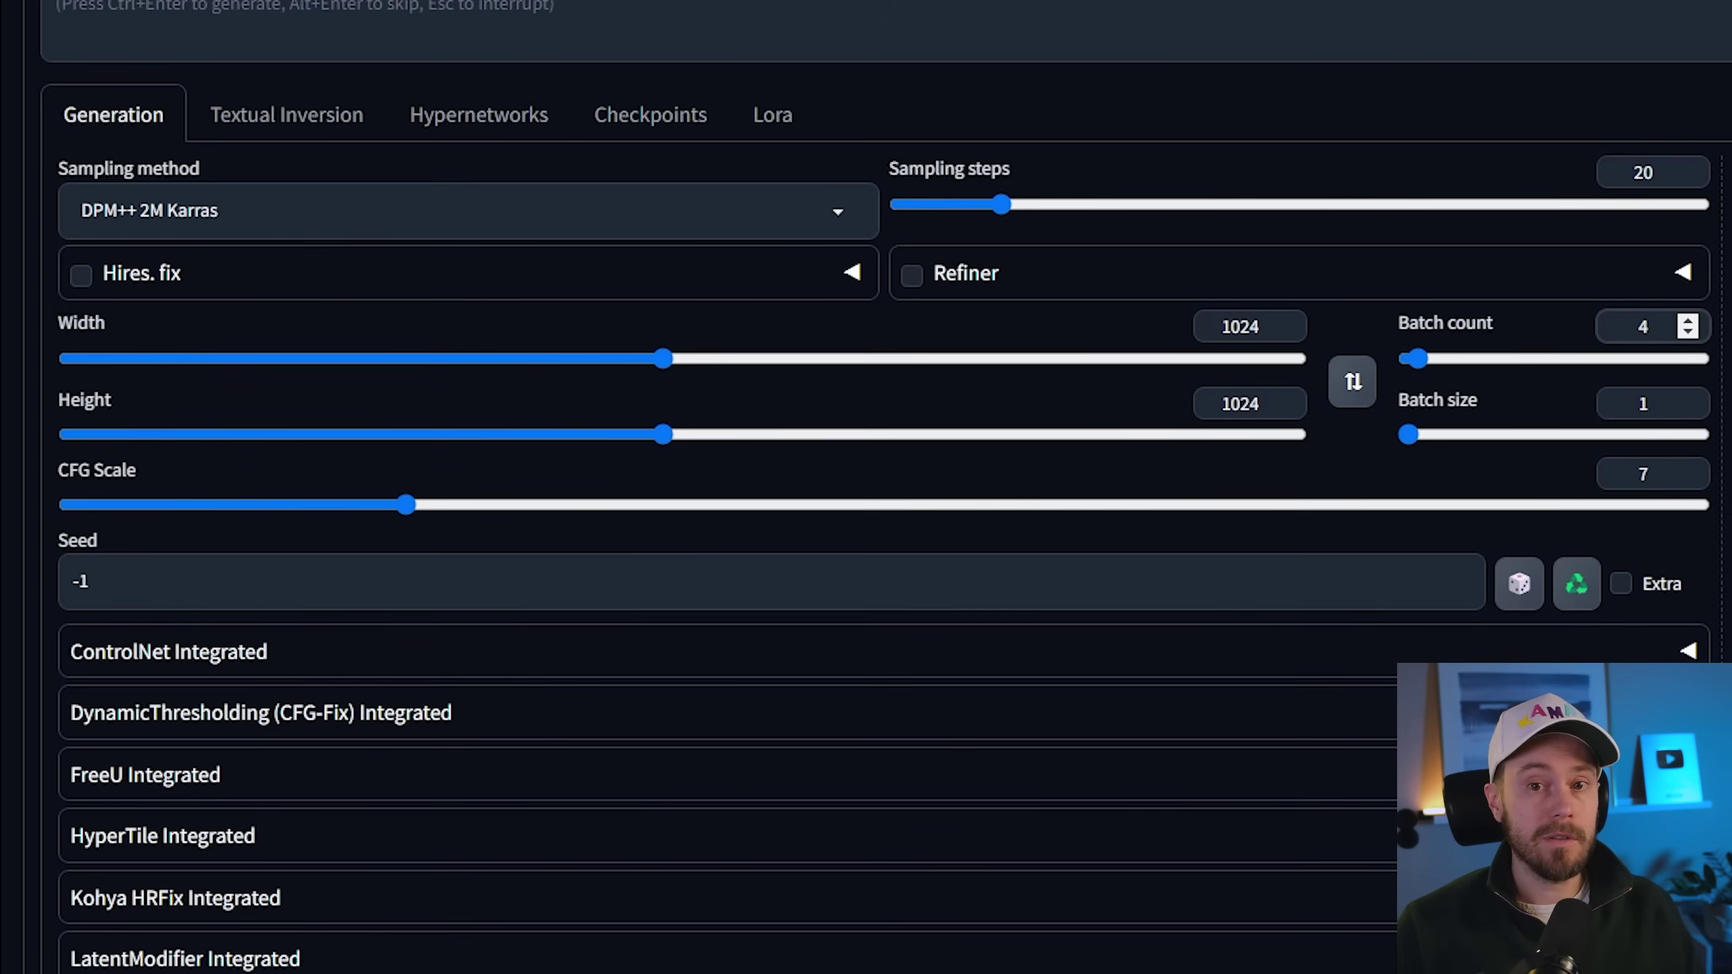
click(1560, 181)
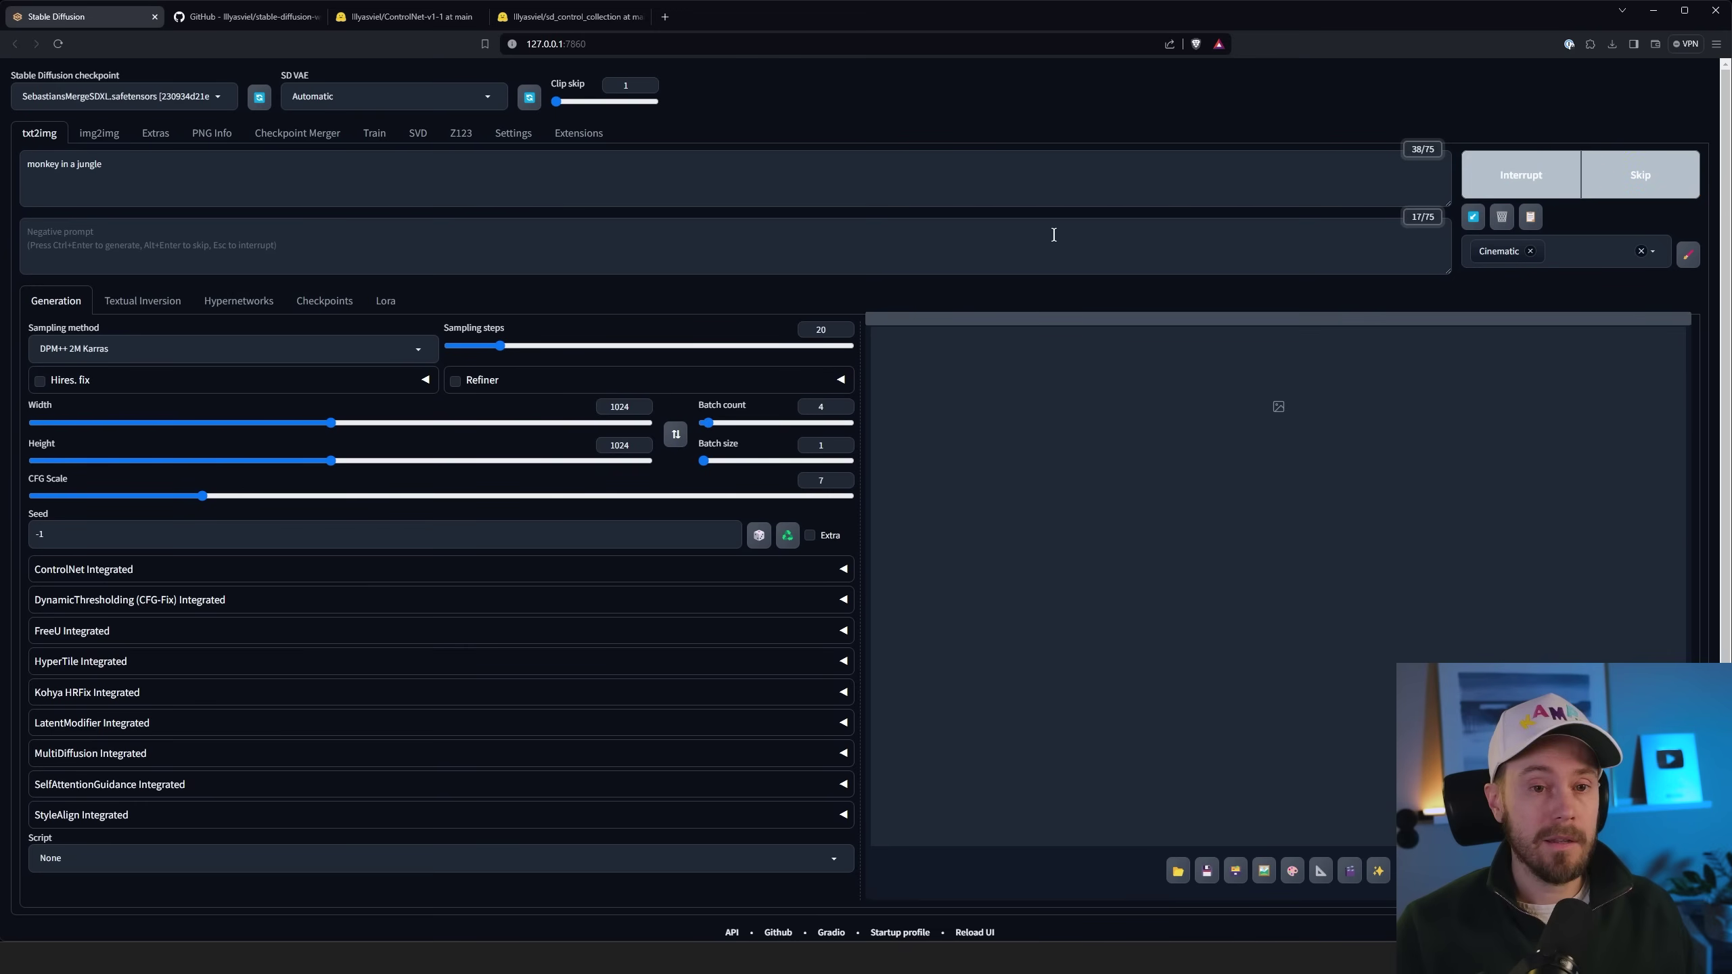